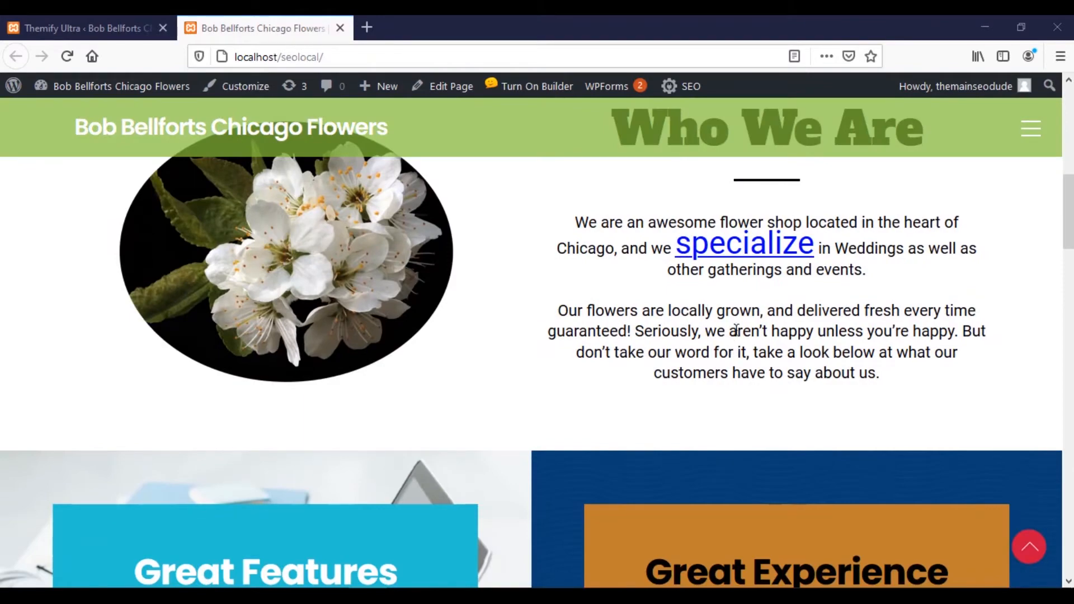
Examine the homepage's hero banner, Who We Are text and Great Features and Great Experience sections
{"action": "scroll", "coordinate": [736, 323], "scroll_direction": "down", "scroll_amount": 4}
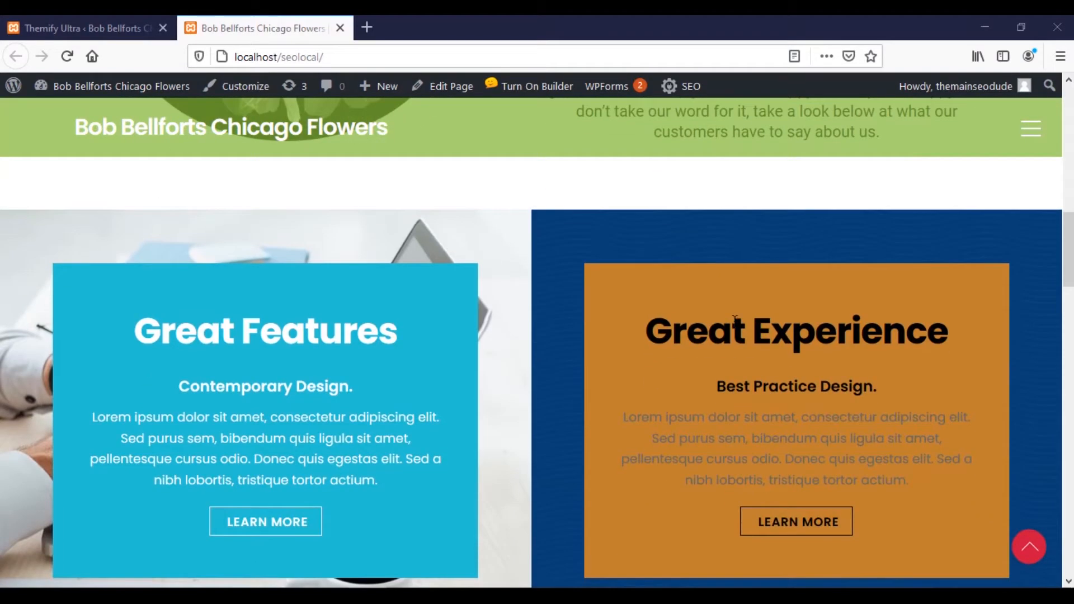
{"action": "scroll", "coordinate": [734, 318], "scroll_direction": "up", "scroll_amount": 4}
{"action": "scroll", "coordinate": [700, 317], "scroll_direction": "up", "scroll_amount": 5}
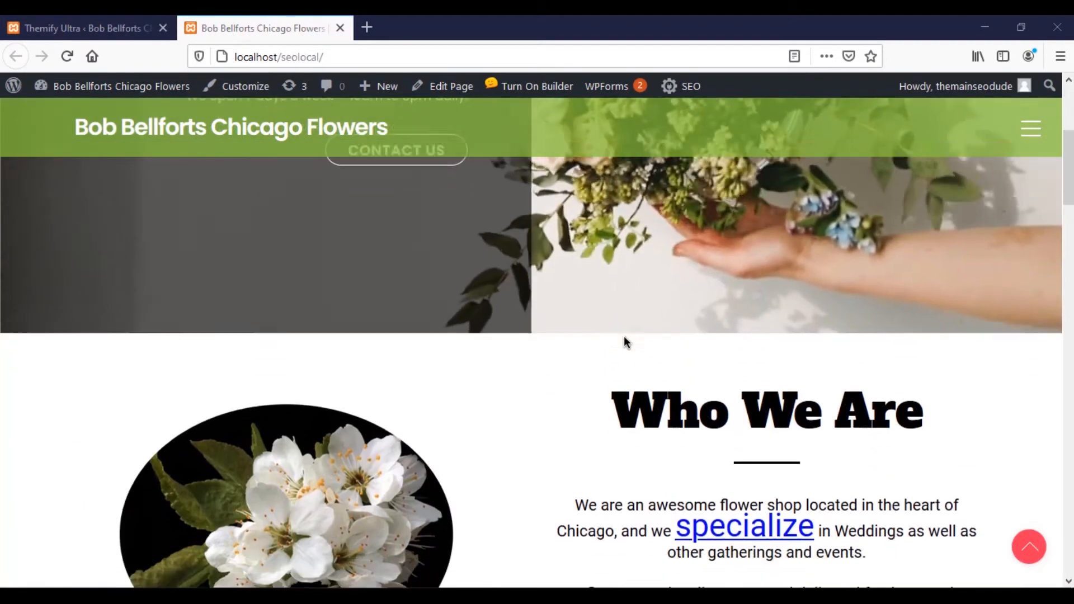
{"action": "scroll", "coordinate": [623, 335], "scroll_direction": "down", "scroll_amount": 3}
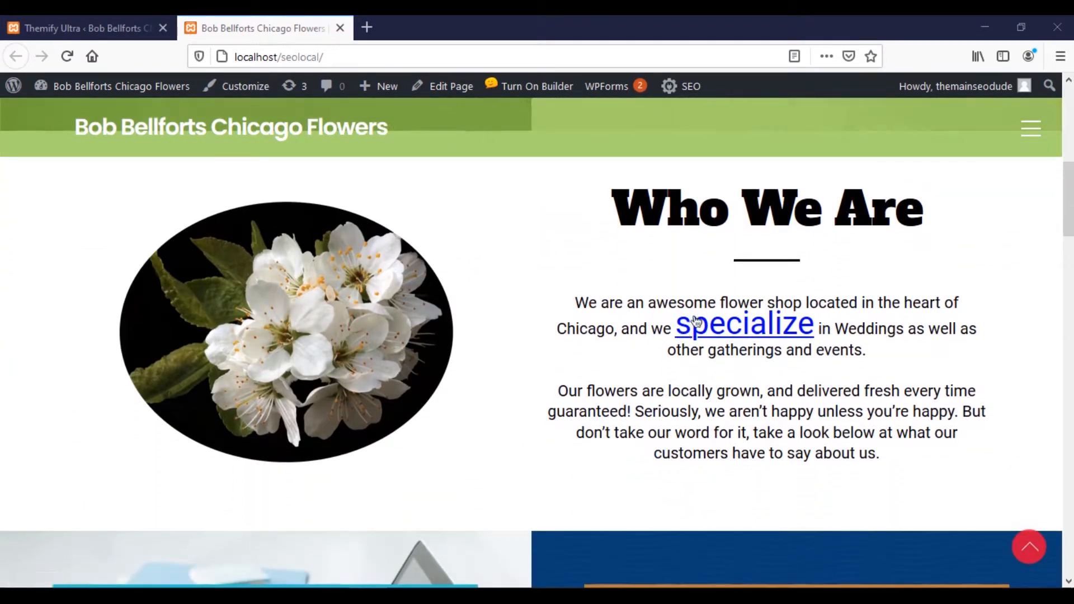
{"action": "scroll", "coordinate": [670, 360], "scroll_direction": "up", "scroll_amount": 8}
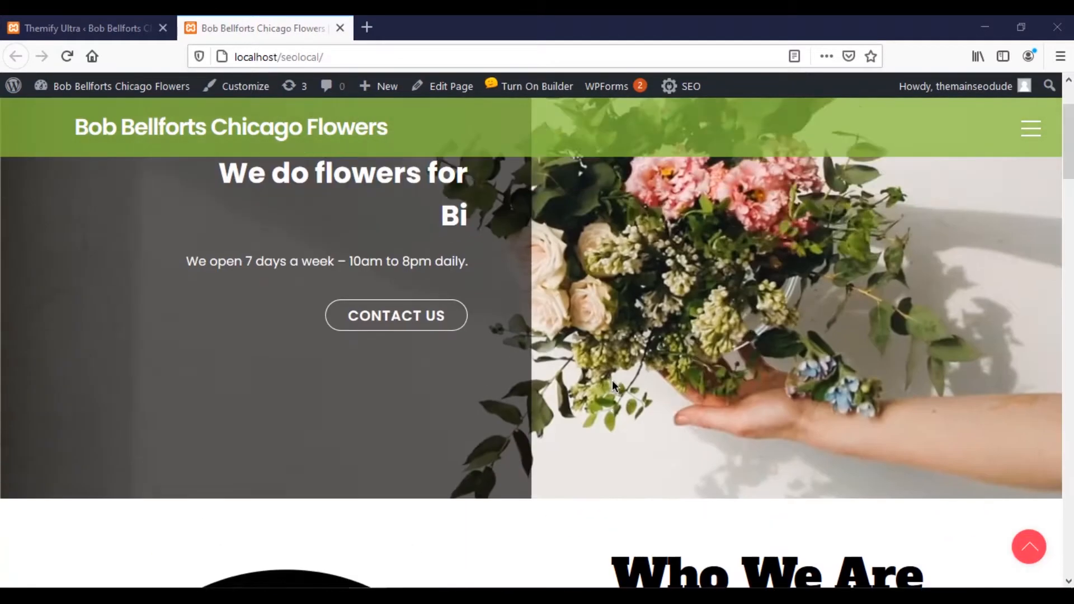
{"action": "scroll", "coordinate": [612, 379], "scroll_direction": "down", "scroll_amount": 5}
{"action": "scroll", "coordinate": [618, 380], "scroll_direction": "down", "scroll_amount": 8}
{"action": "scroll", "coordinate": [623, 374], "scroll_direction": "up", "scroll_amount": 7}
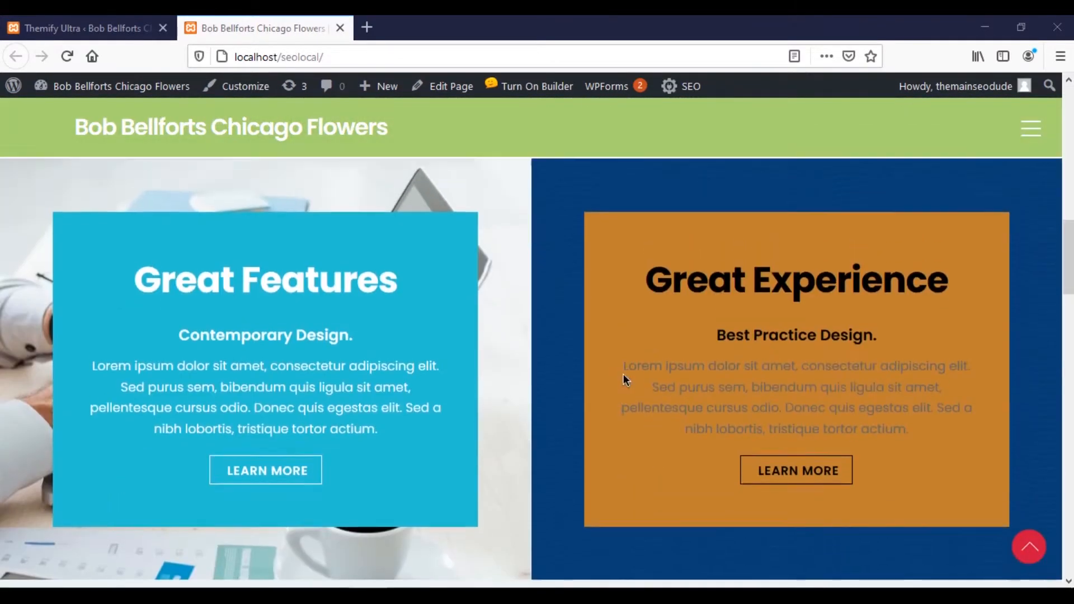
{"action": "scroll", "coordinate": [624, 374], "scroll_direction": "down", "scroll_amount": 1}
{"action": "scroll", "coordinate": [624, 374], "scroll_direction": "down", "scroll_amount": 8}
{"action": "scroll", "coordinate": [687, 324], "scroll_direction": "up", "scroll_amount": 3}
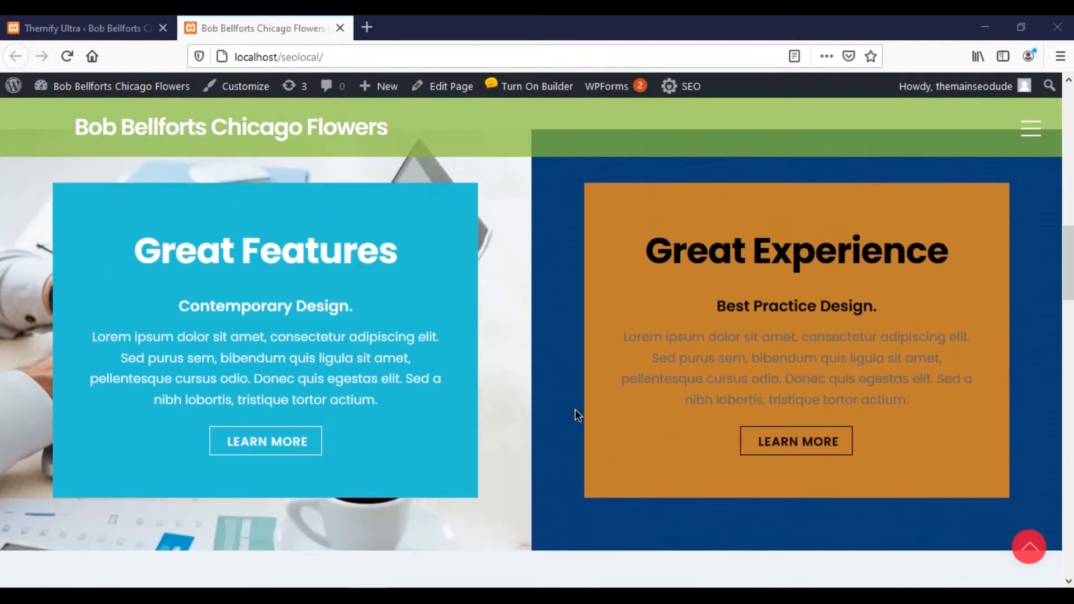
Examine the Who are our clients section and compare it with the Who We Are and features sections above it
{"action": "scroll", "coordinate": [575, 410], "scroll_direction": "down", "scroll_amount": 10}
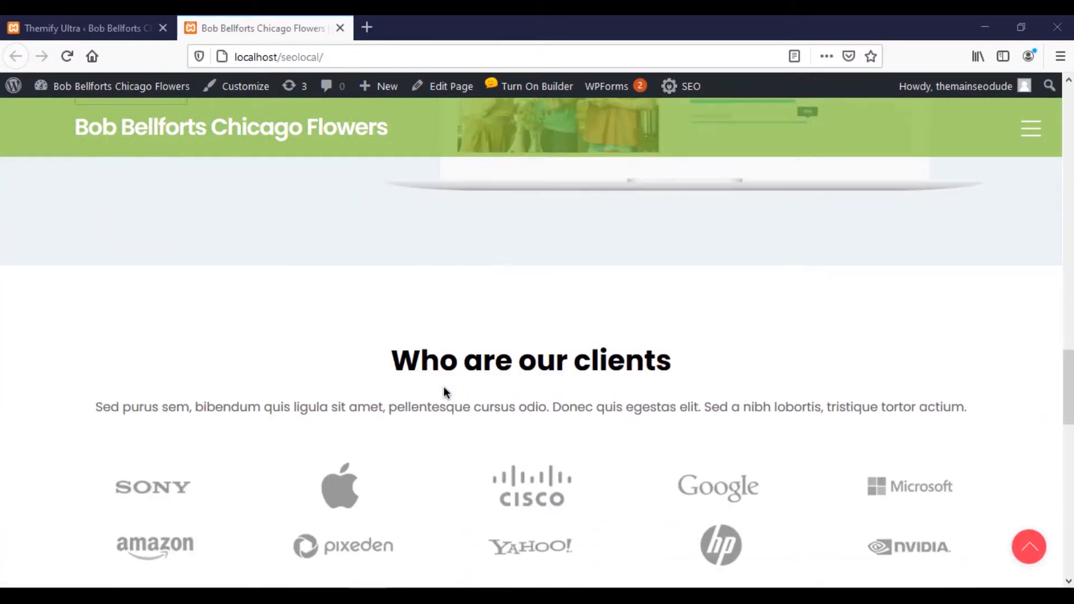
{"action": "scroll", "coordinate": [436, 375], "scroll_direction": "down", "scroll_amount": 2}
{"action": "left_click_drag", "start_coordinate": [394, 274], "coordinate": [696, 276]}
{"action": "left_click", "coordinate": [697, 279]}
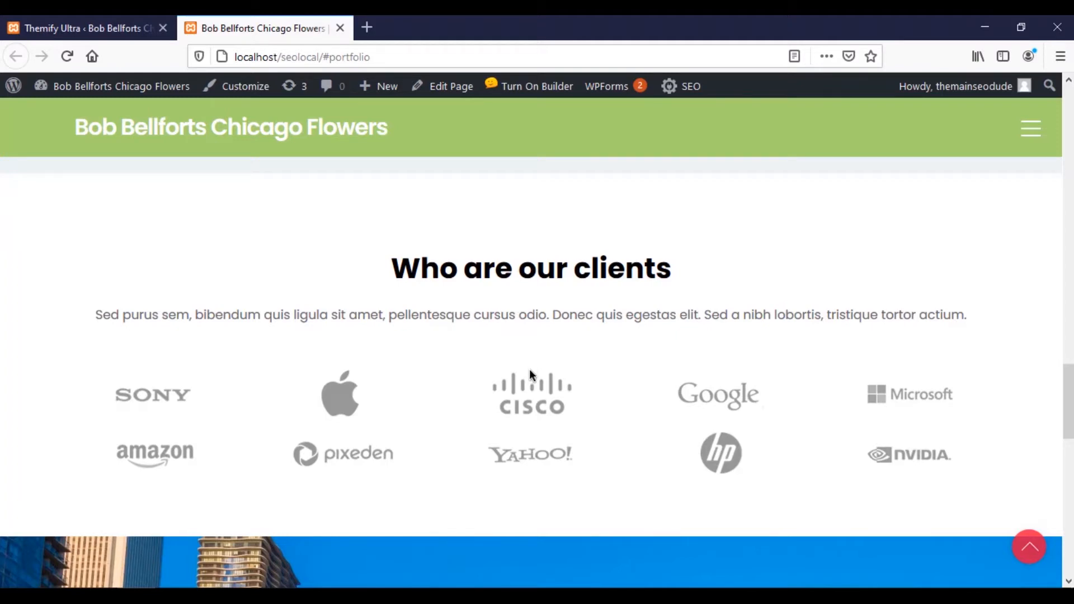
{"action": "scroll", "coordinate": [530, 370], "scroll_direction": "up", "scroll_amount": 6}
{"action": "scroll", "coordinate": [530, 374], "scroll_direction": "up", "scroll_amount": 2}
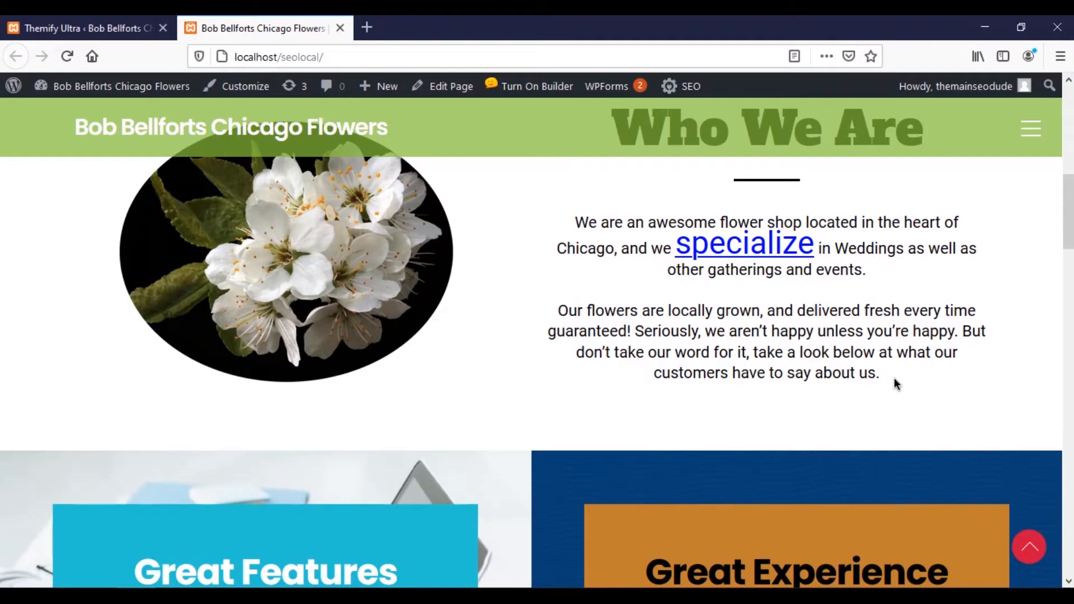
{"action": "scroll", "coordinate": [763, 414], "scroll_direction": "down", "scroll_amount": 10}
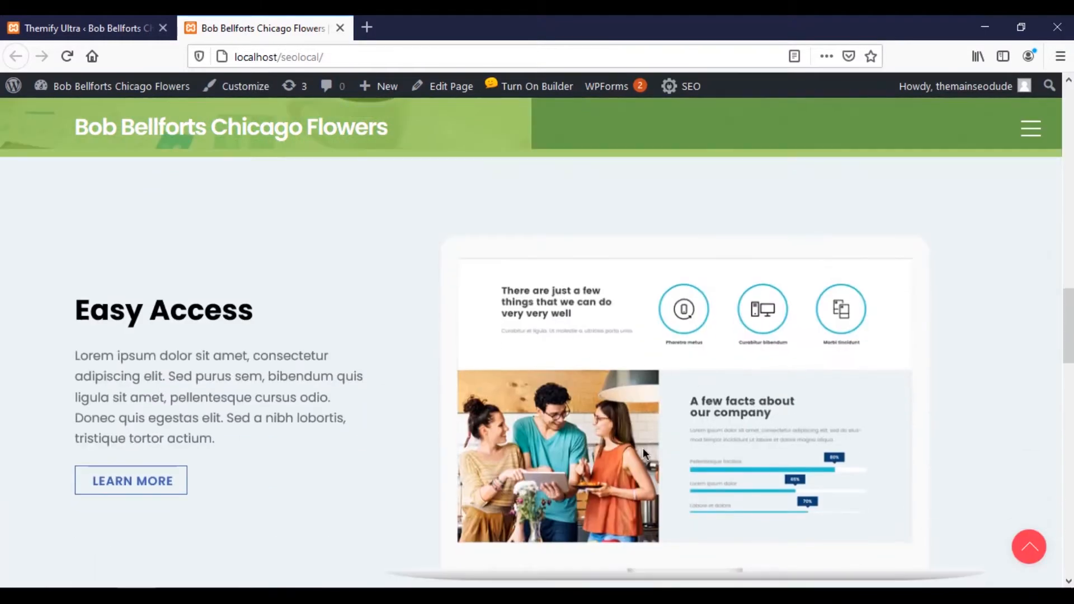
{"action": "scroll", "coordinate": [474, 428], "scroll_direction": "down", "scroll_amount": 5}
{"action": "scroll", "coordinate": [492, 429], "scroll_direction": "up", "scroll_amount": 10}
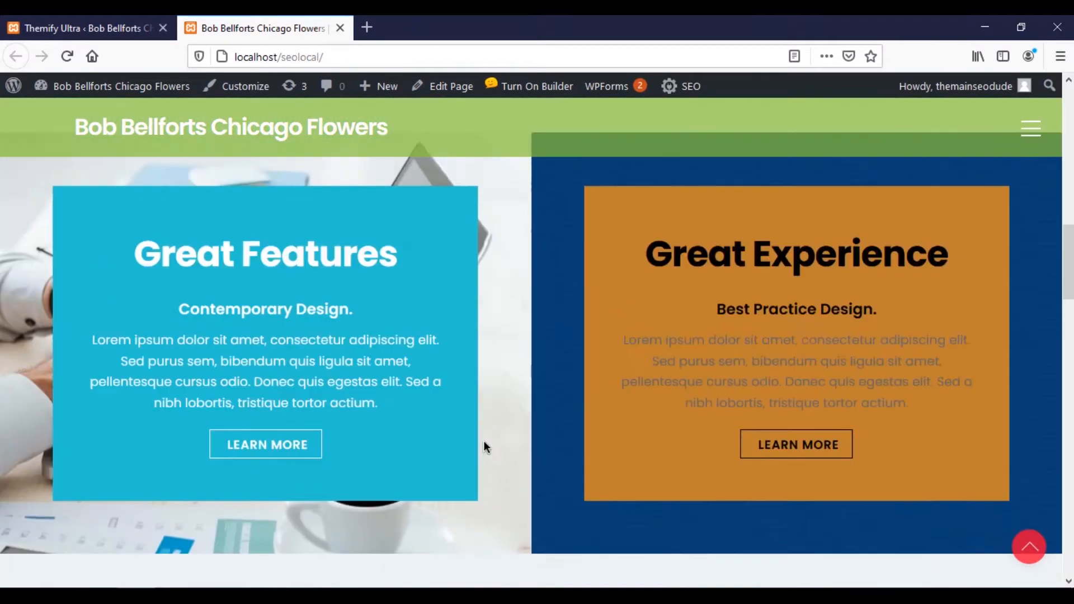
{"action": "scroll", "coordinate": [483, 441], "scroll_direction": "up", "scroll_amount": 5}
{"action": "scroll", "coordinate": [487, 445], "scroll_direction": "down", "scroll_amount": 6}
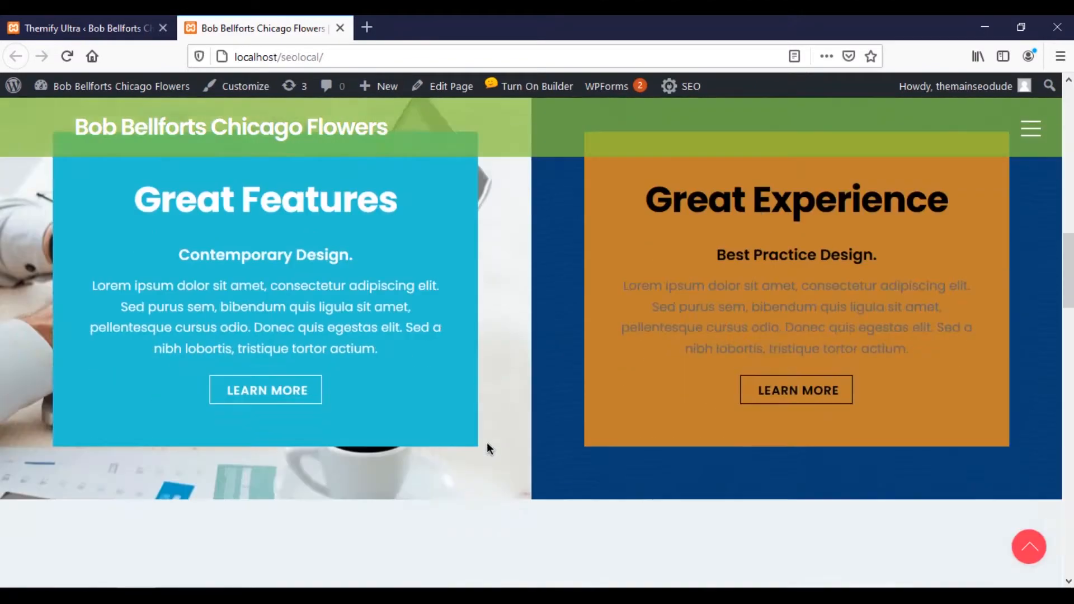
{"action": "scroll", "coordinate": [487, 448], "scroll_direction": "down", "scroll_amount": 5}
Turn on the Builder for the homepage and locate the #portfolio anchor on the client logos row
{"action": "left_click", "coordinate": [536, 86]}
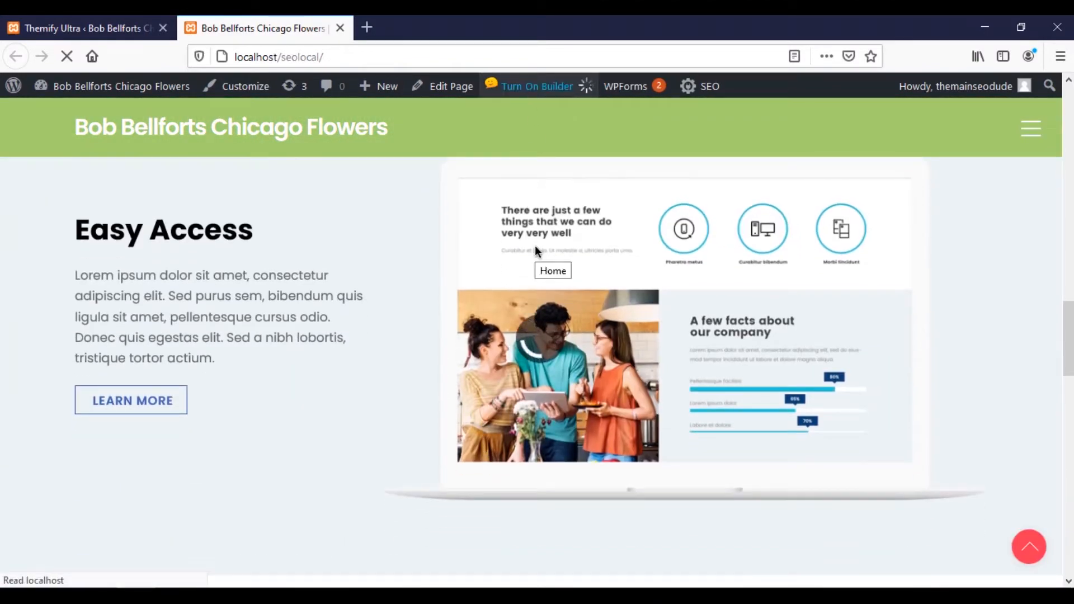
{"action": "scroll", "coordinate": [538, 246], "scroll_direction": "down", "scroll_amount": 7}
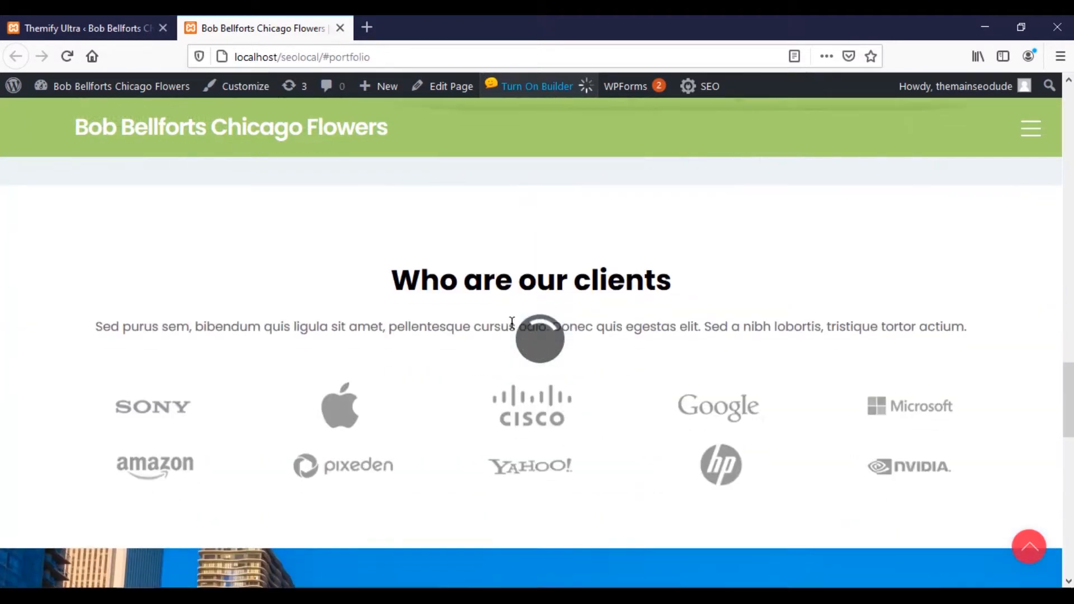
{"action": "scroll", "coordinate": [512, 323], "scroll_direction": "down", "scroll_amount": 2}
{"action": "scroll", "coordinate": [511, 316], "scroll_direction": "up", "scroll_amount": 2}
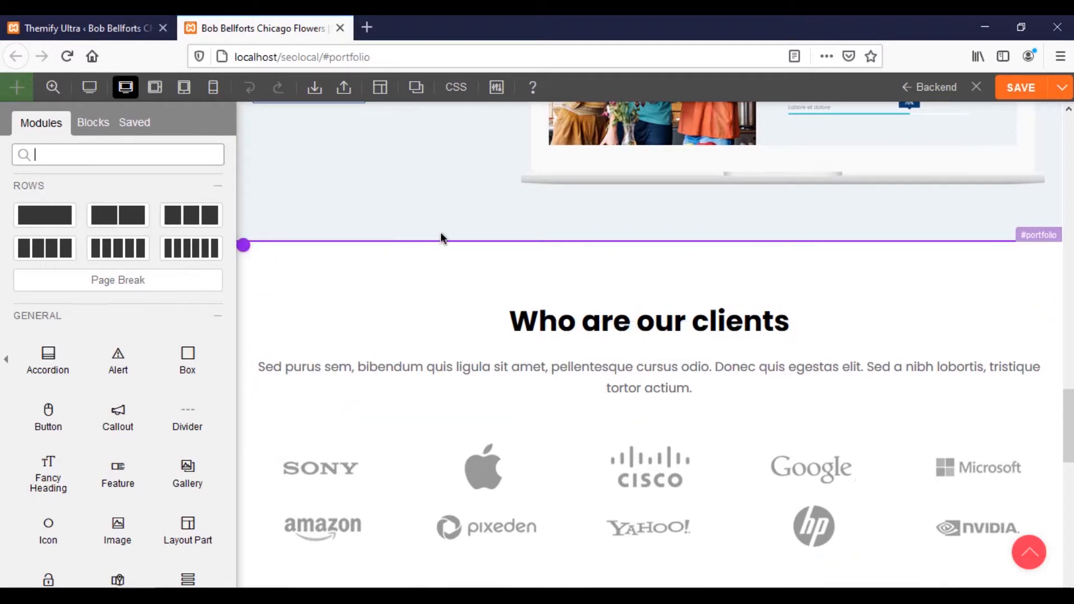
{"action": "scroll", "coordinate": [459, 304], "scroll_direction": "up", "scroll_amount": 8}
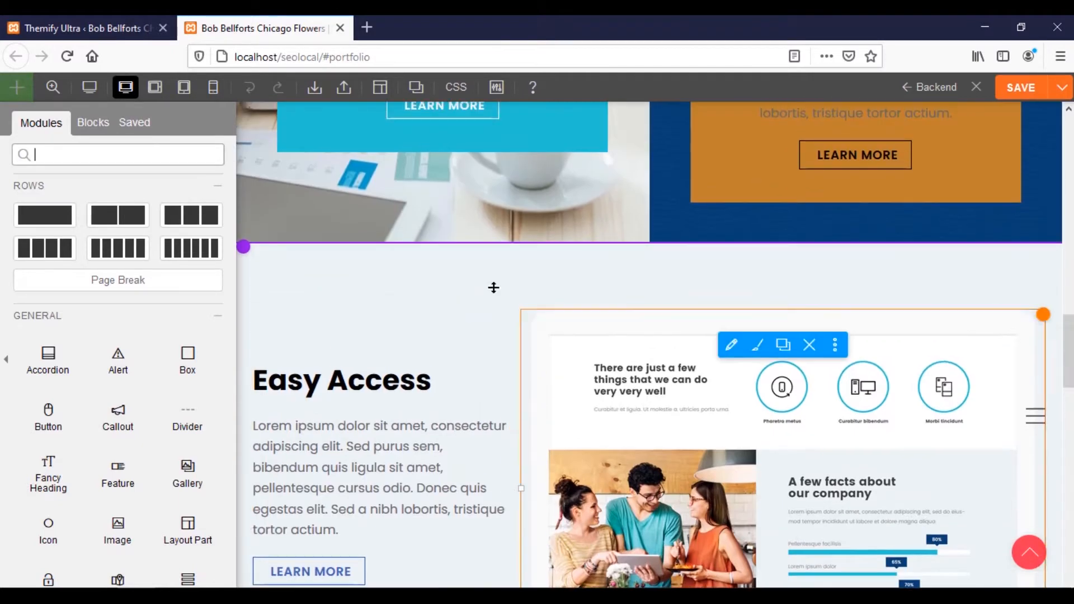
{"action": "scroll", "coordinate": [872, 275], "scroll_direction": "down", "scroll_amount": 7}
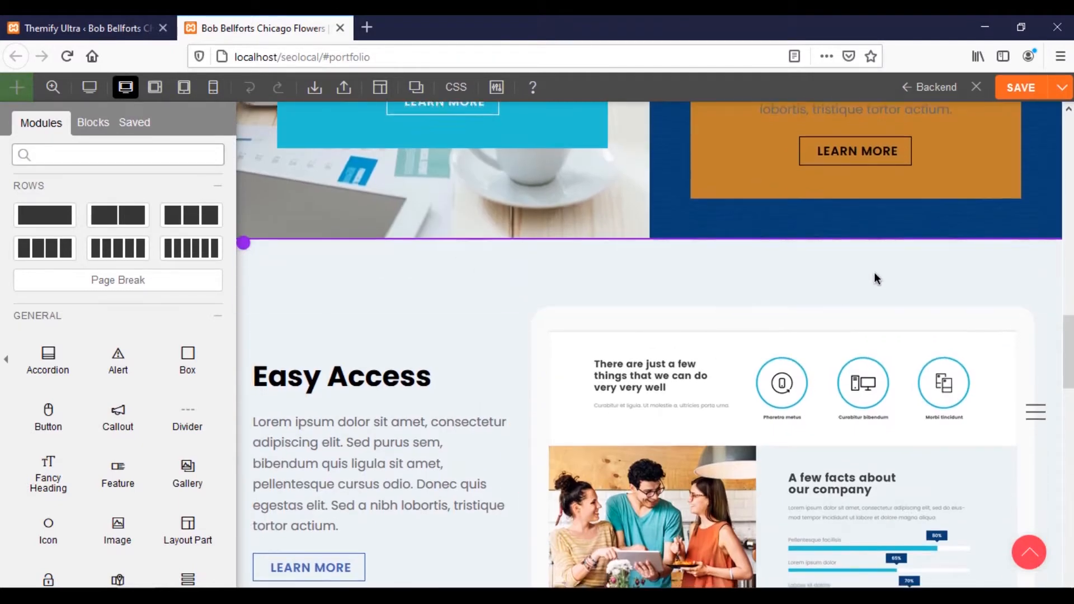
{"action": "scroll", "coordinate": [868, 272], "scroll_direction": "down", "scroll_amount": 9}
{"action": "scroll", "coordinate": [621, 331], "scroll_direction": "up", "scroll_amount": 6}
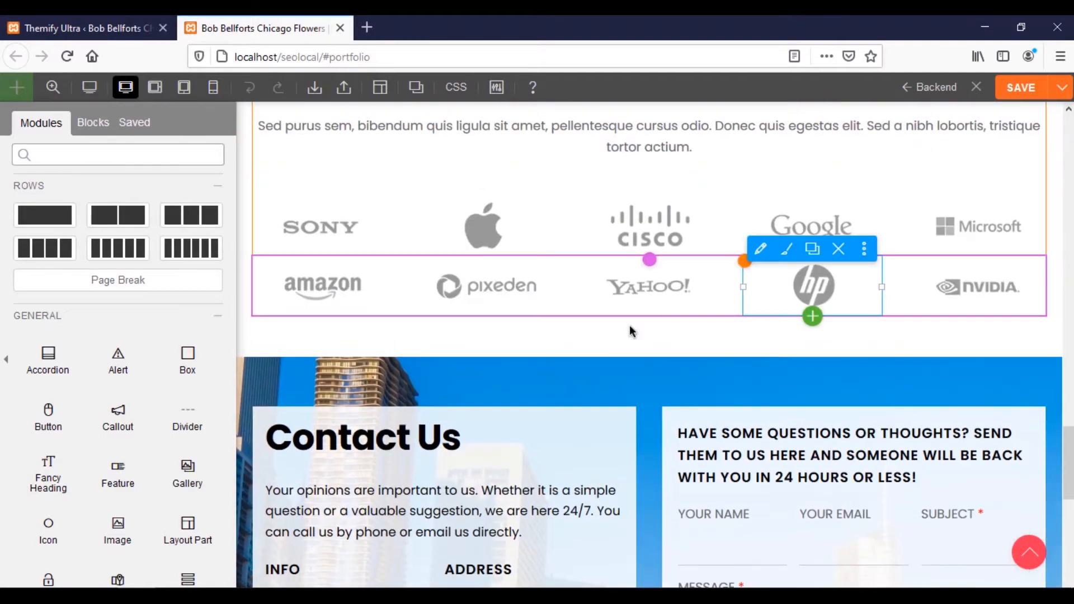
{"action": "scroll", "coordinate": [255, 263], "scroll_direction": "up", "scroll_amount": 1}
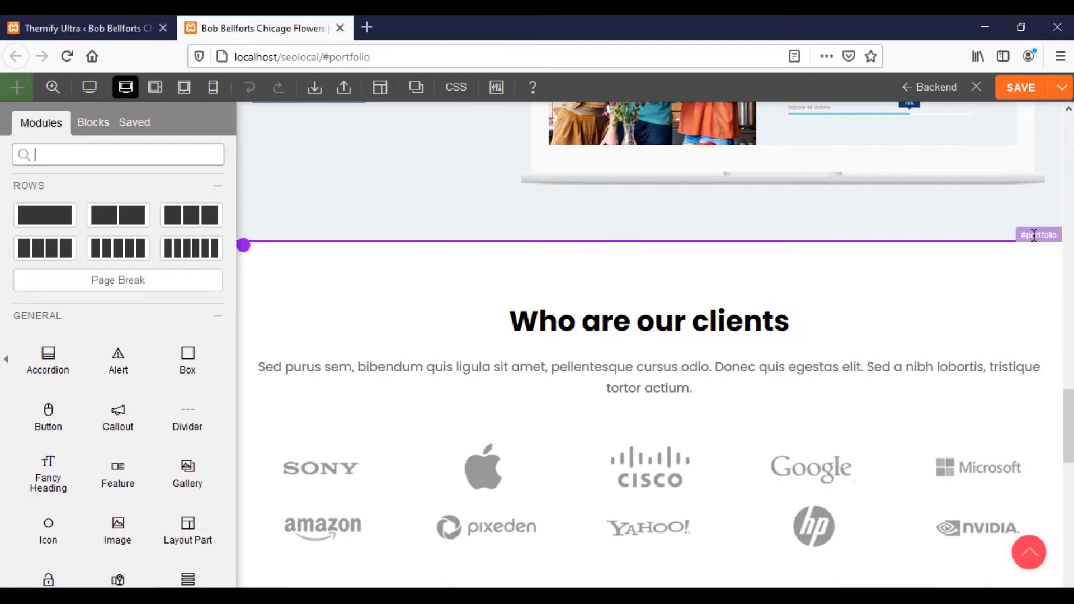
Set the Contact Us row's anchor to contactform and save the page
{"action": "scroll", "coordinate": [1031, 251], "scroll_direction": "down", "scroll_amount": 5}
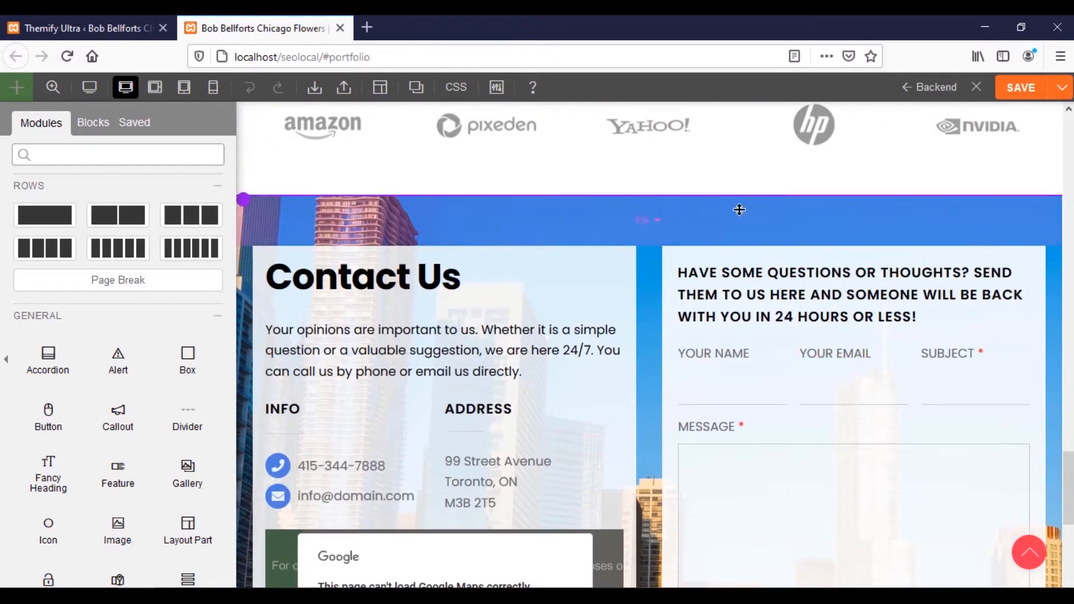
{"action": "mouse_move", "coordinate": [244, 203]}
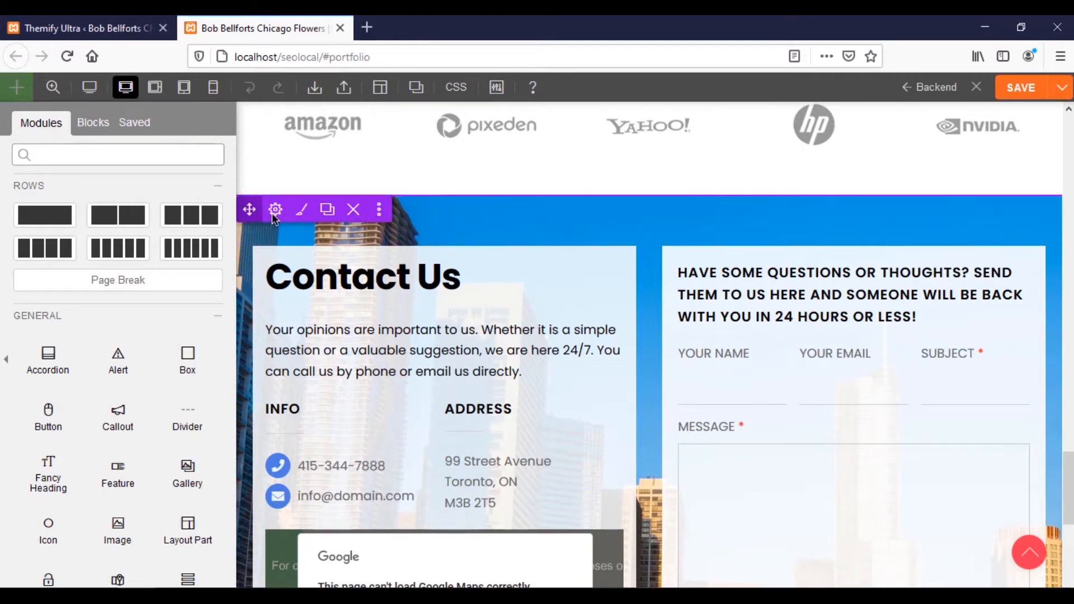
{"action": "mouse_move", "coordinate": [275, 215]}
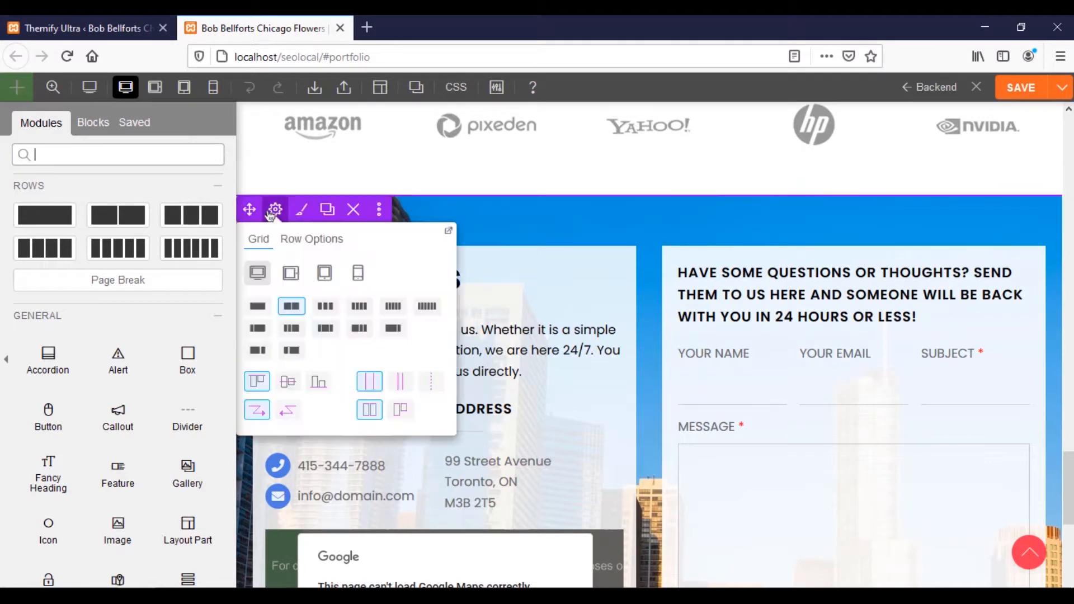
{"action": "left_click", "coordinate": [305, 239]}
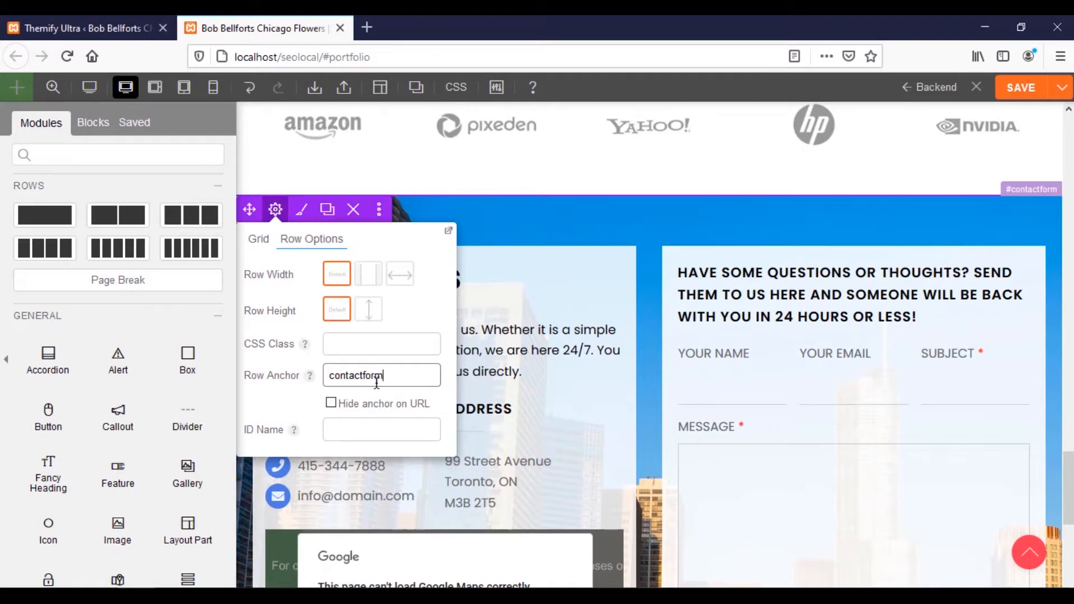
{"action": "left_click", "coordinate": [463, 378]}
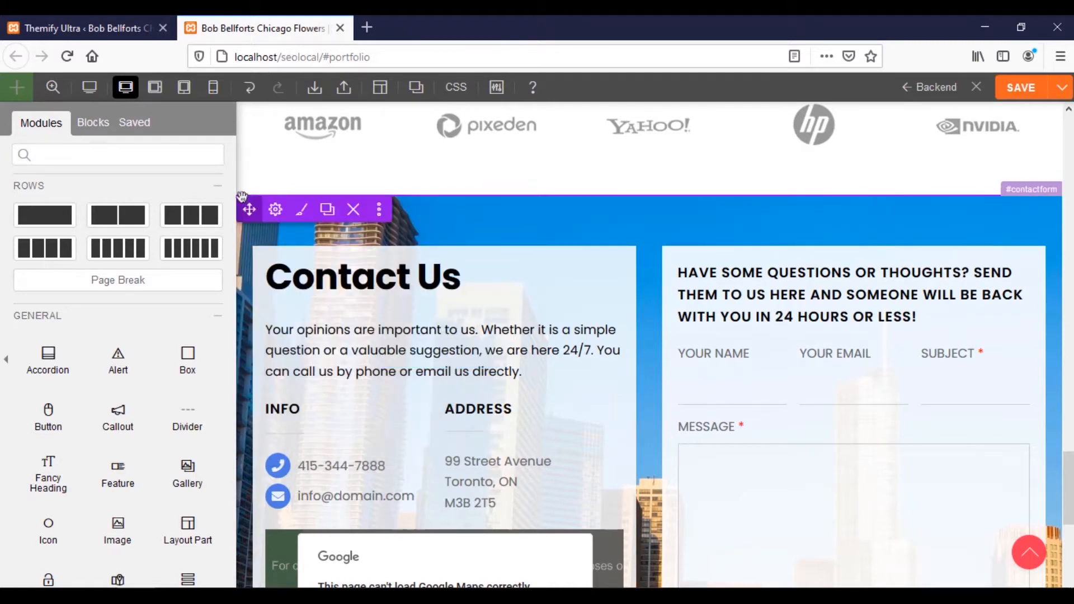
{"action": "left_click", "coordinate": [273, 213]}
{"action": "left_click", "coordinate": [288, 237]}
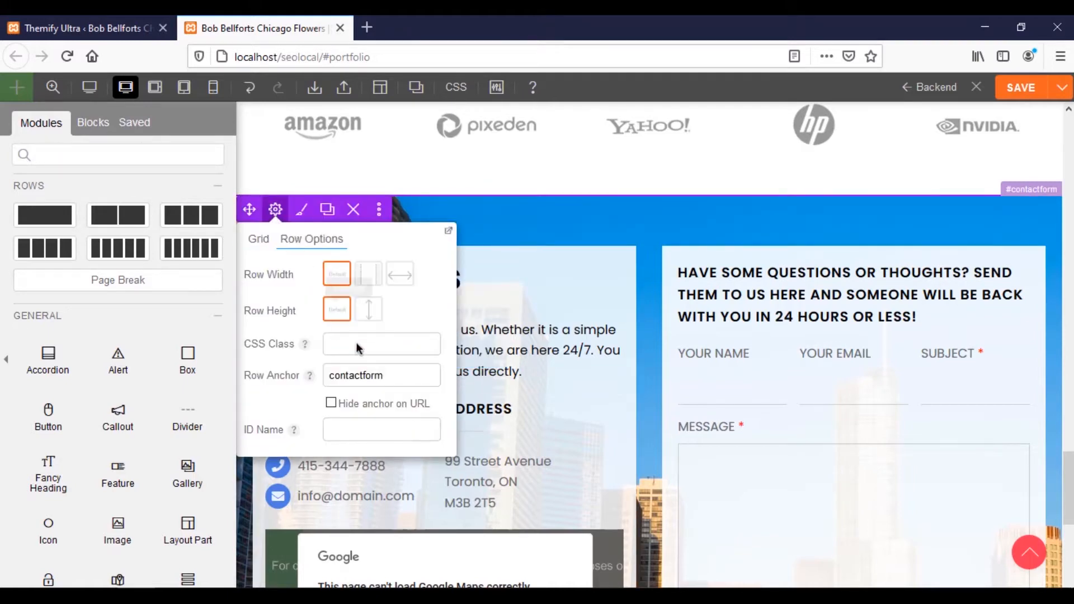
{"action": "left_click", "coordinate": [1019, 89]}
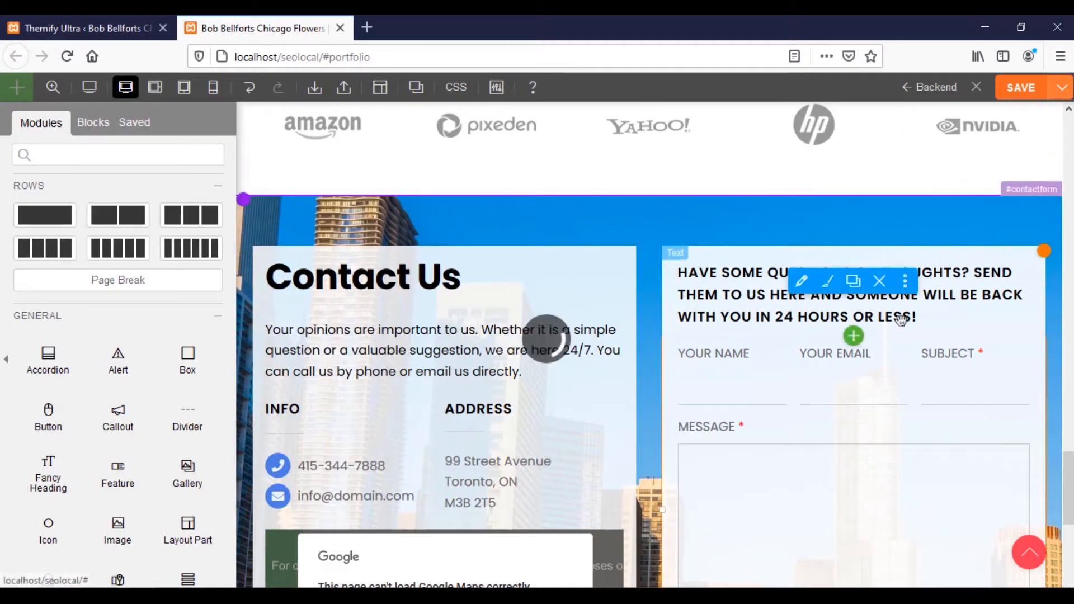
{"action": "mouse_move", "coordinate": [579, 359]}
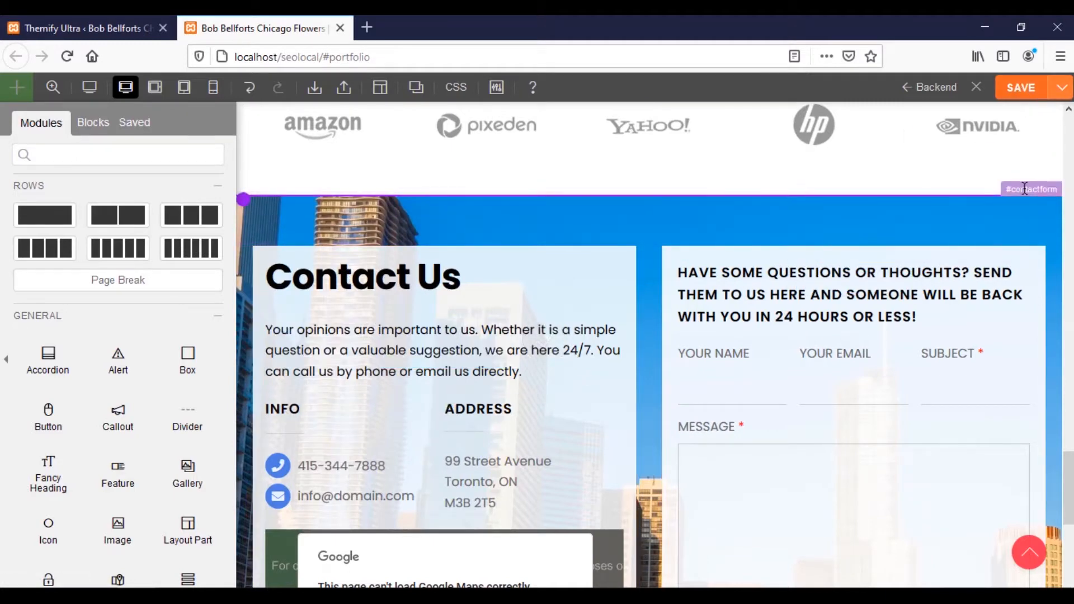
Add a Button module below the Who We Are text and align it to the center
{"action": "scroll", "coordinate": [901, 254], "scroll_direction": "up", "scroll_amount": 9}
{"action": "scroll", "coordinate": [830, 346], "scroll_direction": "up", "scroll_amount": 10}
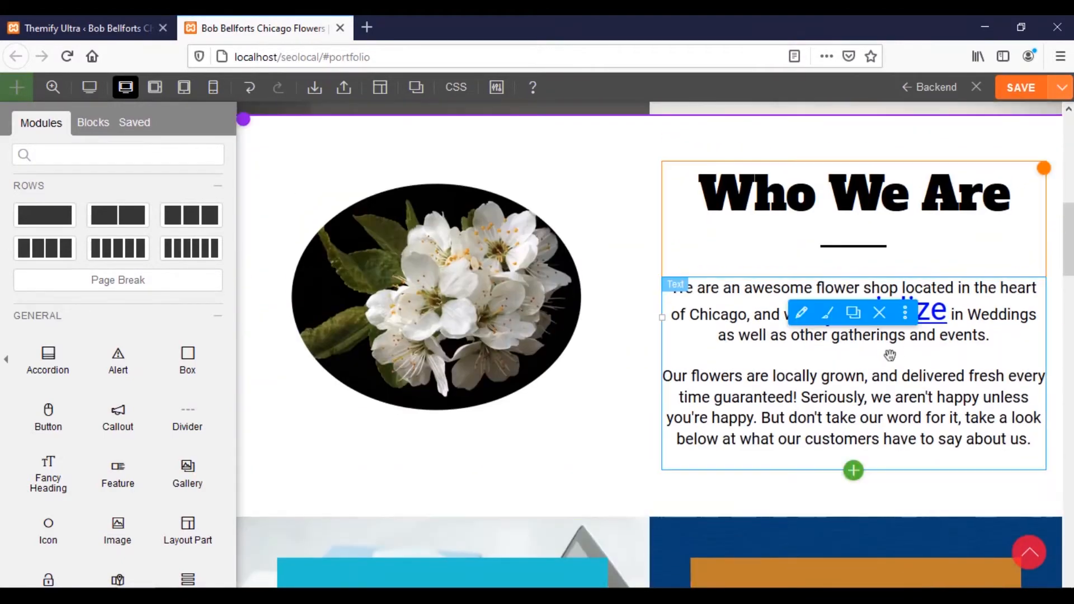
{"action": "scroll", "coordinate": [154, 369], "scroll_direction": "down", "scroll_amount": 4}
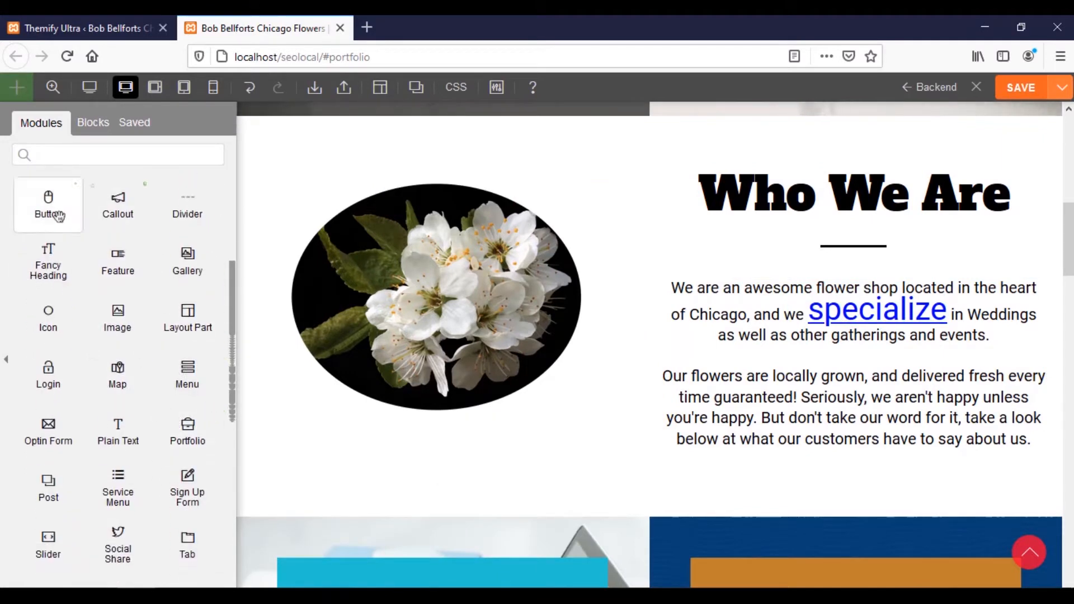
{"action": "left_click_drag", "start_coordinate": [48, 204], "coordinate": [853, 484]}
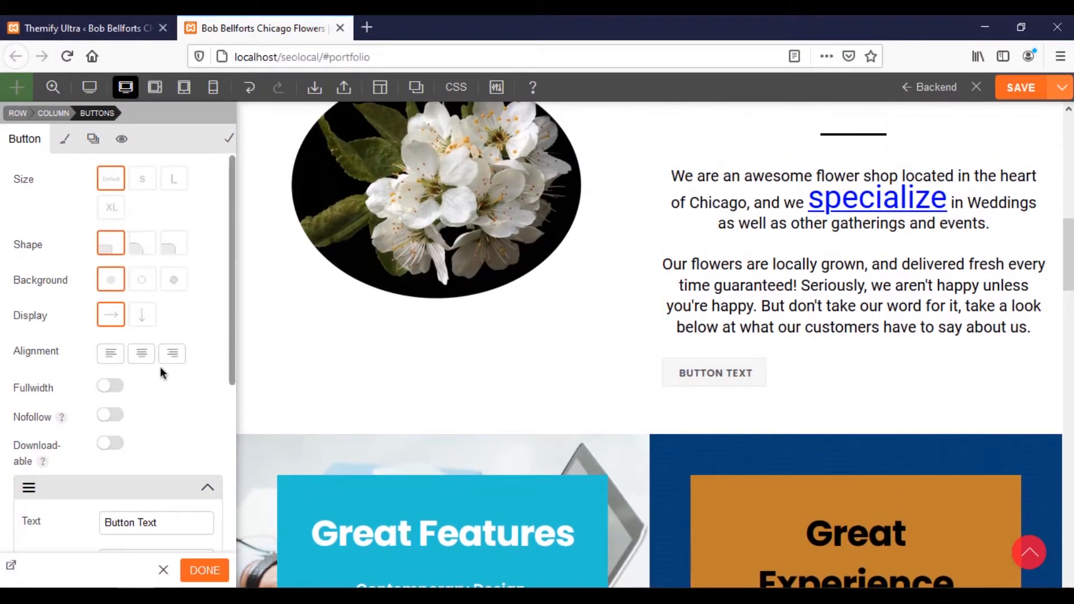
{"action": "left_click", "coordinate": [147, 357]}
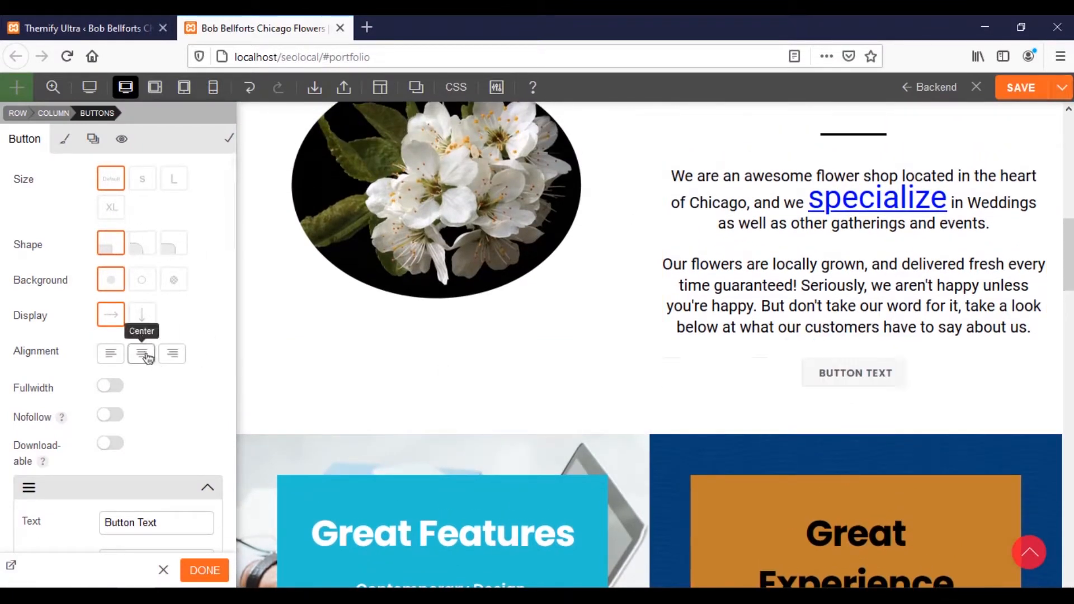
Try the full-width and vertical display options on the button, restoring full width off and horizontal display
{"action": "left_click", "coordinate": [113, 391]}
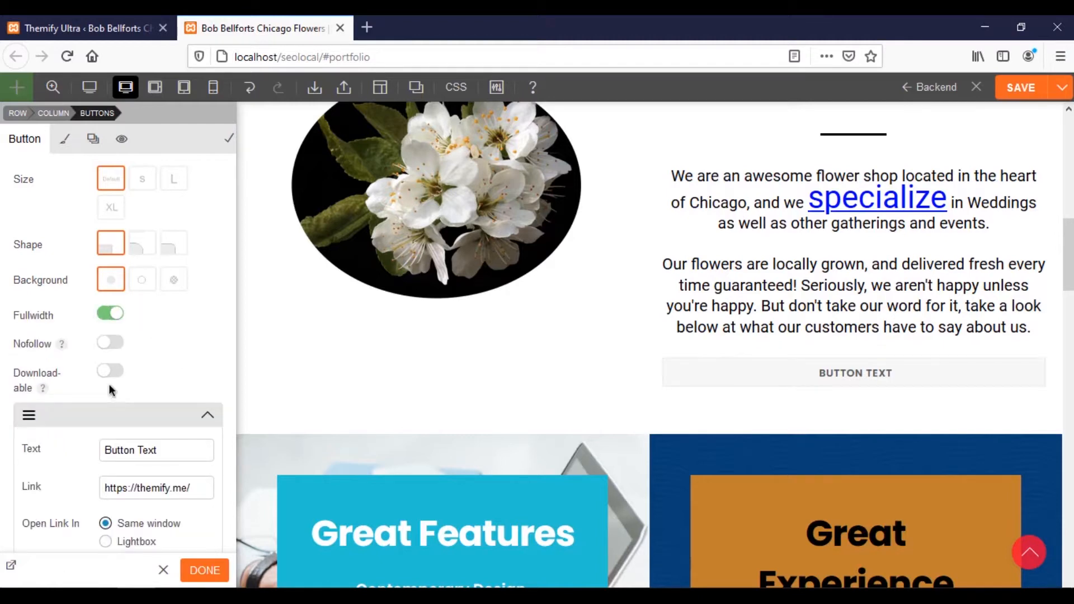
{"action": "left_click", "coordinate": [110, 314]}
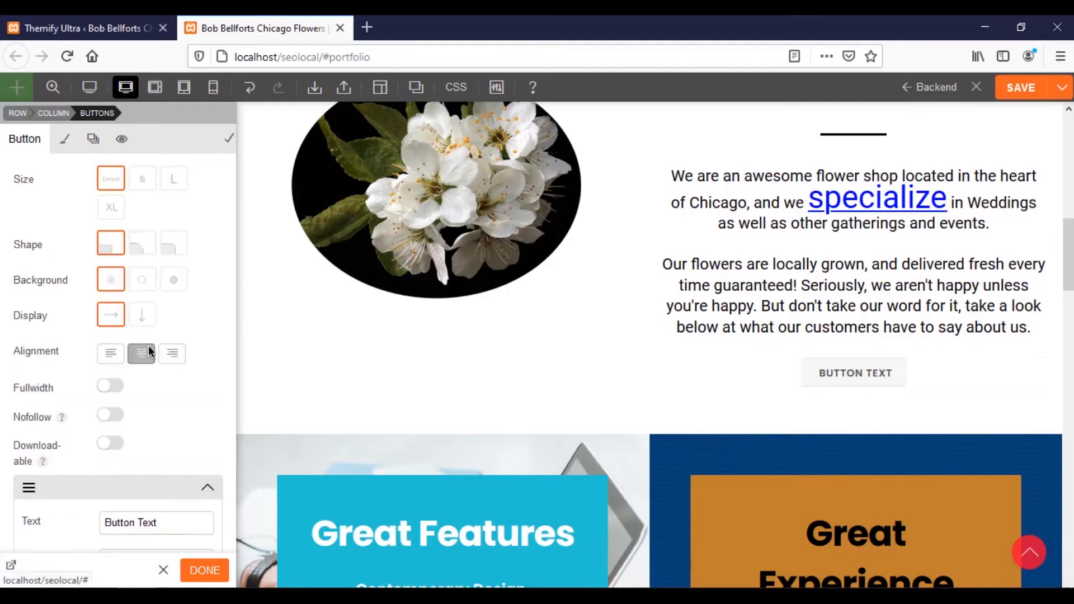
{"action": "left_click", "coordinate": [144, 318]}
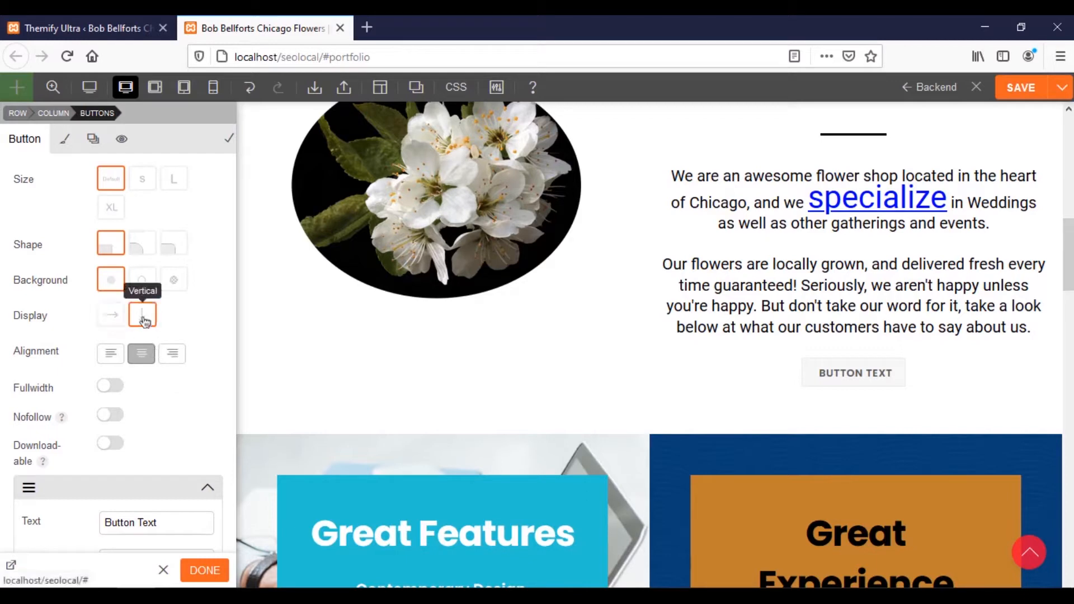
{"action": "left_click", "coordinate": [111, 317]}
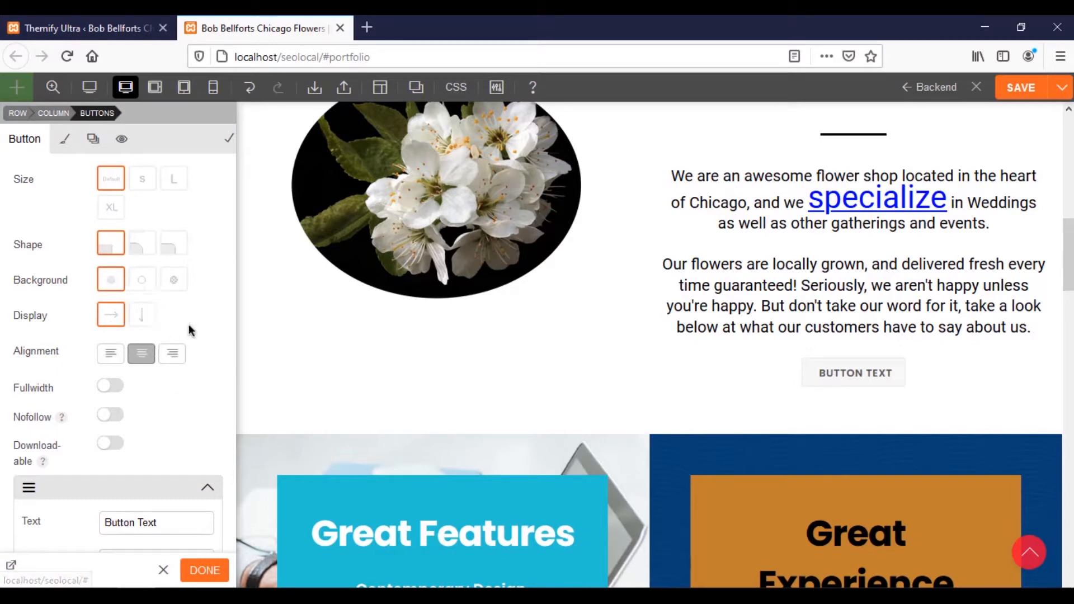
Style the button with the rounded-corner shape, extra-large (XL) size and blue color, after trying the circle shape
{"action": "left_click", "coordinate": [142, 254]}
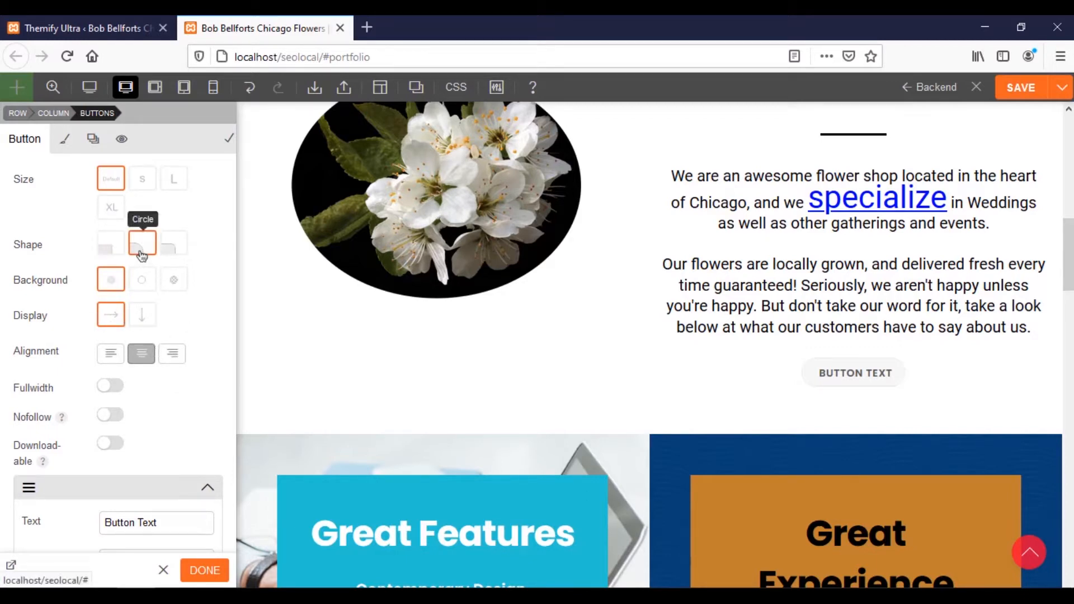
{"action": "left_click", "coordinate": [173, 246]}
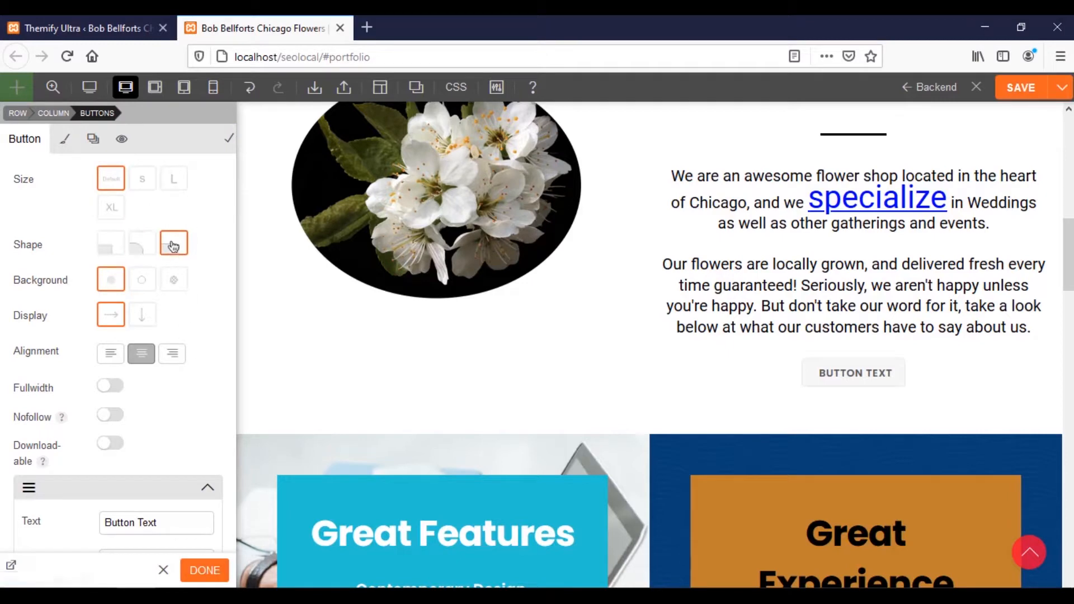
{"action": "left_click", "coordinate": [111, 208]}
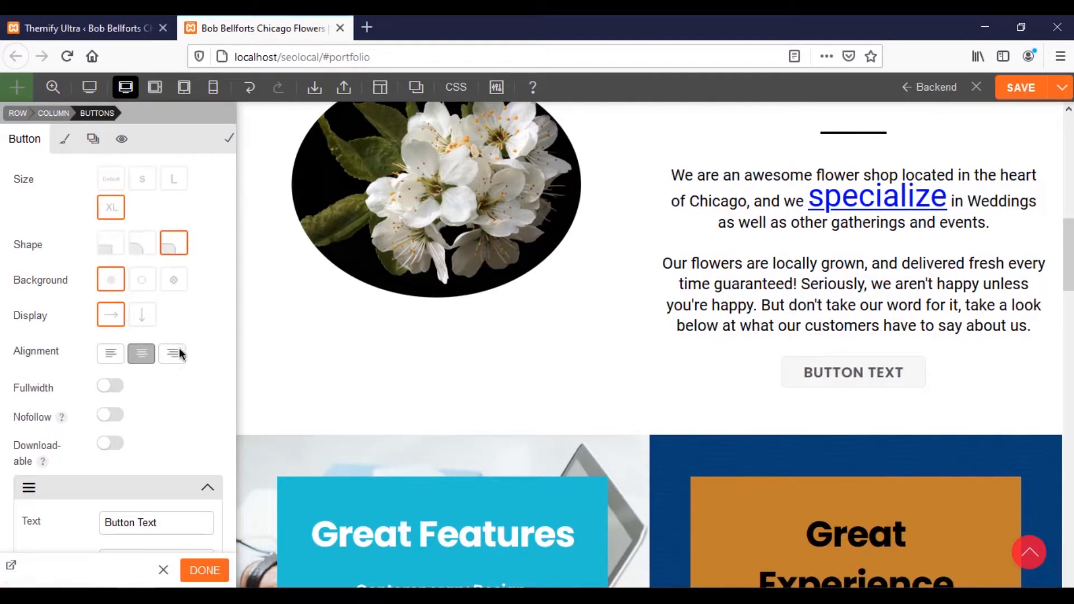
{"action": "scroll", "coordinate": [174, 449], "scroll_direction": "down", "scroll_amount": 5}
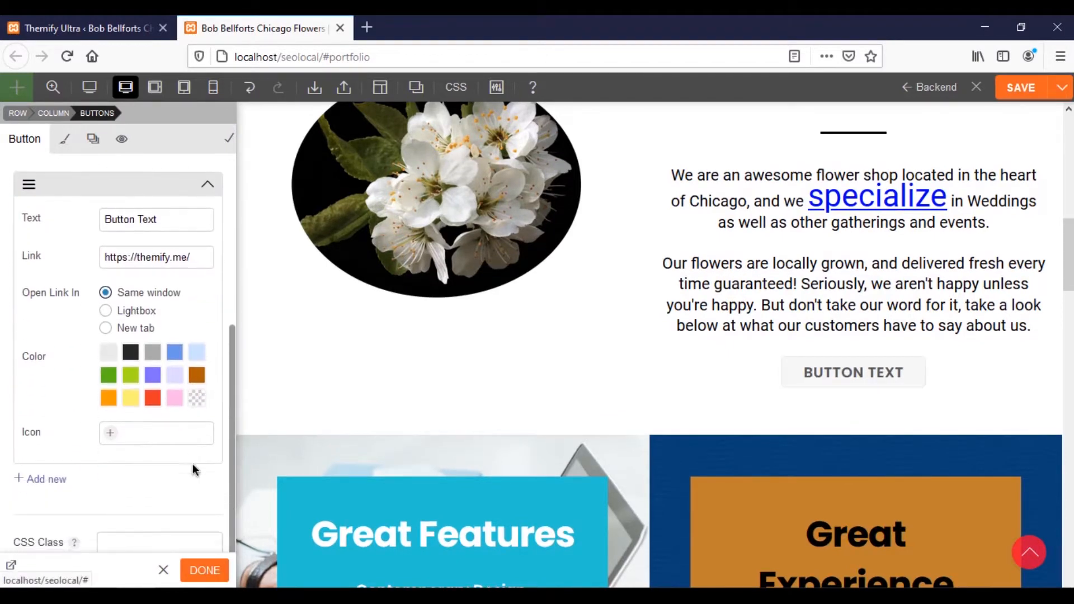
{"action": "scroll", "coordinate": [191, 465], "scroll_direction": "up", "scroll_amount": 1}
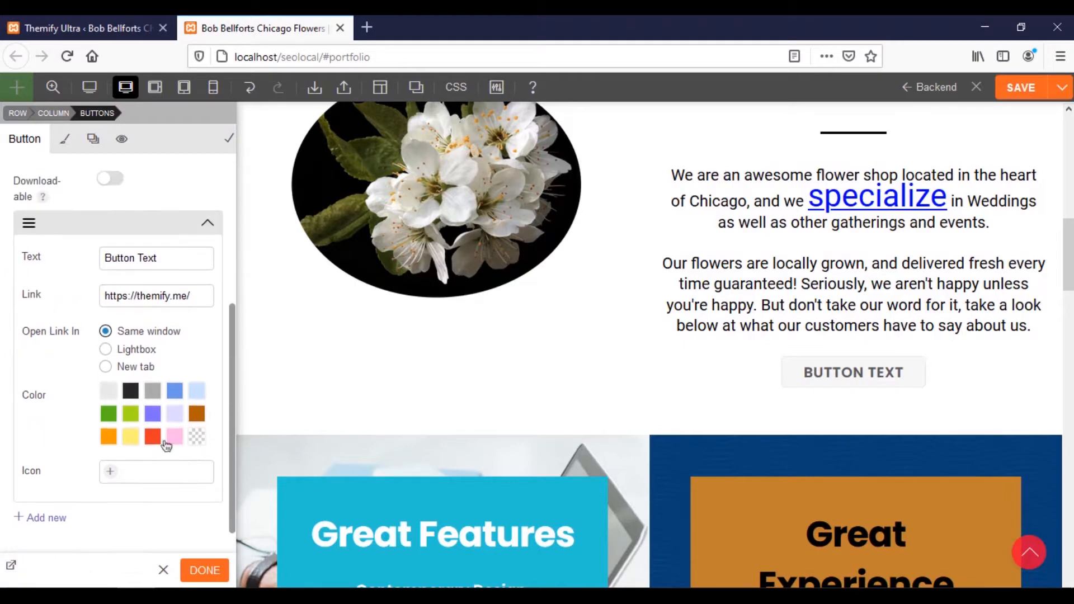
{"action": "left_click", "coordinate": [175, 393]}
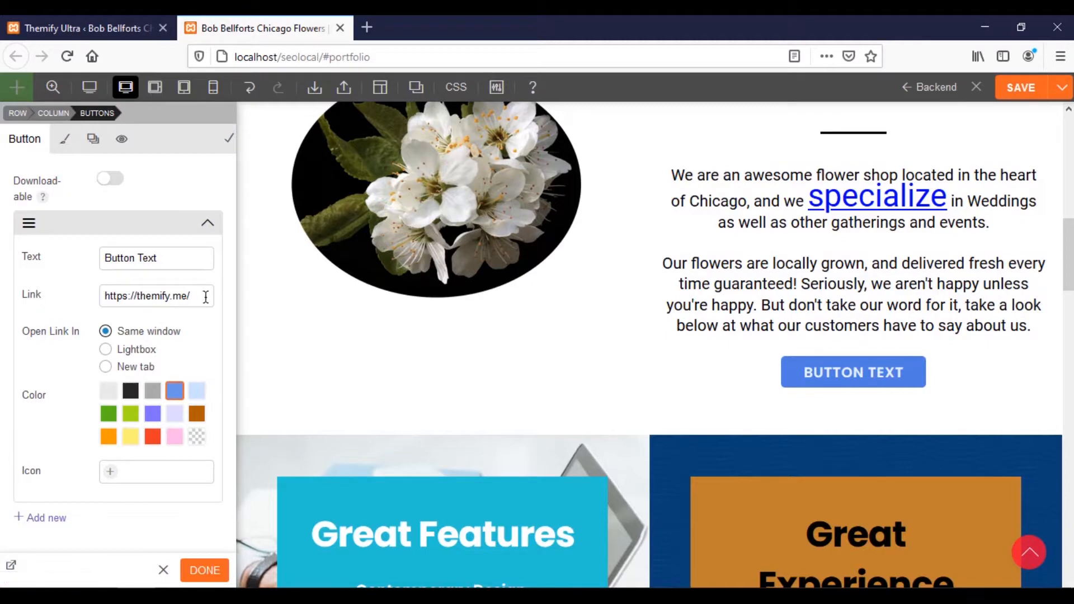
Set the button's text to "See Our Reviews" and its link to #portfolio, and apply the settings
{"action": "left_click_drag", "start_coordinate": [166, 299], "coordinate": [194, 299]}
{"action": "scroll", "coordinate": [203, 360], "scroll_direction": "down", "scroll_amount": 2}
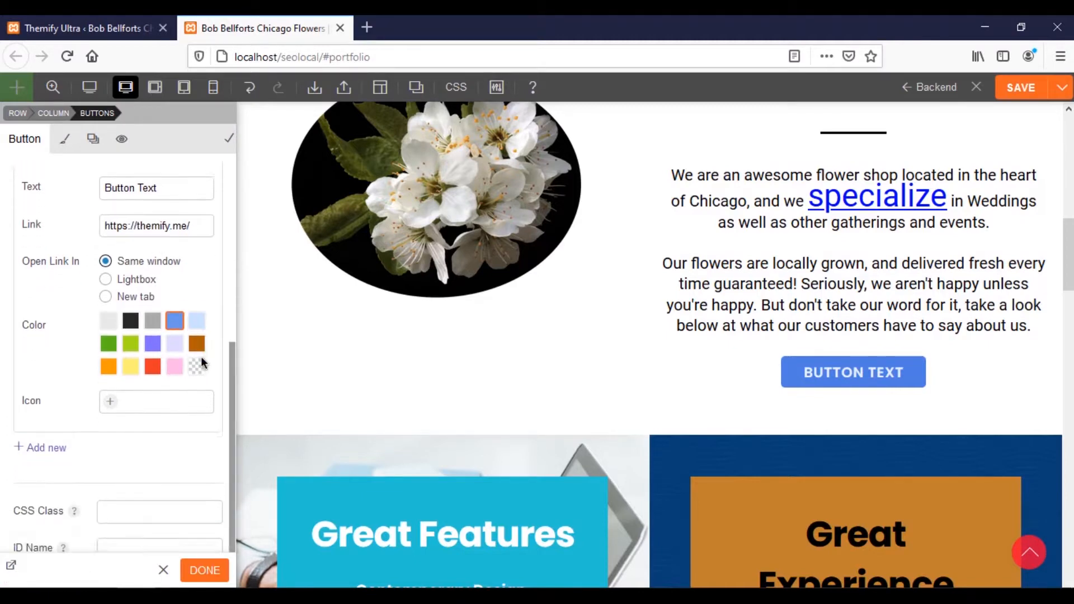
{"action": "scroll", "coordinate": [204, 364], "scroll_direction": "up", "scroll_amount": 2}
{"action": "scroll", "coordinate": [202, 360], "scroll_direction": "down", "scroll_amount": 2}
{"action": "scroll", "coordinate": [201, 375], "scroll_direction": "up", "scroll_amount": 2}
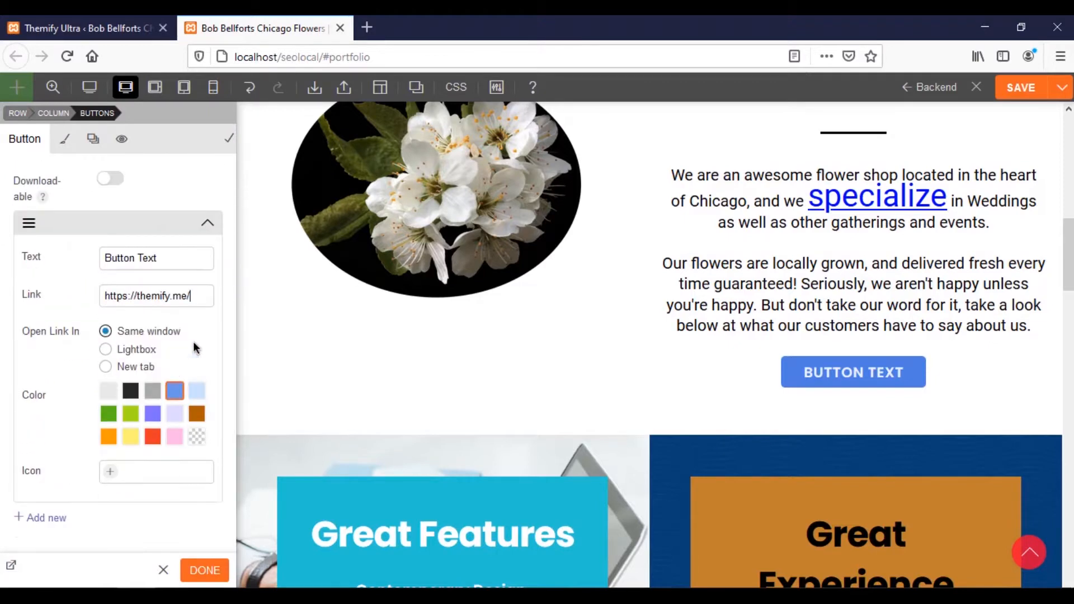
{"action": "triple_click", "coordinate": [140, 261]}
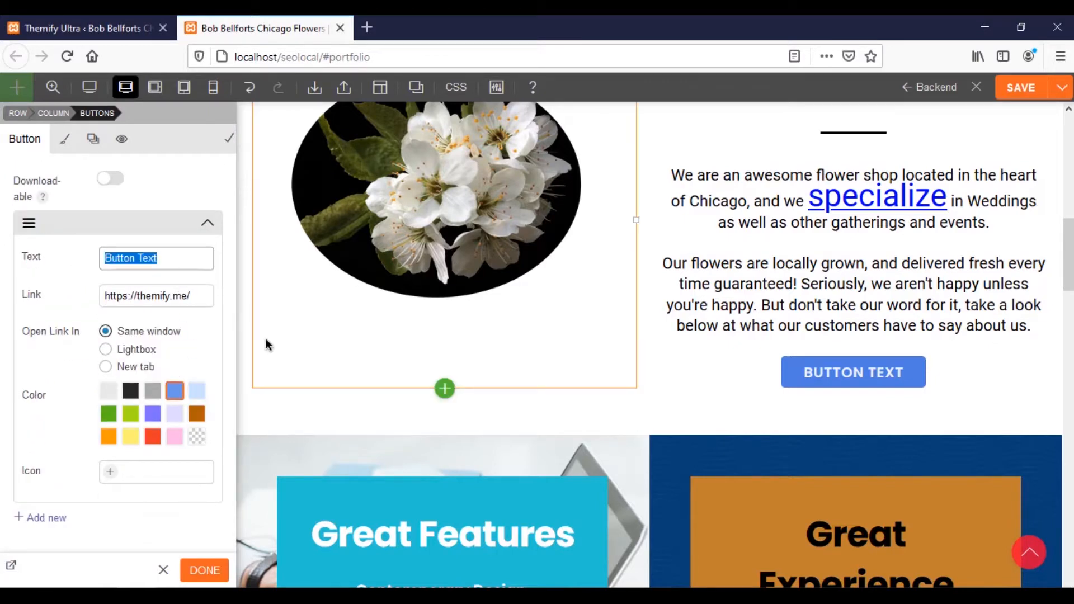
{"action": "key", "text": "BackSpace"}
{"action": "type", "text": "See Our Reviews"}
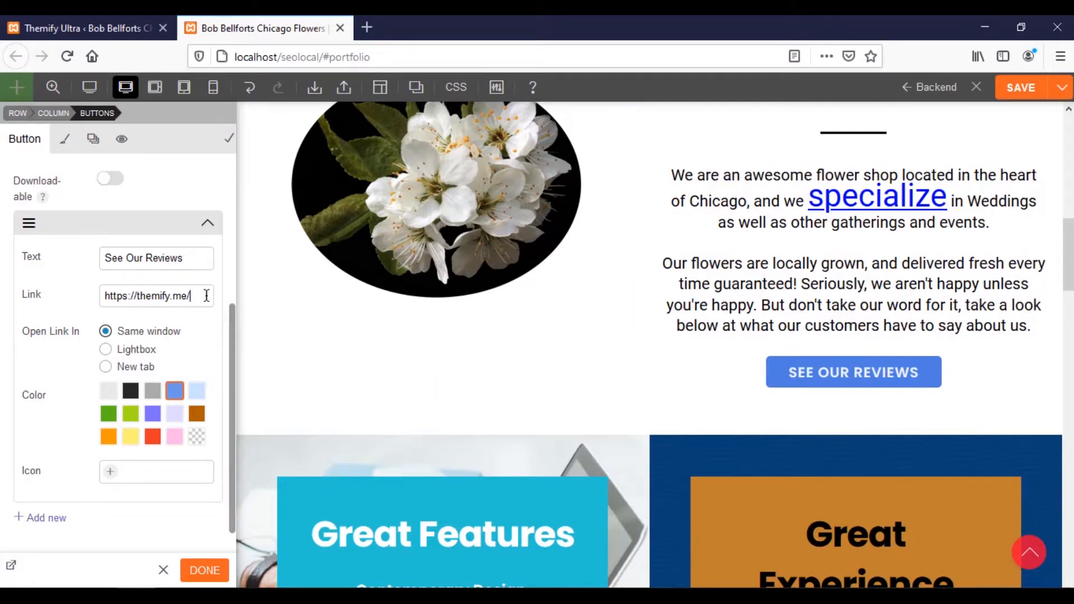
{"action": "left_click_drag", "start_coordinate": [207, 295], "coordinate": [54, 303]}
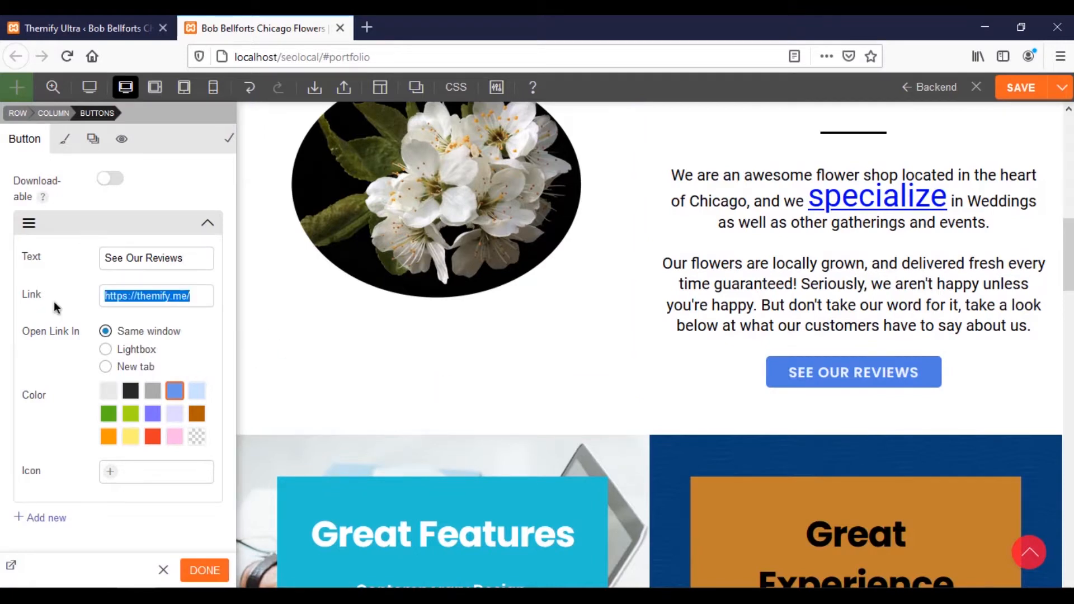
{"action": "type", "text": "#portfolio"}
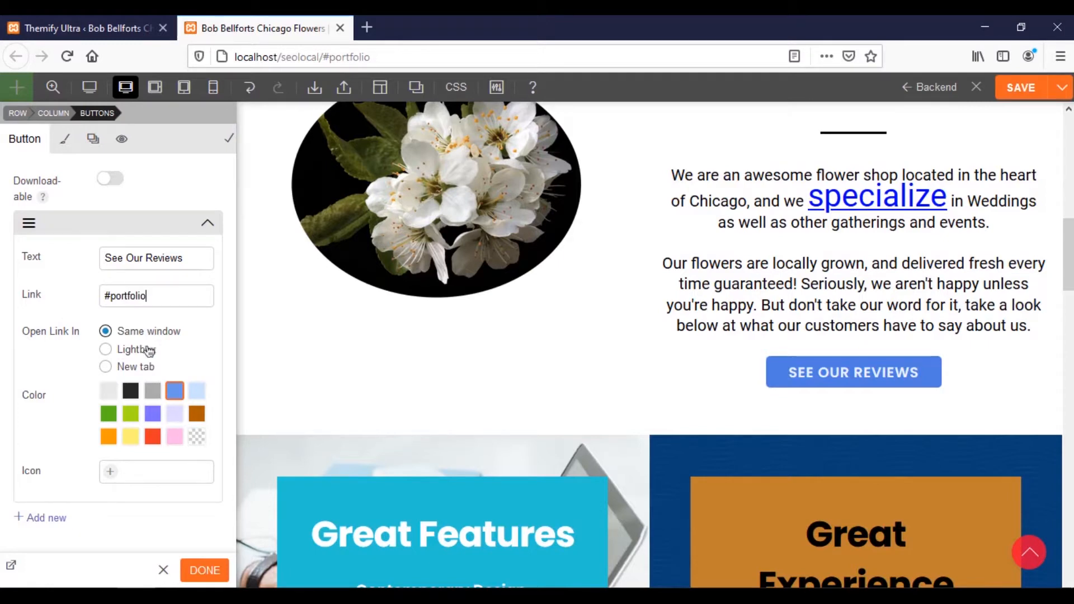
{"action": "scroll", "coordinate": [131, 392], "scroll_direction": "down", "scroll_amount": 2}
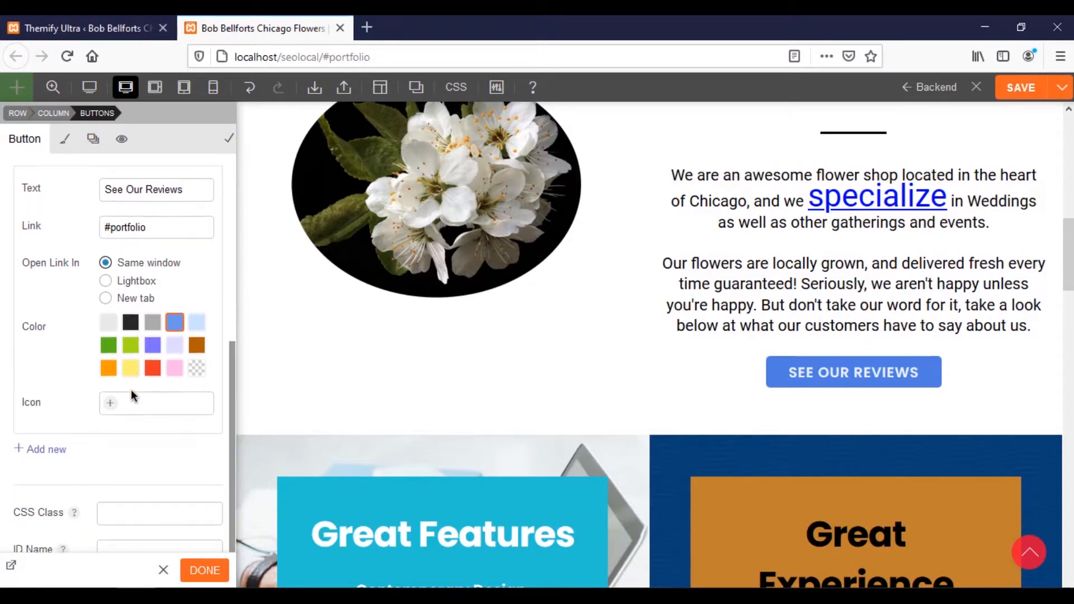
{"action": "left_click", "coordinate": [205, 570]}
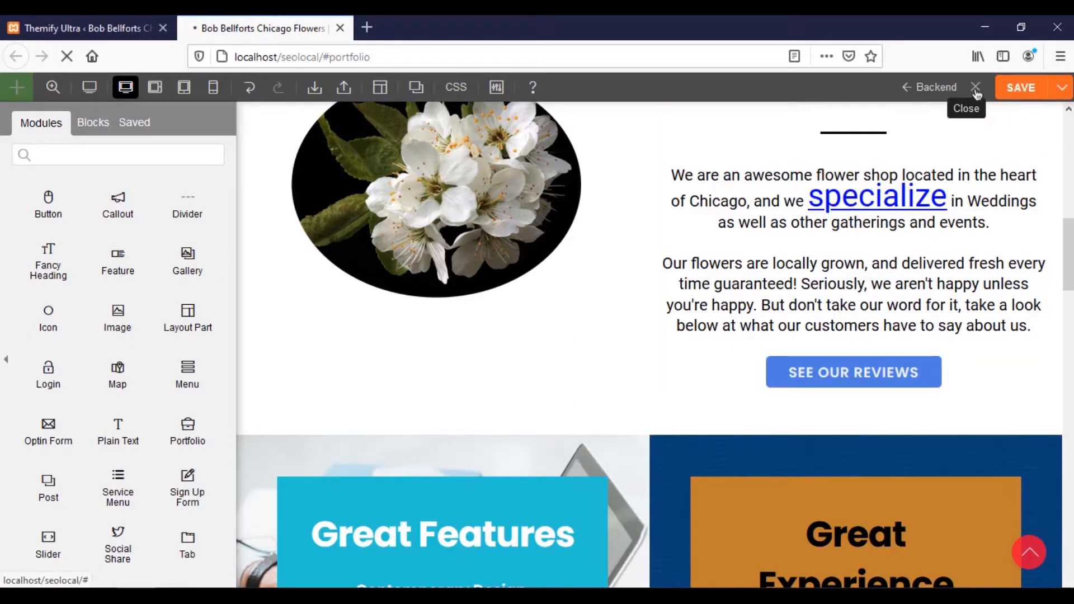
Test the See Our Reviews button on the live homepage and check which section it leads to
{"action": "scroll", "coordinate": [598, 362], "scroll_direction": "down", "scroll_amount": 15}
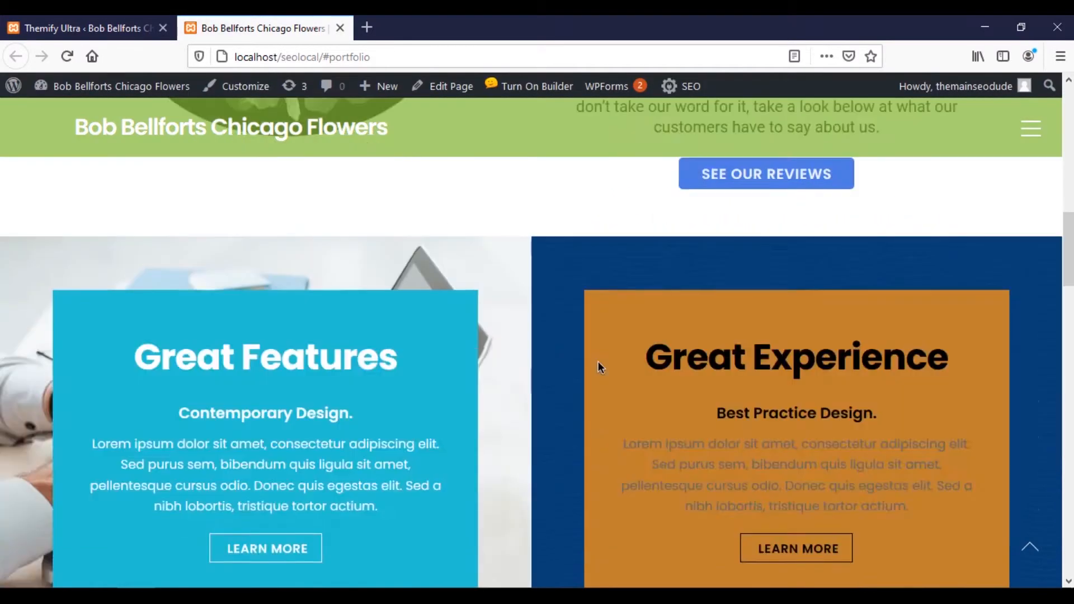
{"action": "scroll", "coordinate": [592, 365], "scroll_direction": "up", "scroll_amount": 15}
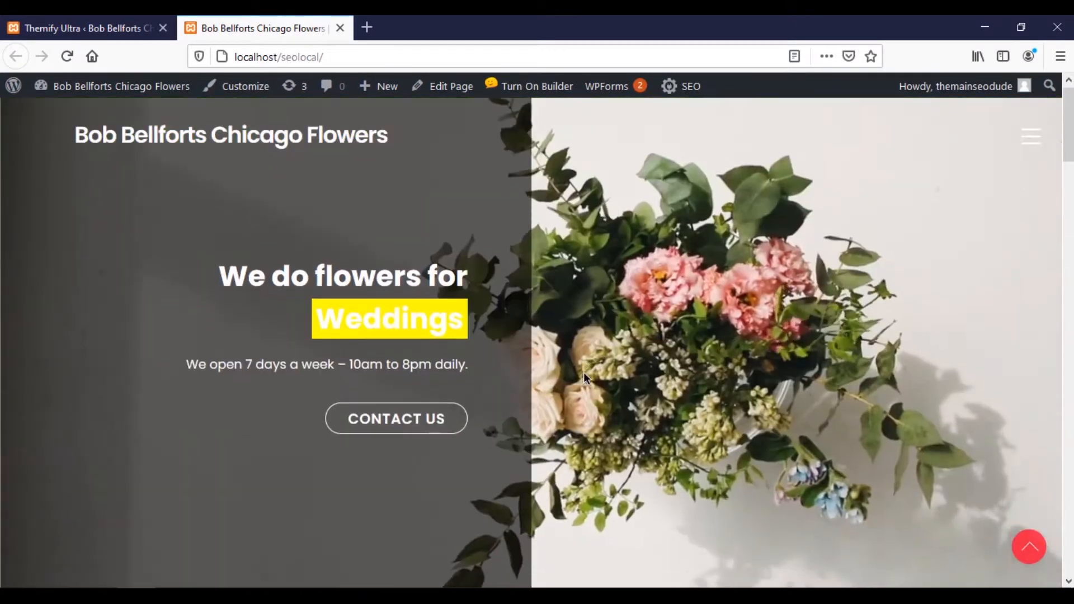
{"action": "scroll", "coordinate": [583, 372], "scroll_direction": "down", "scroll_amount": 5}
{"action": "left_click", "coordinate": [724, 416]}
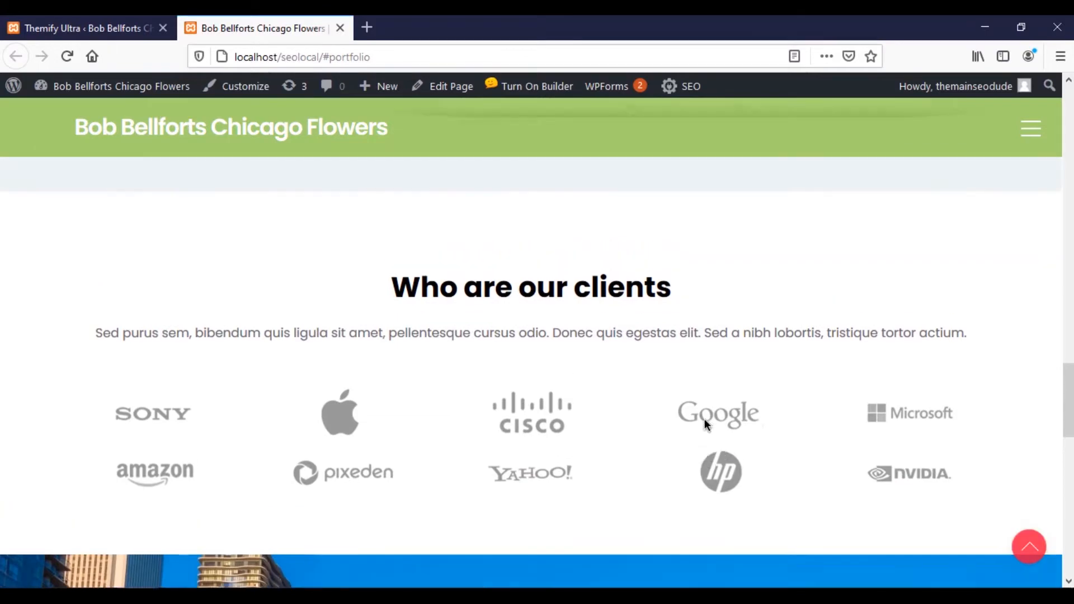
{"action": "scroll", "coordinate": [703, 418], "scroll_direction": "up", "scroll_amount": 10}
{"action": "scroll", "coordinate": [659, 428], "scroll_direction": "down", "scroll_amount": 10}
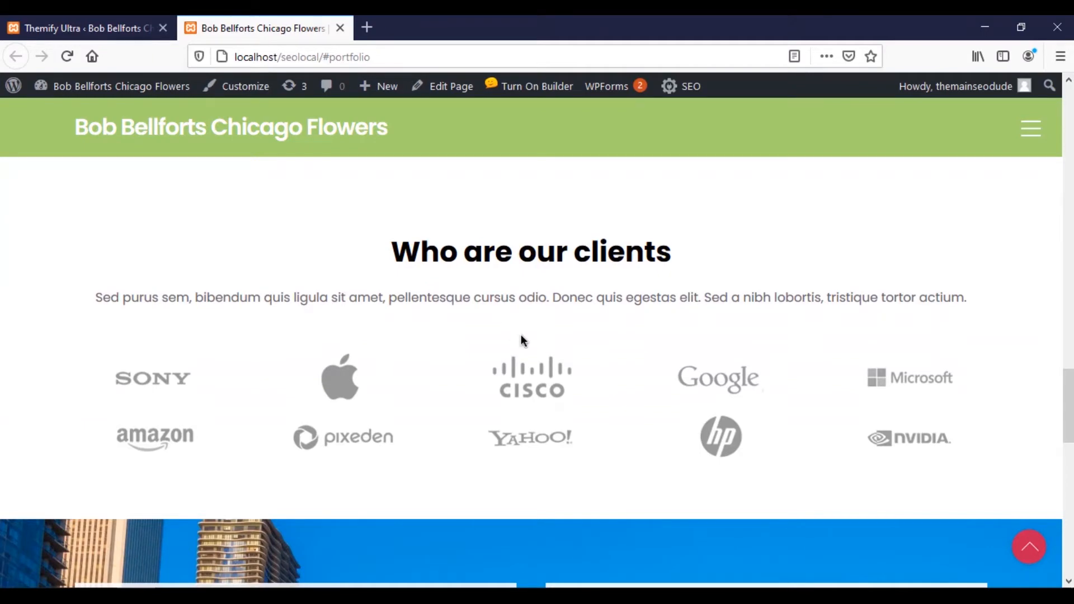
{"action": "scroll", "coordinate": [523, 337], "scroll_direction": "up", "scroll_amount": 10}
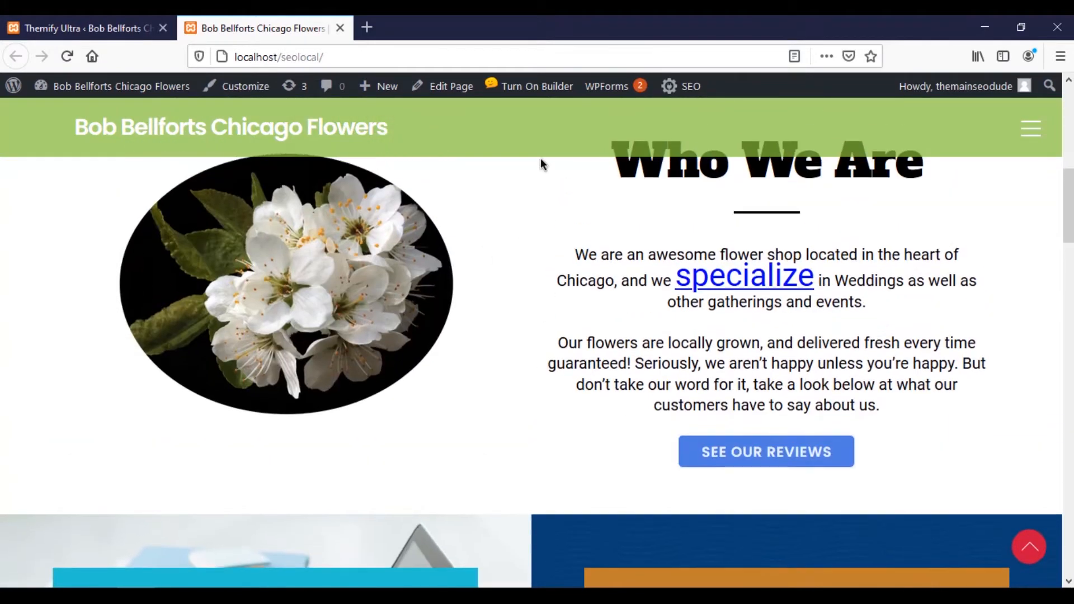
Turn on the Builder for the homepage and inspect the row anchor of the client logos row
{"action": "left_click", "coordinate": [532, 86]}
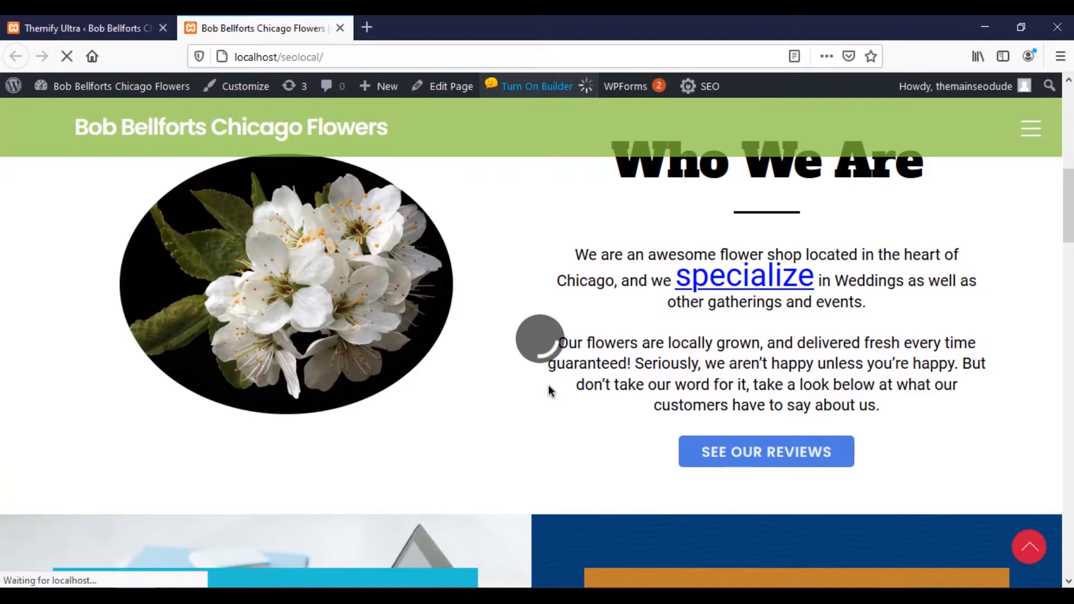
{"action": "scroll", "coordinate": [550, 395], "scroll_direction": "down", "scroll_amount": 15}
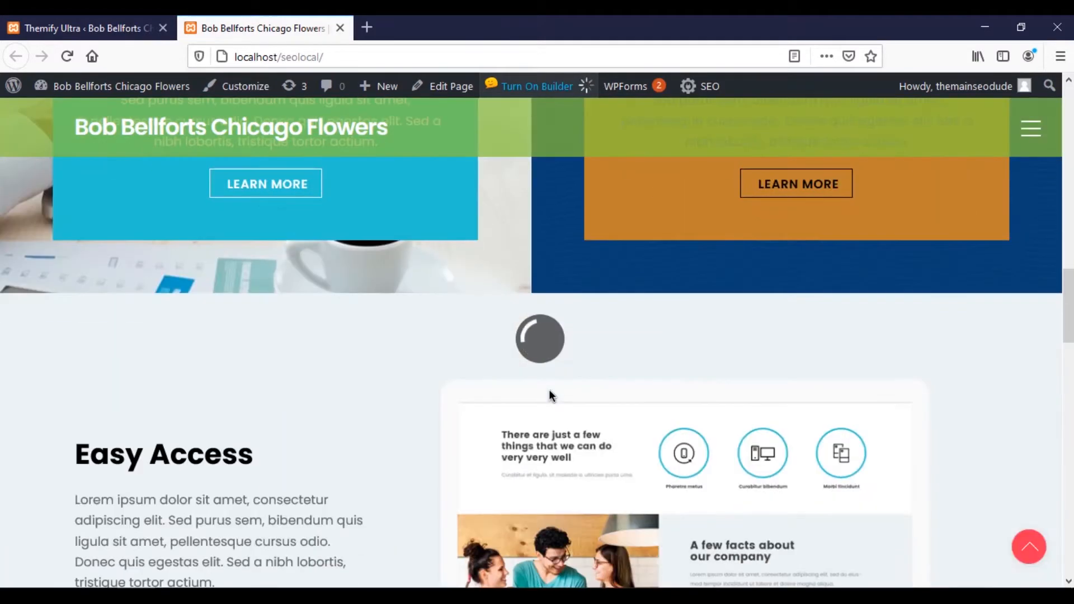
{"action": "scroll", "coordinate": [553, 399], "scroll_direction": "down", "scroll_amount": 3}
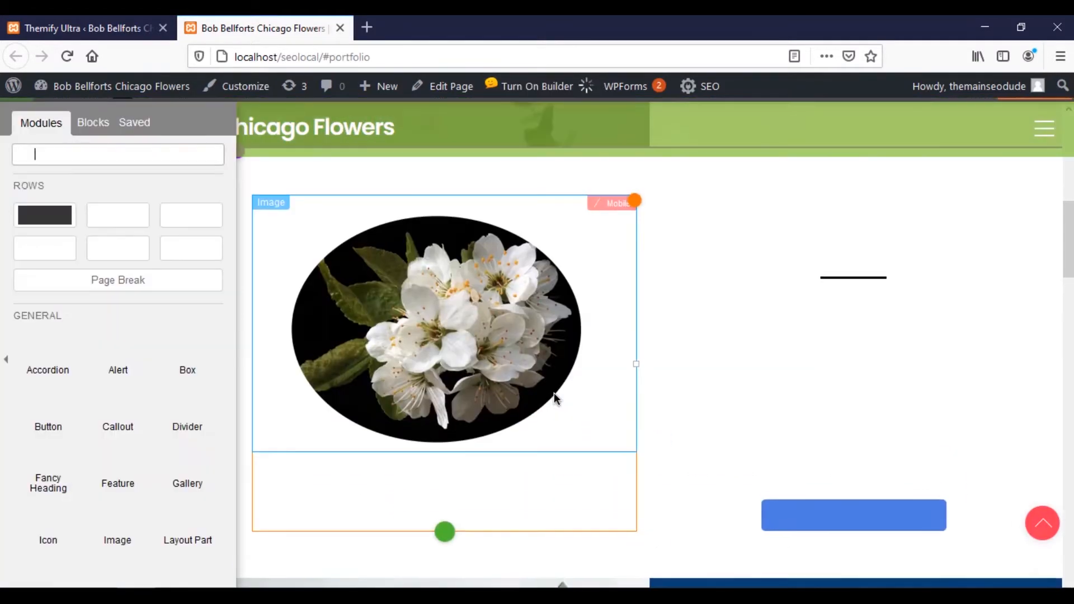
{"action": "scroll", "coordinate": [555, 399], "scroll_direction": "down", "scroll_amount": 5}
{"action": "scroll", "coordinate": [555, 398], "scroll_direction": "down", "scroll_amount": 10}
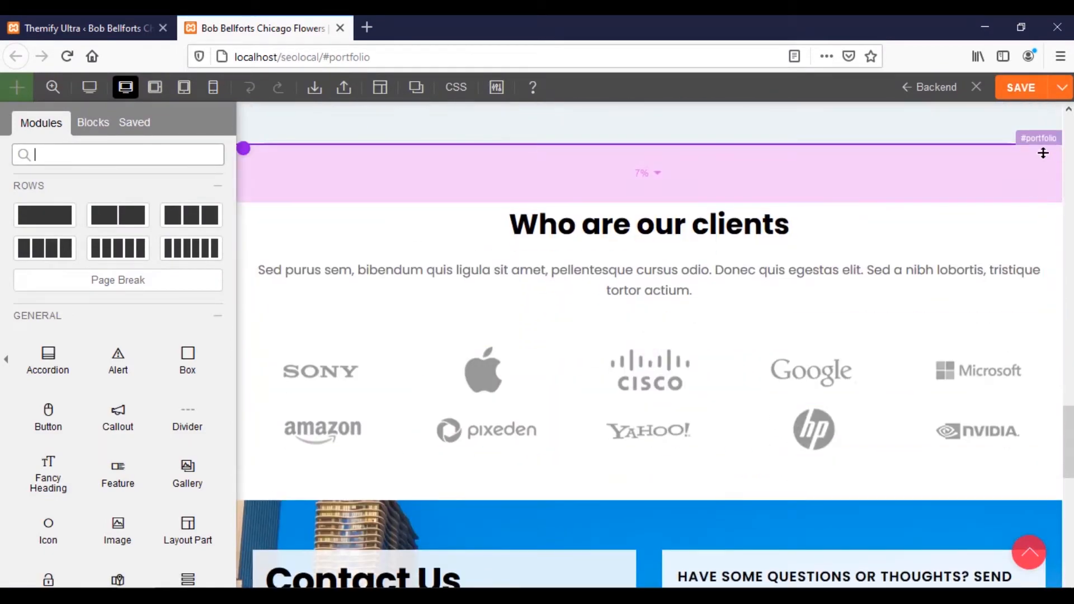
{"action": "mouse_move", "coordinate": [277, 161]}
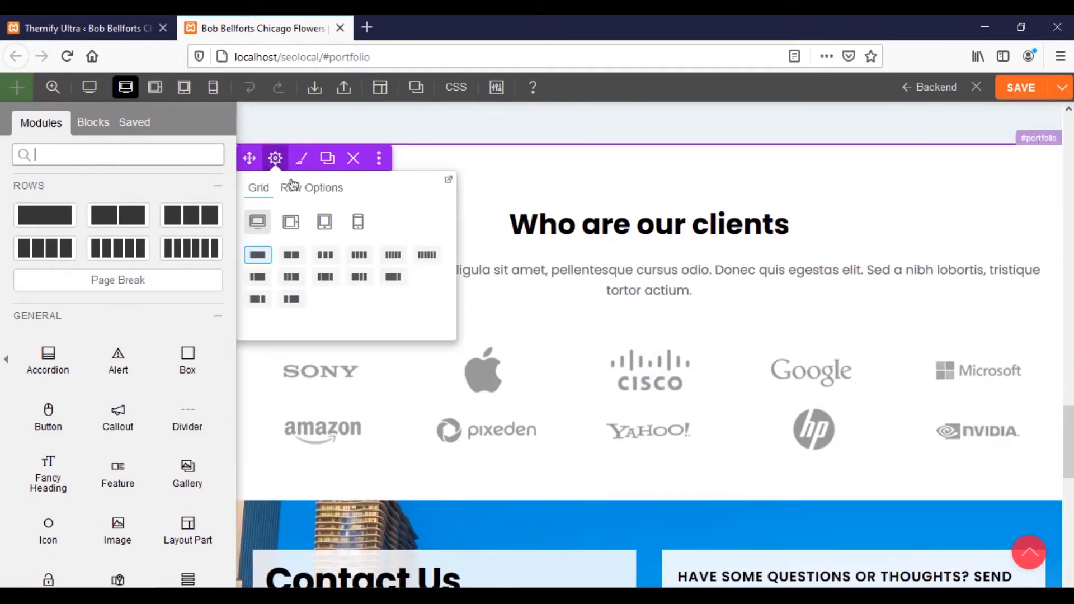
{"action": "left_click", "coordinate": [292, 185]}
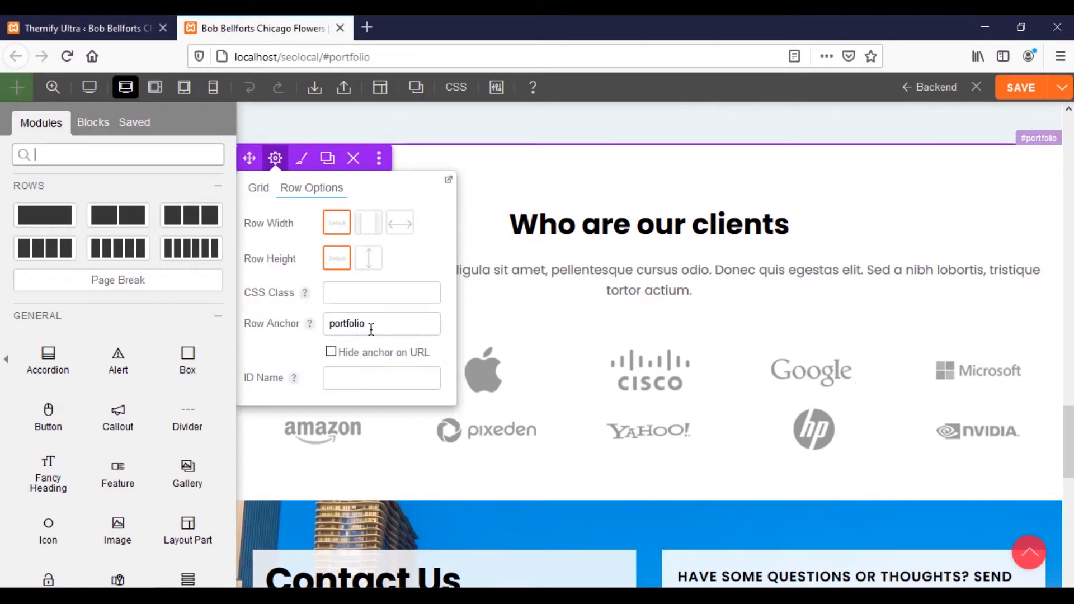
{"action": "scroll", "coordinate": [655, 127], "scroll_direction": "down", "scroll_amount": 15}
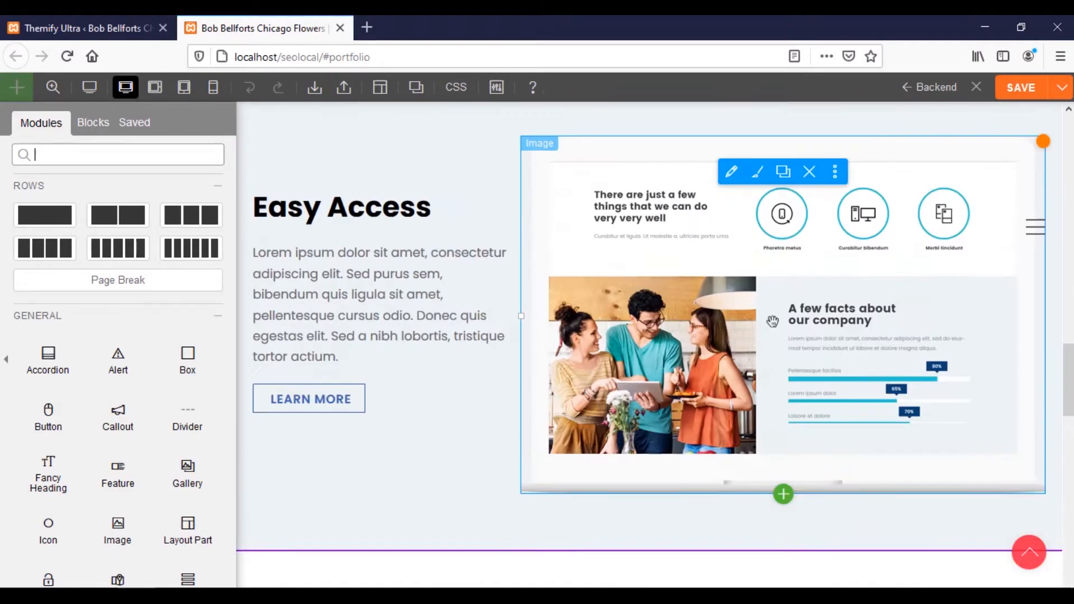
{"action": "scroll", "coordinate": [753, 368], "scroll_direction": "up", "scroll_amount": 3}
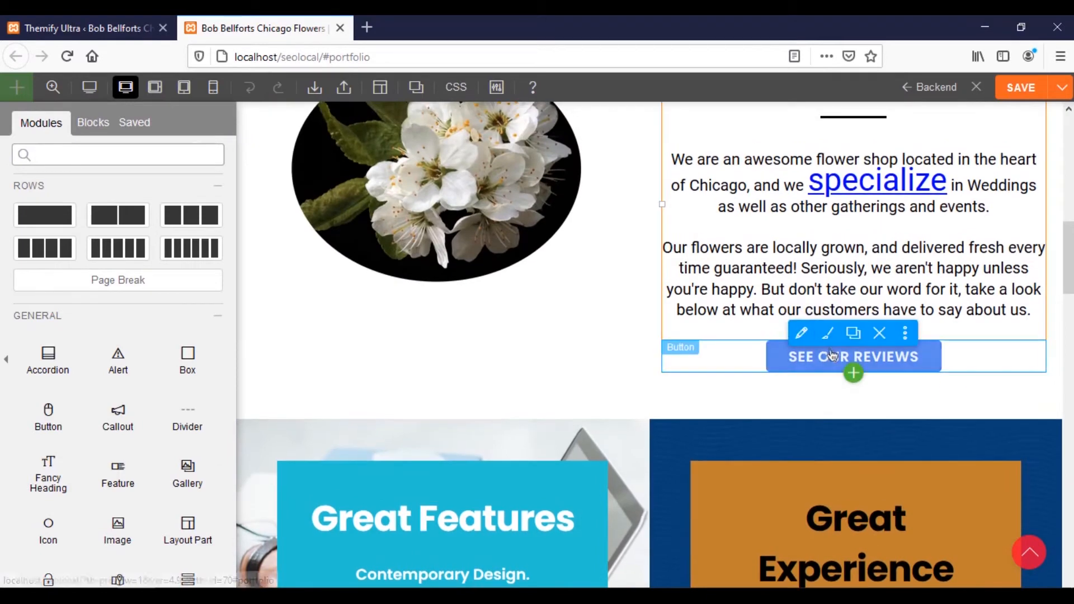
{"action": "left_click", "coordinate": [804, 333]}
{"action": "scroll", "coordinate": [217, 312], "scroll_direction": "down", "scroll_amount": 4}
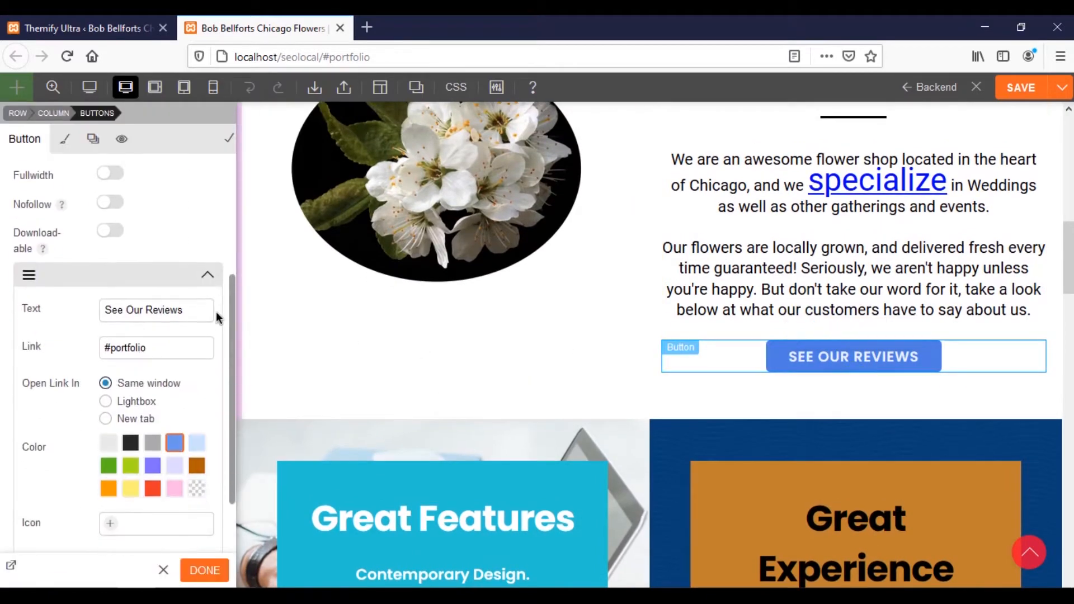
{"action": "triple_click", "coordinate": [120, 347]}
{"action": "key", "text": "ctrl+c"}
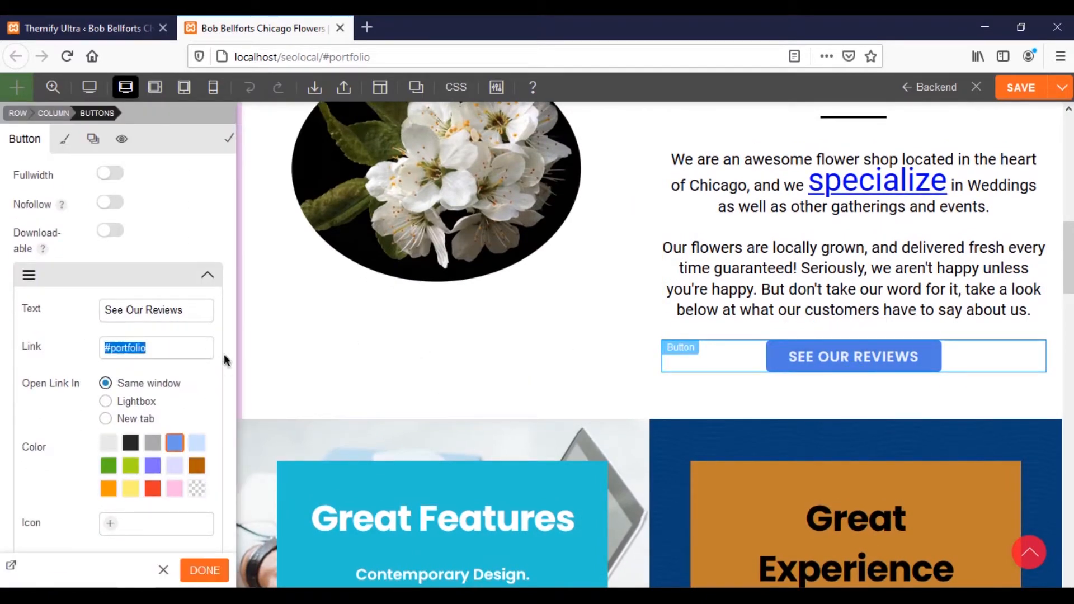
{"action": "key", "text": "BackSpace"}
{"action": "type", "text": "https://google.com"}
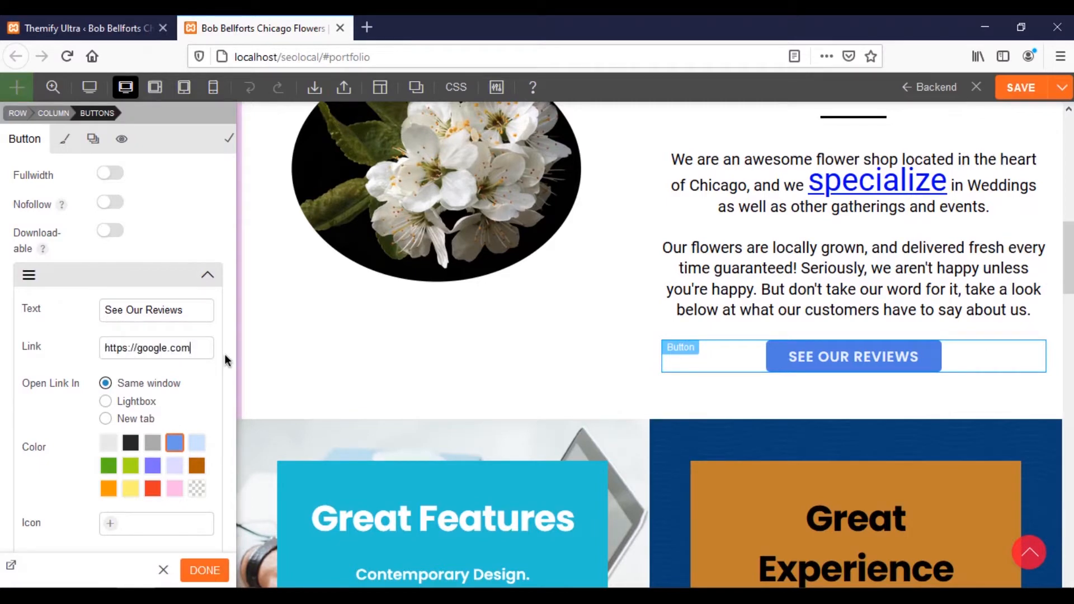
{"action": "key", "text": "BackSpace"}
{"action": "key", "text": "BackSpace"}
{"action": "key", "text": "BackSpace"}
{"action": "key", "text": "BackSpace"}
{"action": "key", "text": "BackSpace"}
{"action": "key", "text": "BackSpace"}
{"action": "key", "text": "BackSpace"}
{"action": "key", "text": "BackSpace"}
{"action": "key", "text": "BackSpace"}
{"action": "key", "text": "BackSpace"}
{"action": "key", "text": "BackSpace"}
{"action": "key", "text": "BackSpace"}
{"action": "key", "text": "BackSpace"}
{"action": "key", "text": "BackSpace"}
{"action": "key", "text": "BackSpace"}
{"action": "key", "text": "BackSpace"}
{"action": "key", "text": "BackSpace"}
{"action": "key", "text": "BackSpace"}
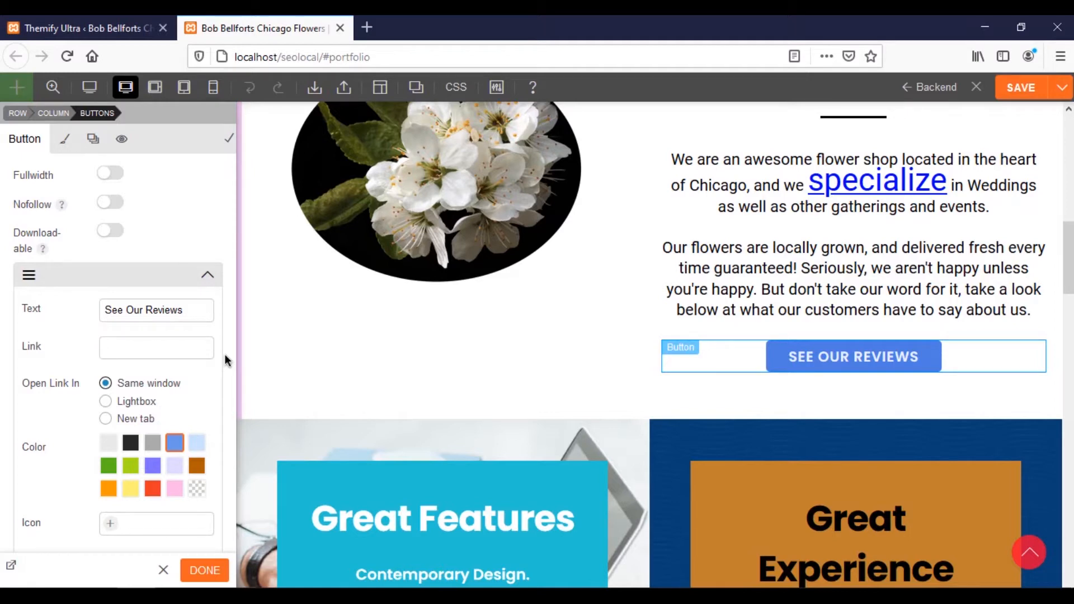
{"action": "key", "text": "ctrl+v"}
{"action": "left_click", "coordinate": [205, 571]}
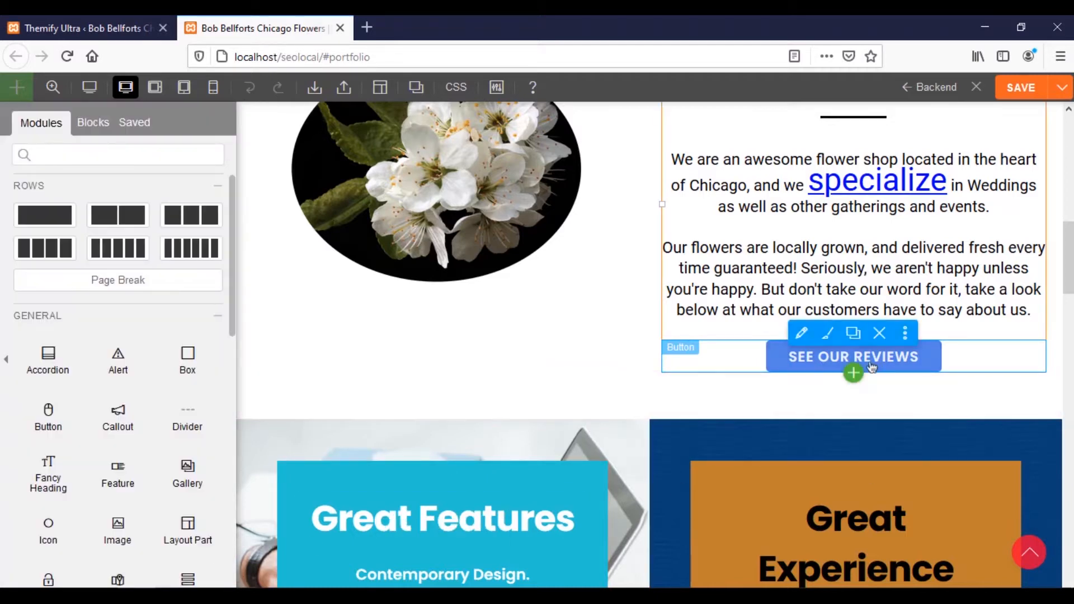
Change the heading above the client logos to "What people think about our work"
{"action": "scroll", "coordinate": [971, 450], "scroll_direction": "down", "scroll_amount": 20}
{"action": "scroll", "coordinate": [813, 370], "scroll_direction": "up", "scroll_amount": 3}
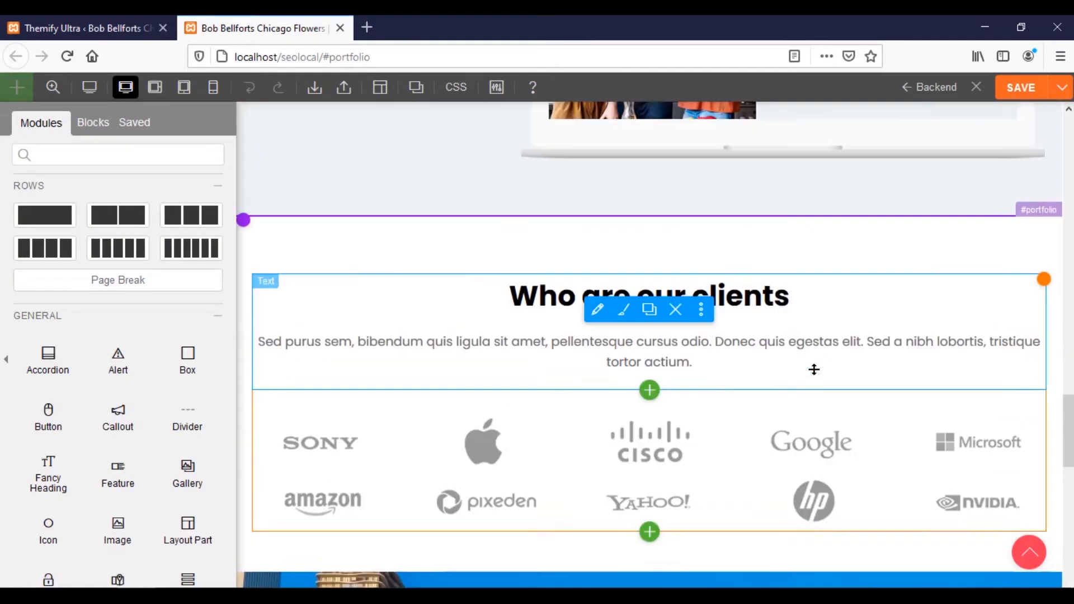
{"action": "scroll", "coordinate": [812, 368], "scroll_direction": "down", "scroll_amount": 1}
{"action": "left_click", "coordinate": [605, 242]}
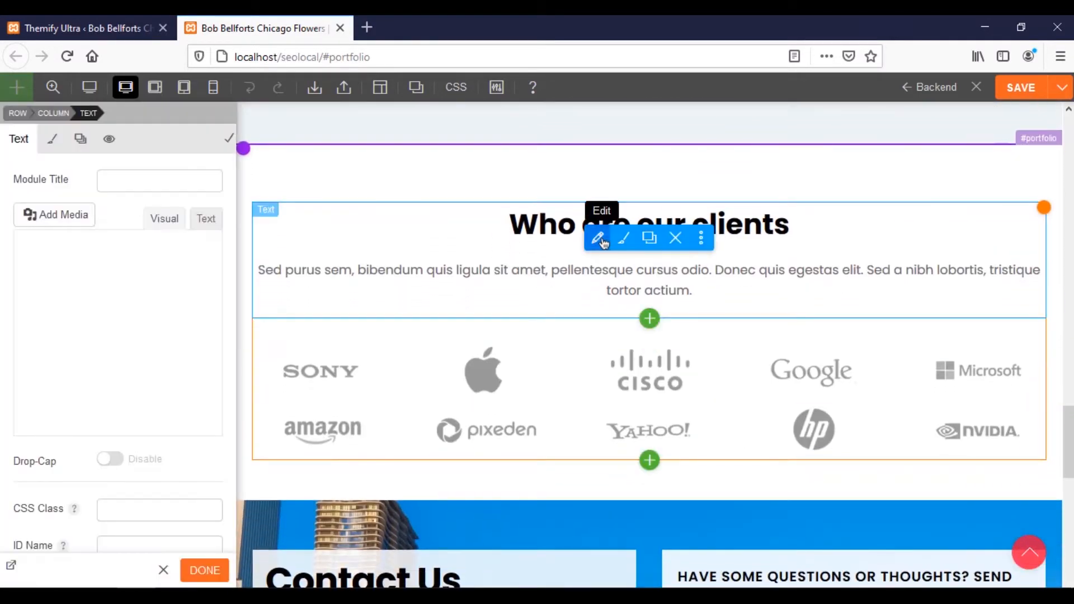
{"action": "left_click", "coordinate": [118, 312]}
{"action": "left_click_drag", "start_coordinate": [175, 310], "coordinate": [62, 310]}
{"action": "left_click", "coordinate": [50, 309]}
{"action": "left_click_drag", "start_coordinate": [172, 309], "coordinate": [42, 314]}
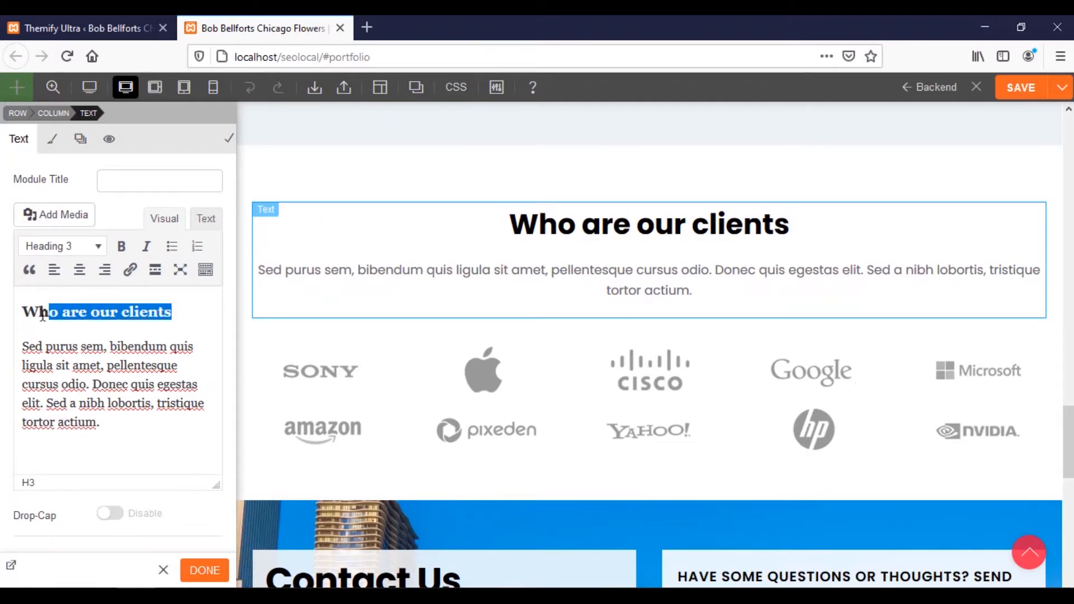
{"action": "key", "text": "BackSpace"}
{"action": "type", "text": "hat people think about our"}
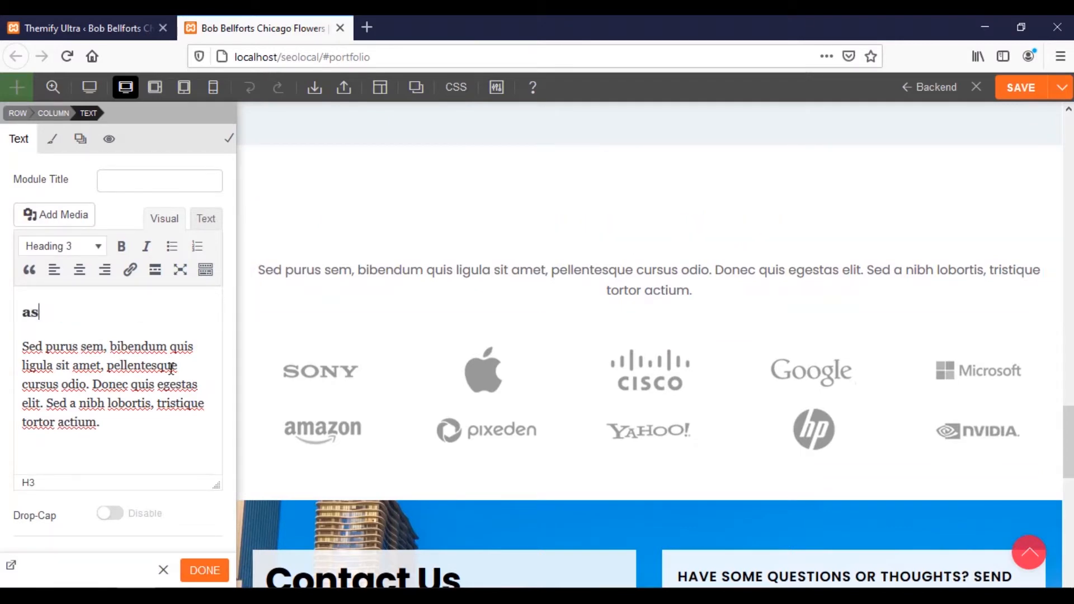
{"action": "type", "text": " work"}
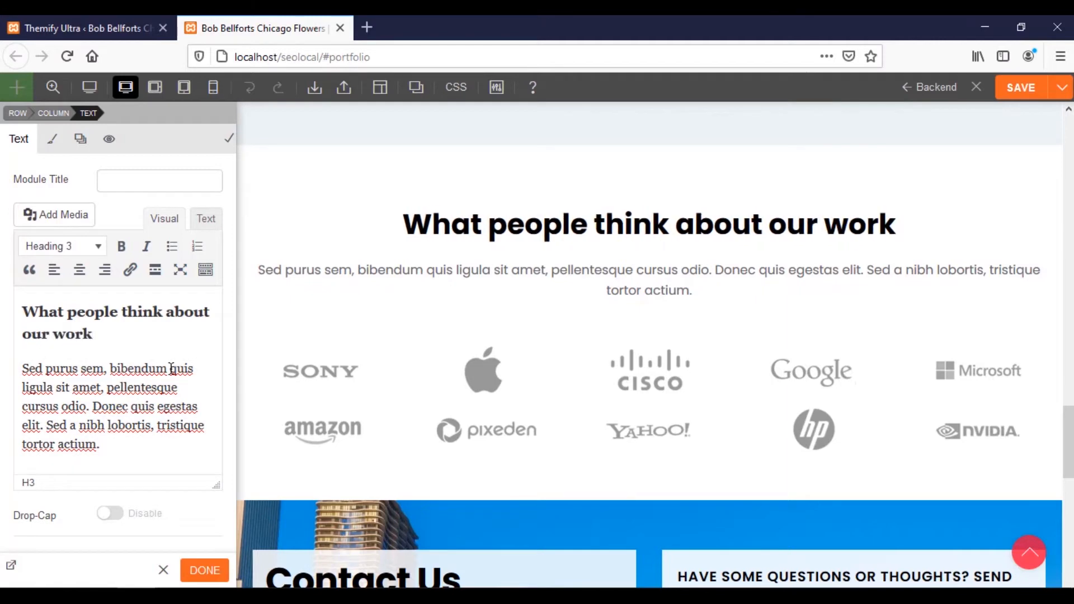
Replace the placeholder paragraph under the heading with "Our customers can't seem to get enough of how hard we work to make them happy."
{"action": "left_click_drag", "start_coordinate": [147, 442], "coordinate": [23, 368]}
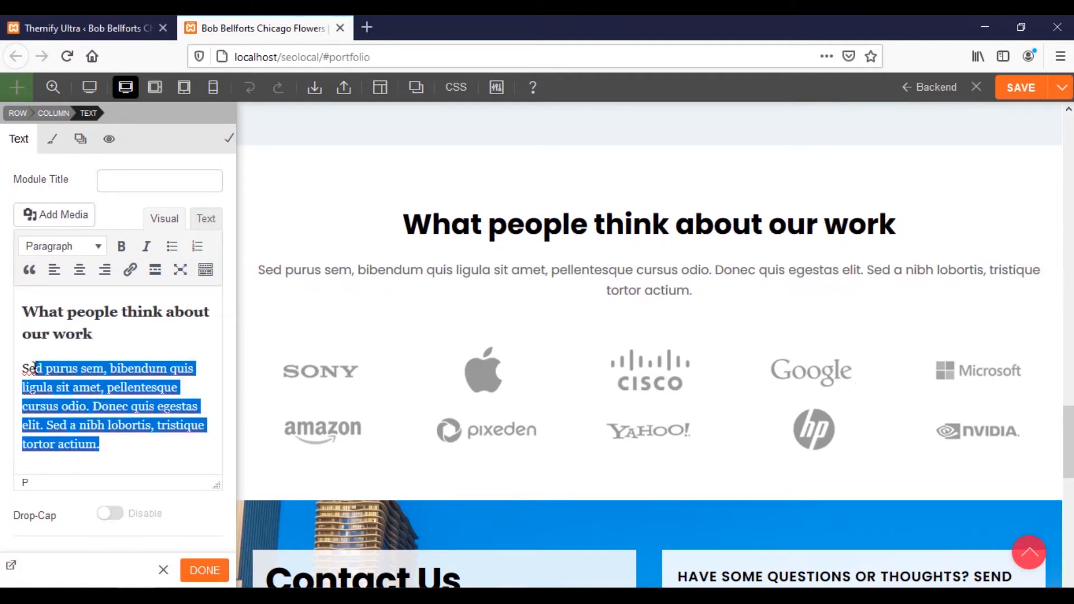
{"action": "type", "text": "Our customers can't seem to get enough of how hard we work to make them happy."}
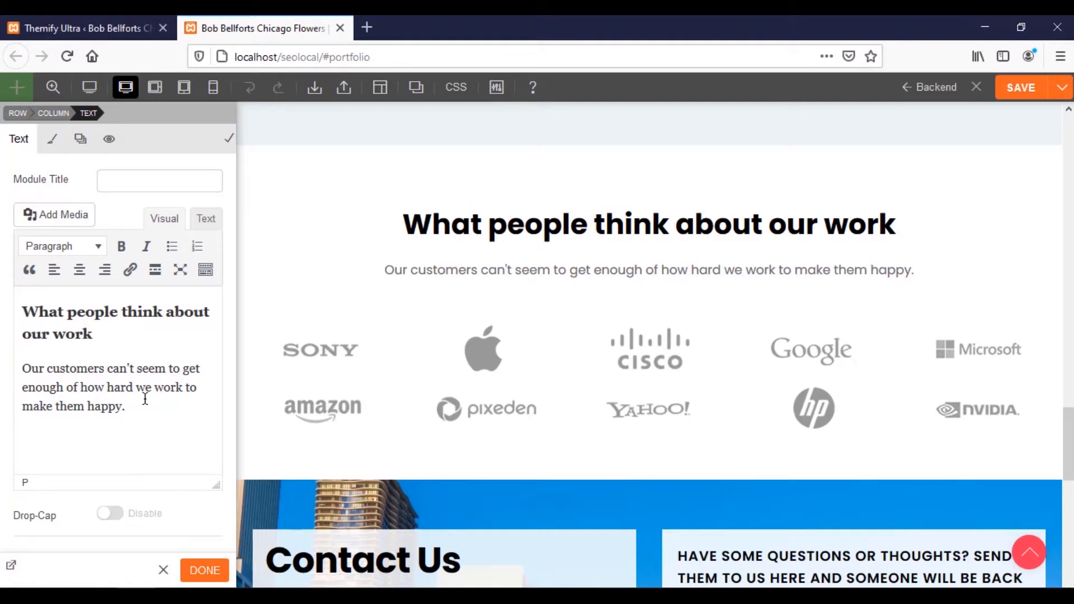
Append "But don't take our word for it, see what people are saying about us below:" to the paragraph and apply the text settings
{"action": "type", "text": "But don't take our word for it, see what people are saying about us below"}
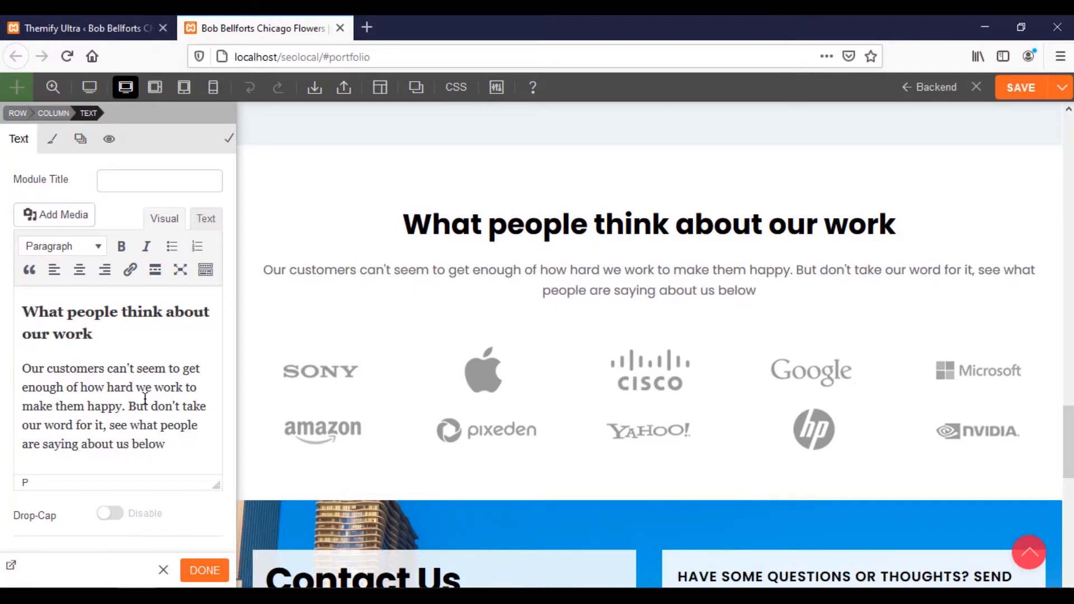
{"action": "type", "text": ":"}
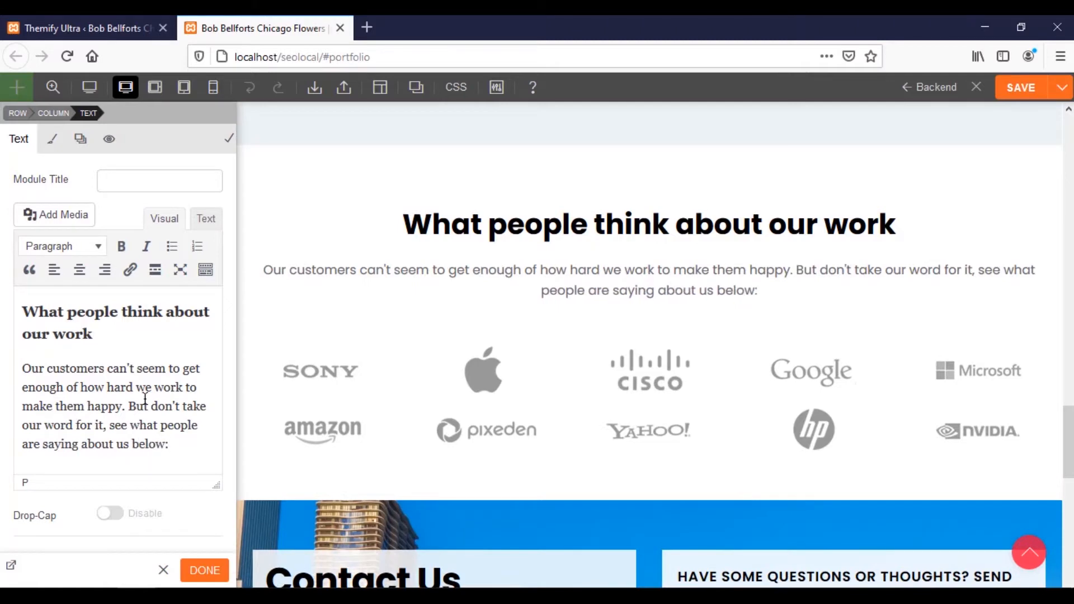
{"action": "left_click", "coordinate": [205, 572]}
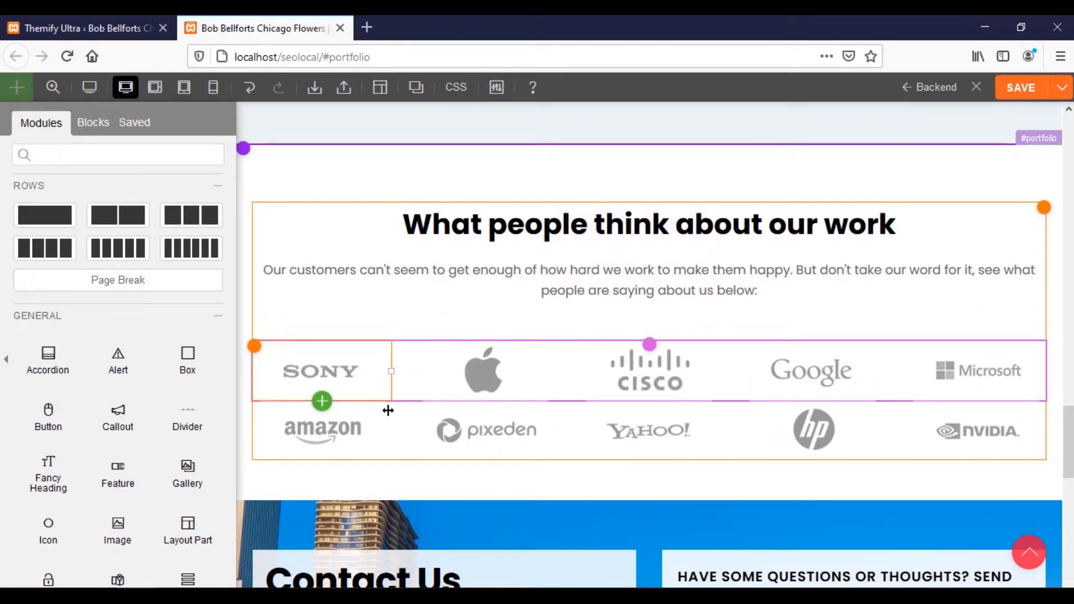
Delete both sub rows of client logos below the "What people think about our work" text
{"action": "mouse_move", "coordinate": [260, 355]}
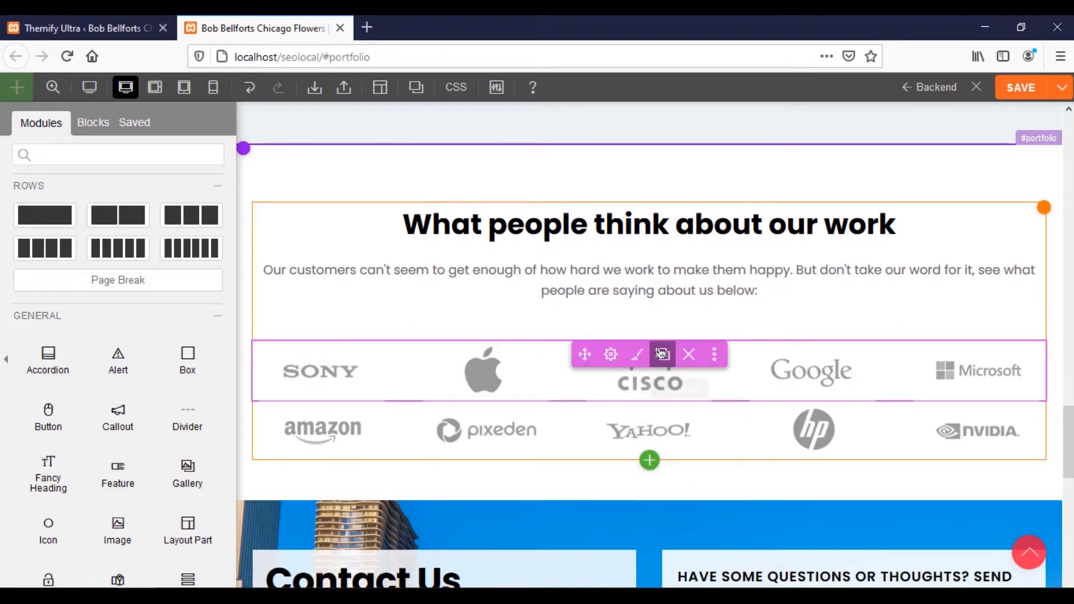
{"action": "mouse_move", "coordinate": [617, 356]}
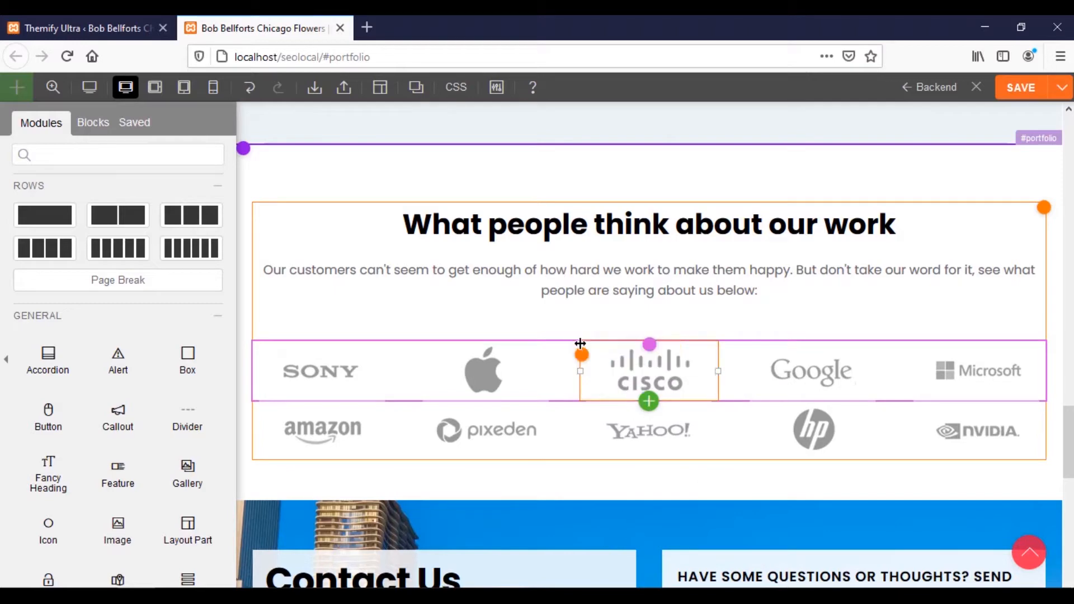
{"action": "mouse_move", "coordinate": [643, 341]}
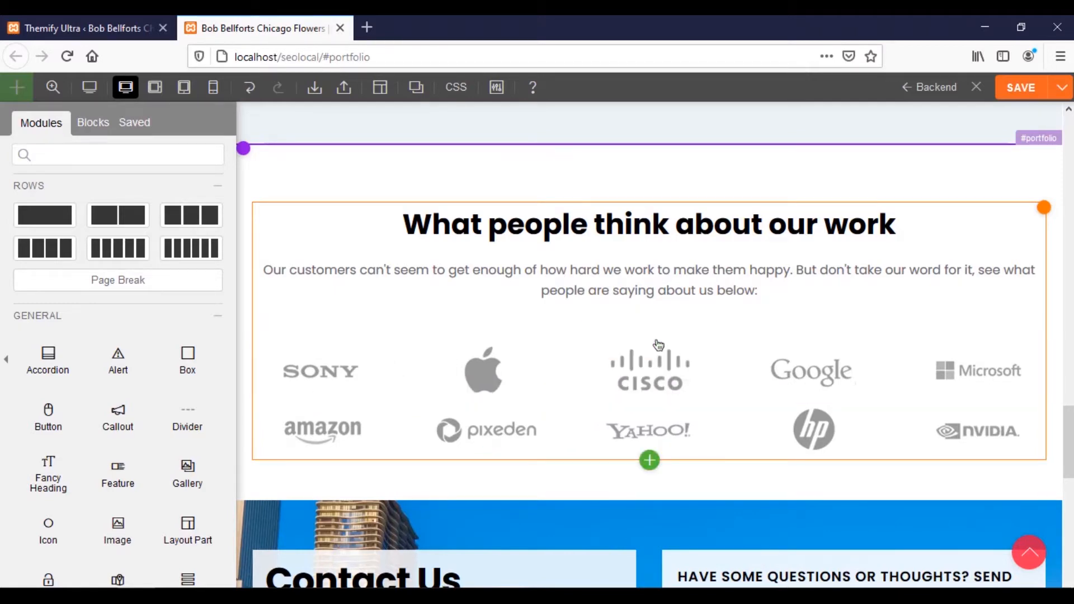
{"action": "left_click", "coordinate": [689, 354]}
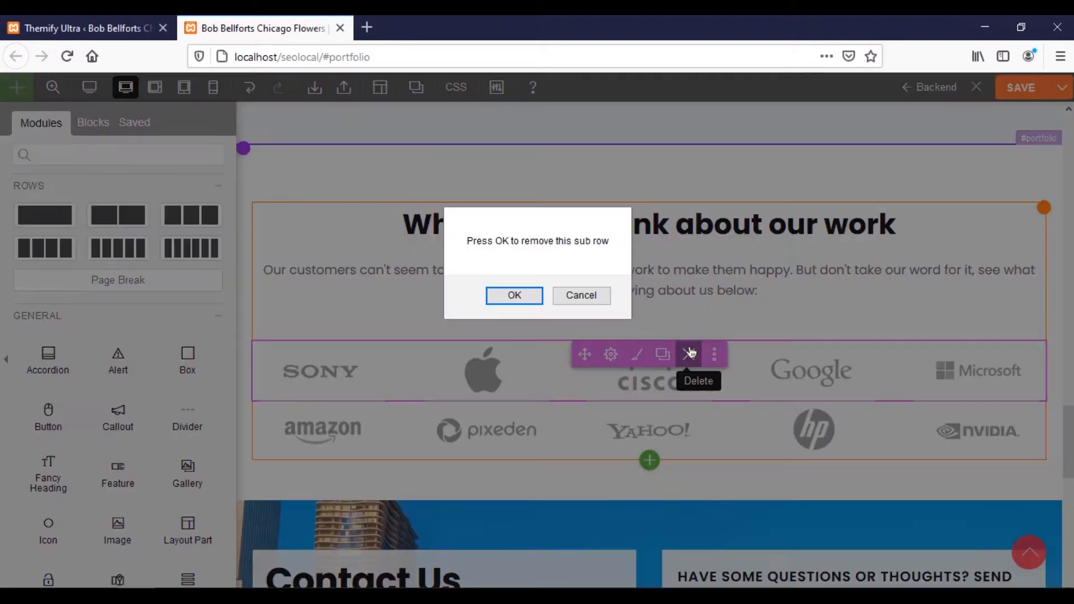
{"action": "left_click", "coordinate": [514, 295]}
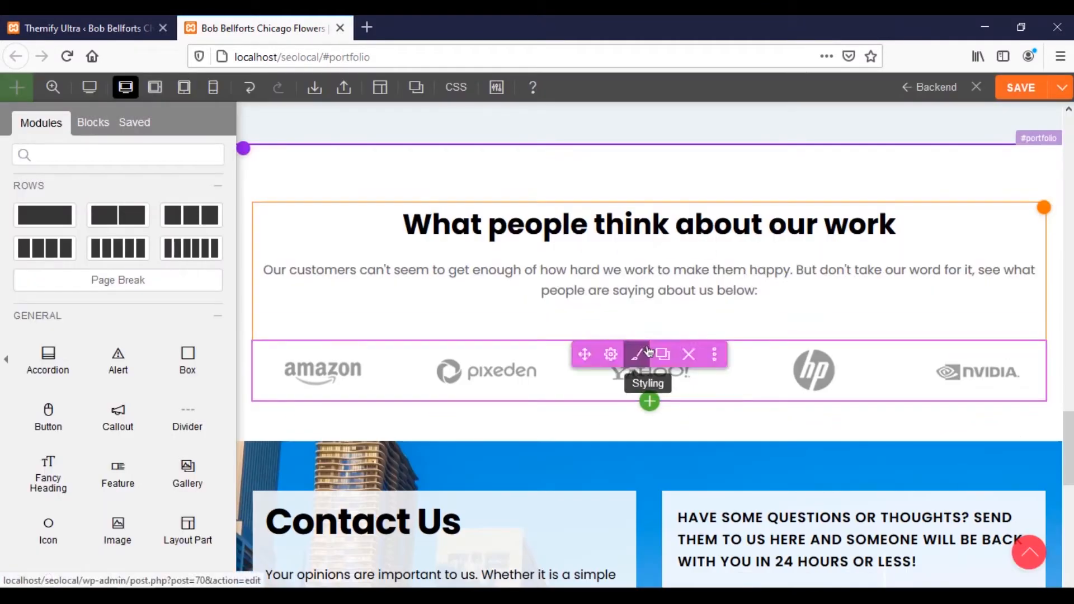
{"action": "left_click", "coordinate": [689, 354]}
{"action": "left_click", "coordinate": [531, 296]}
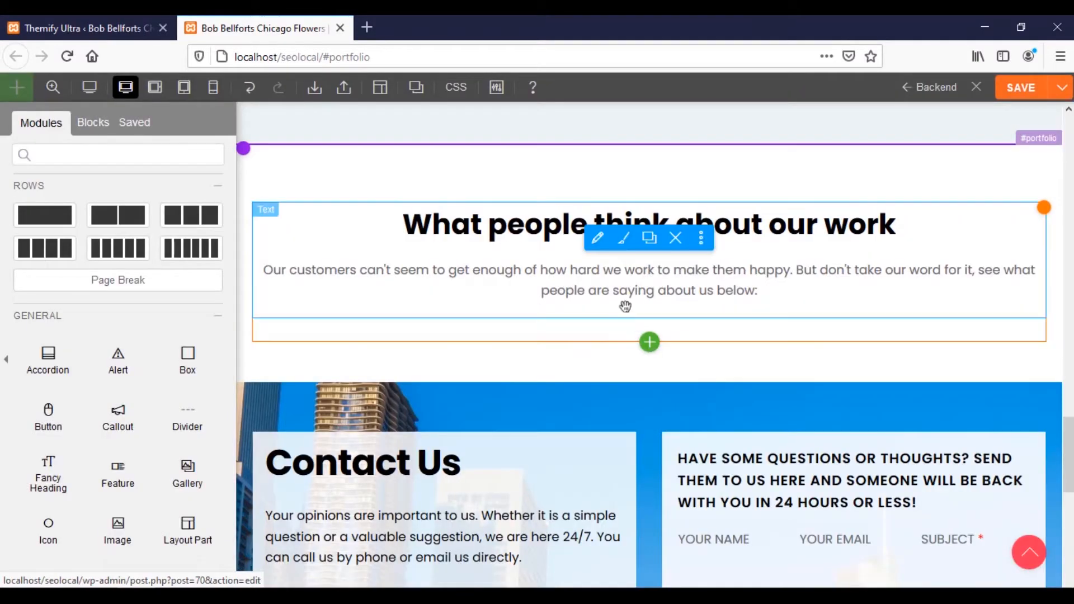
{"action": "left_click", "coordinate": [650, 340]}
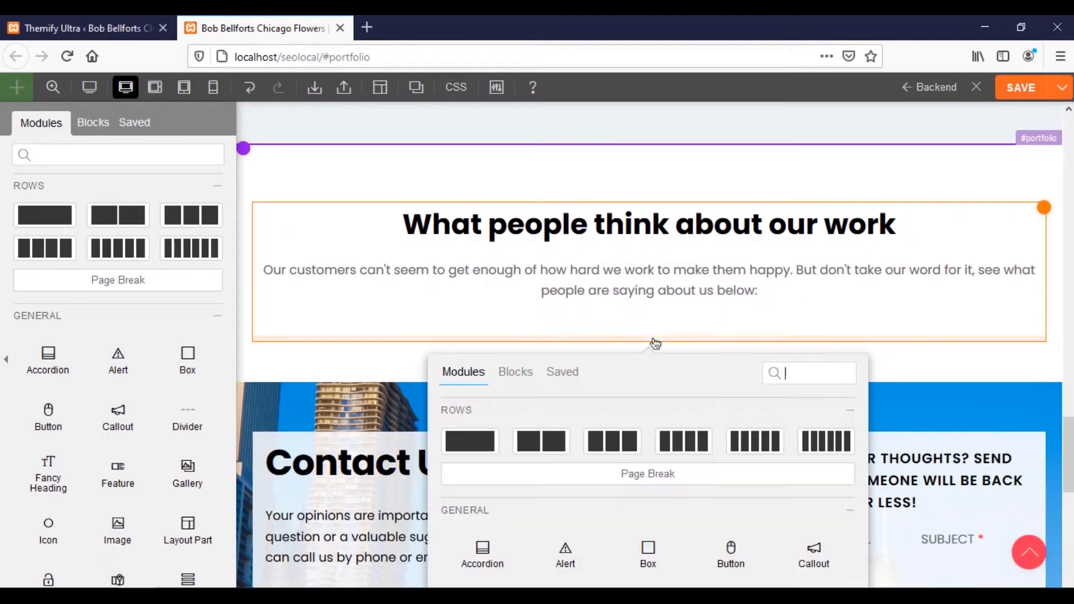
{"action": "left_click", "coordinate": [478, 442]}
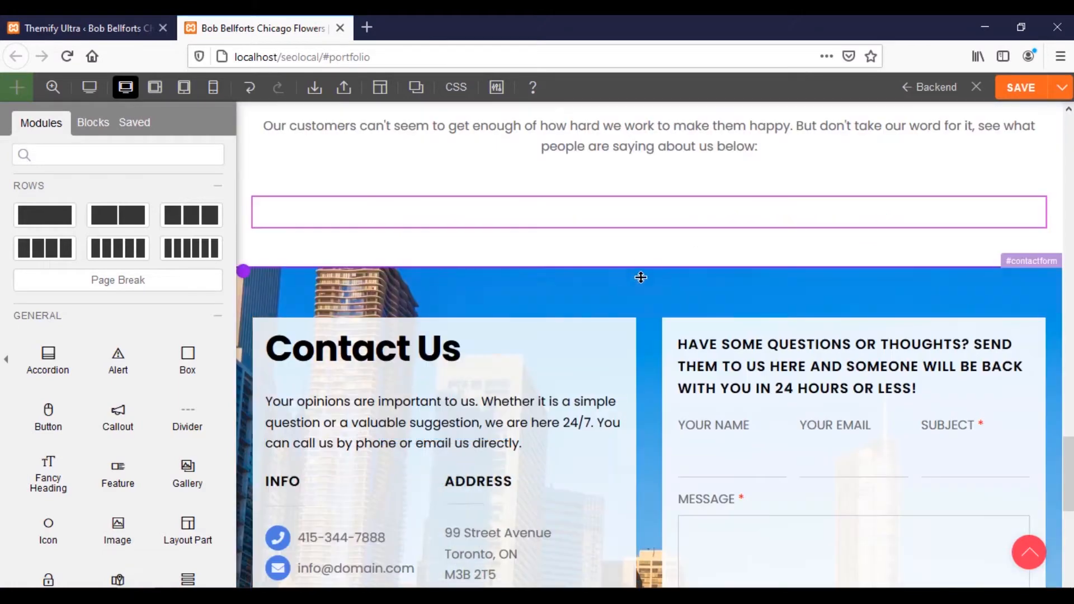
{"action": "scroll", "coordinate": [626, 252], "scroll_direction": "up", "scroll_amount": 5}
{"action": "scroll", "coordinate": [603, 520], "scroll_direction": "down", "scroll_amount": 2}
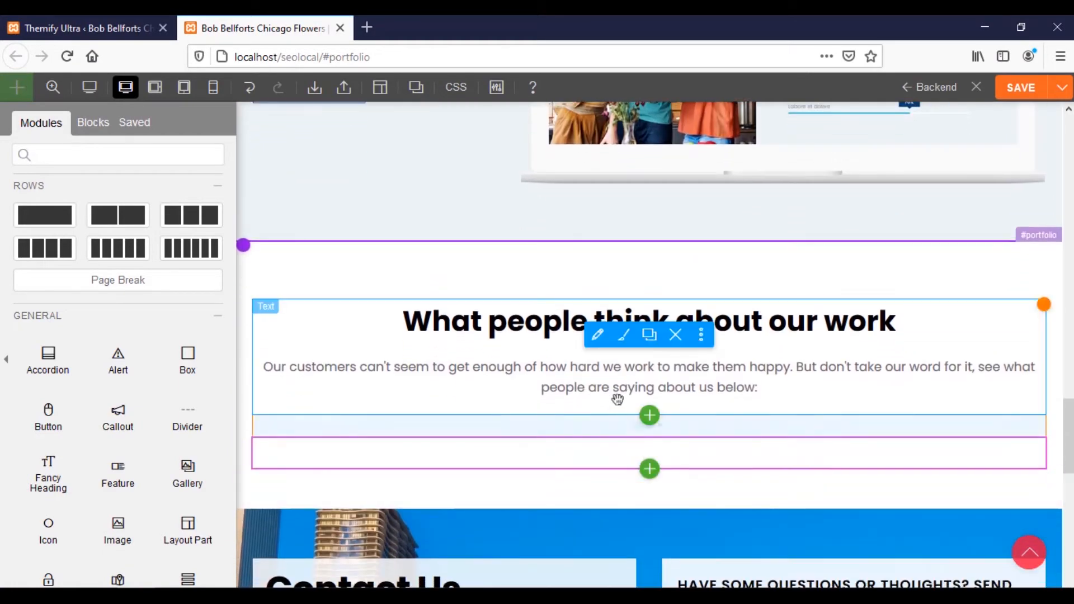
{"action": "mouse_move", "coordinate": [654, 452]}
{"action": "left_click", "coordinate": [689, 451]}
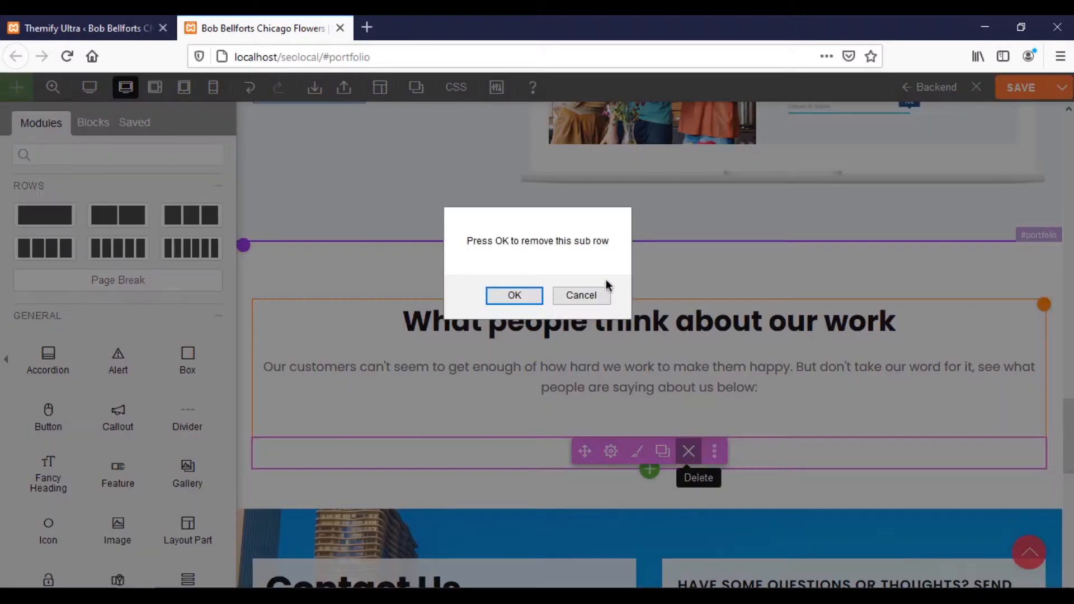
{"action": "left_click", "coordinate": [512, 296]}
Add a Testimonials module directly below the text in the #portfolio row
{"action": "scroll", "coordinate": [200, 413], "scroll_direction": "down", "scroll_amount": 5}
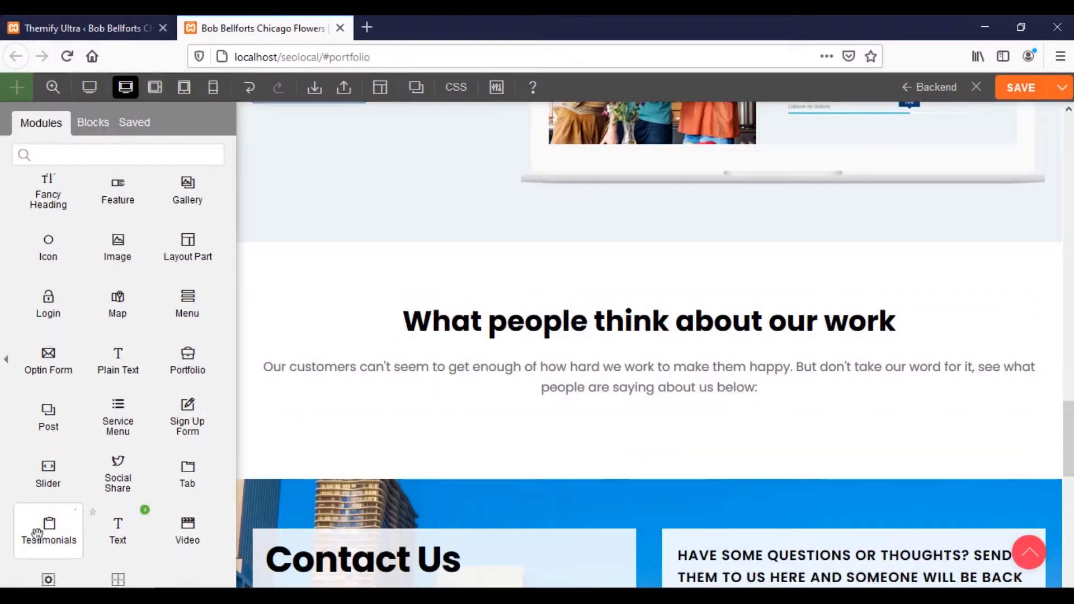
{"action": "left_click_drag", "start_coordinate": [46, 540], "coordinate": [594, 430]}
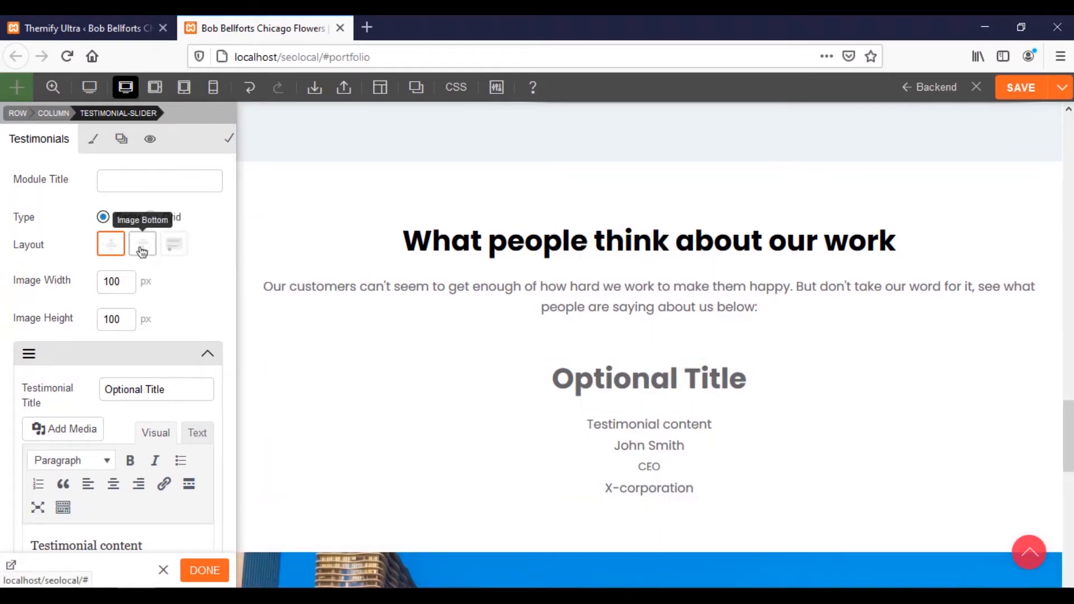
Try the Image Bubble layout and the Grid type for the testimonials, restoring the original layout and the Slider type
{"action": "left_click", "coordinate": [175, 246]}
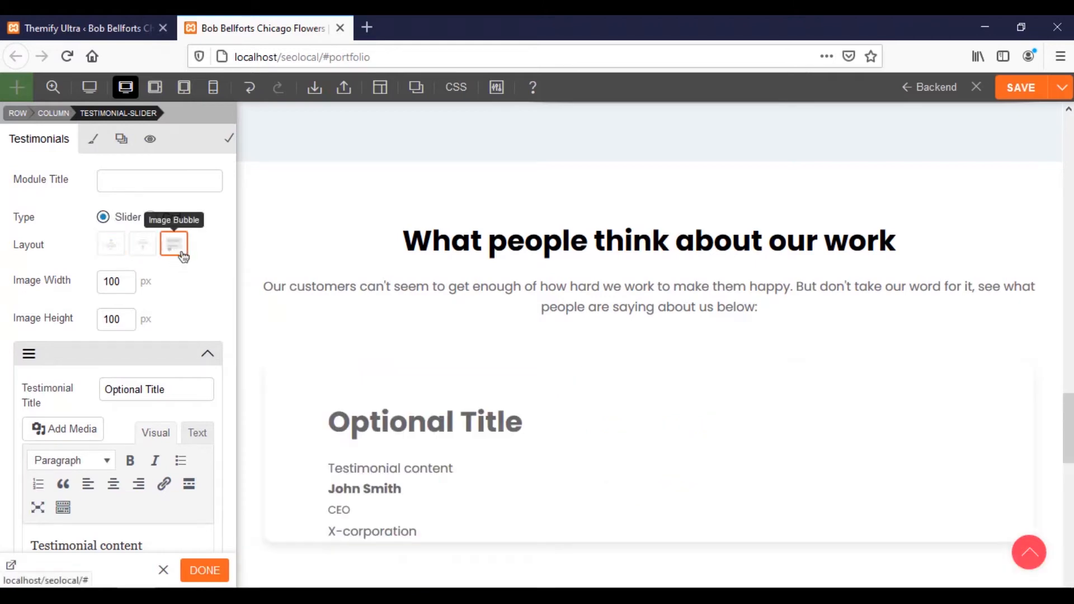
{"action": "left_click", "coordinate": [115, 253]}
{"action": "left_click", "coordinate": [150, 217]}
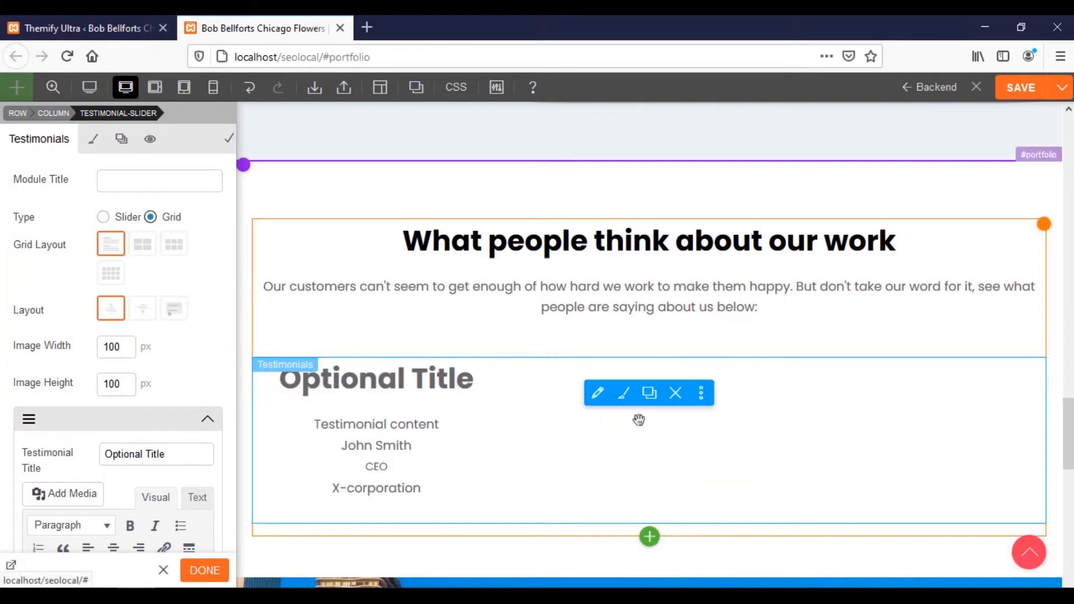
{"action": "left_click", "coordinate": [104, 217]}
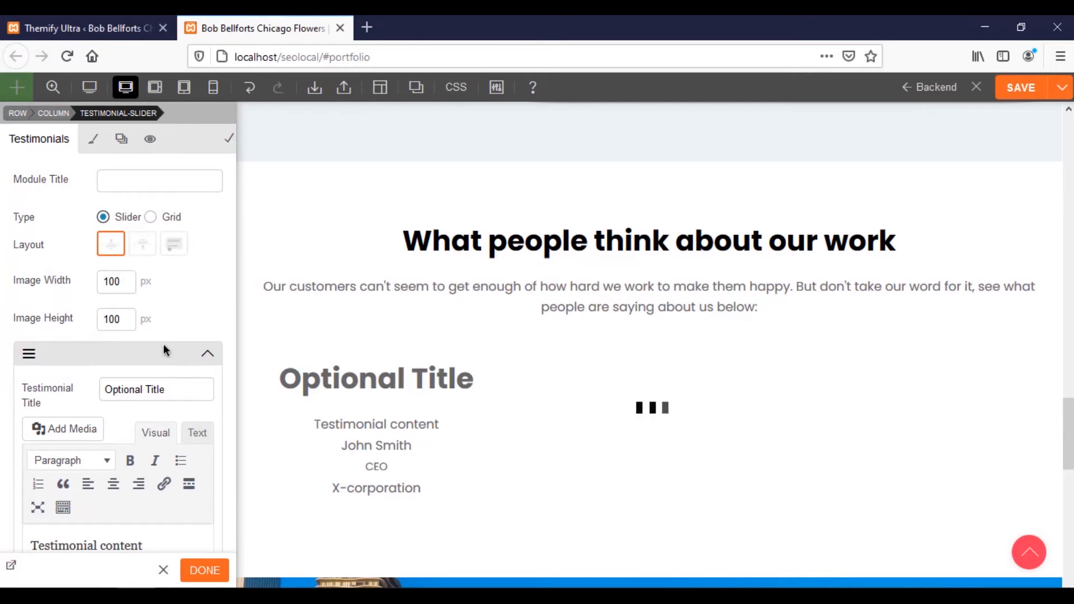
Examine the testimonial fields and slider options, and how the module sits on the page above the contact section
{"action": "scroll", "coordinate": [173, 354], "scroll_direction": "down", "scroll_amount": 2}
{"action": "scroll", "coordinate": [183, 425], "scroll_direction": "down", "scroll_amount": 6}
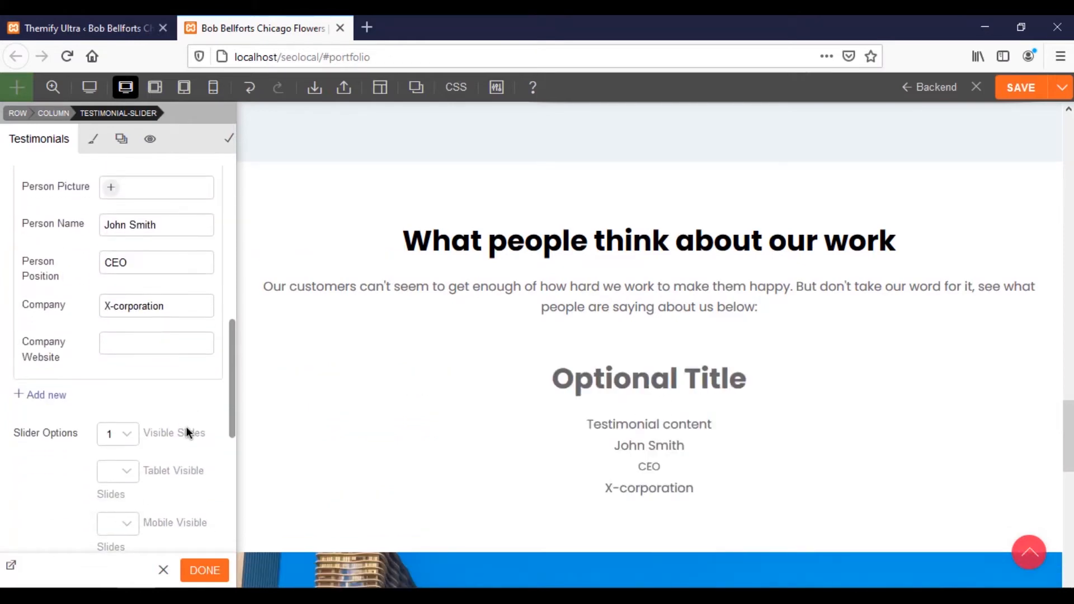
{"action": "scroll", "coordinate": [167, 465], "scroll_direction": "down", "scroll_amount": 5}
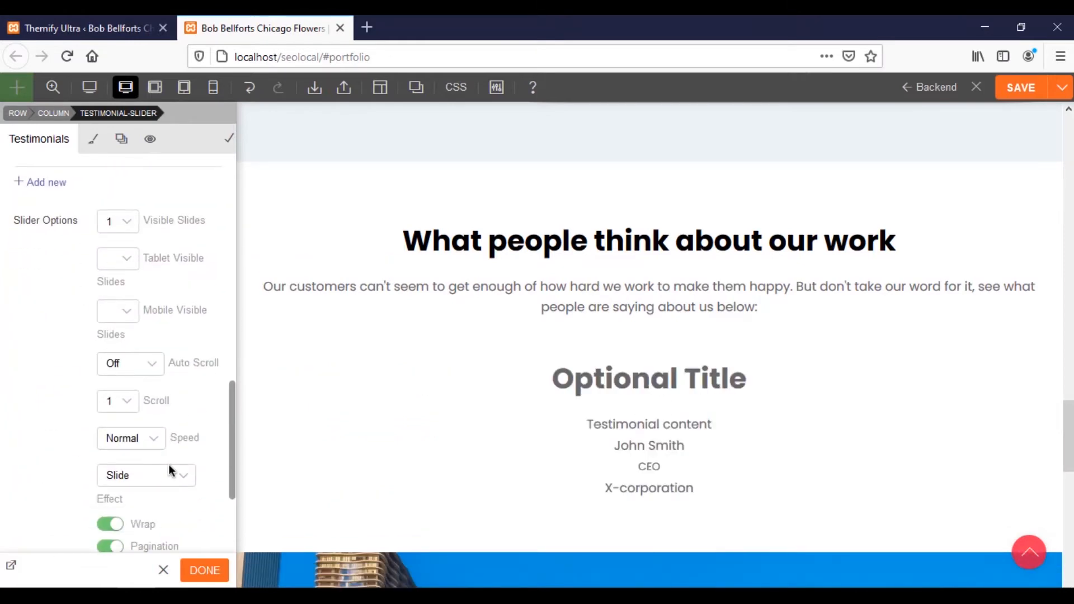
{"action": "scroll", "coordinate": [173, 464], "scroll_direction": "down", "scroll_amount": 4}
{"action": "scroll", "coordinate": [157, 309], "scroll_direction": "up", "scroll_amount": 5}
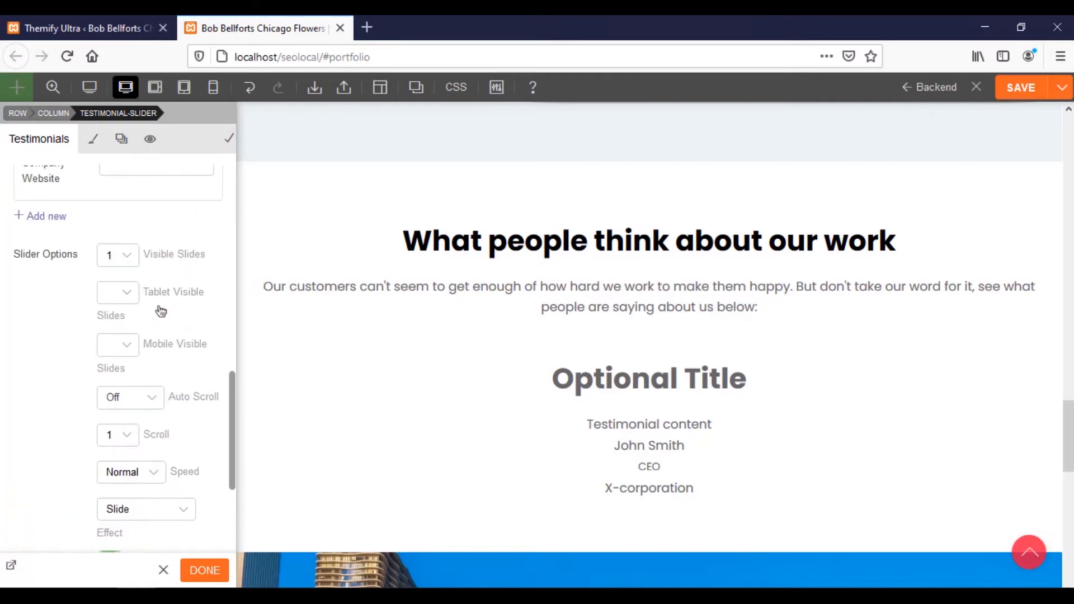
{"action": "scroll", "coordinate": [140, 384], "scroll_direction": "up", "scroll_amount": 8}
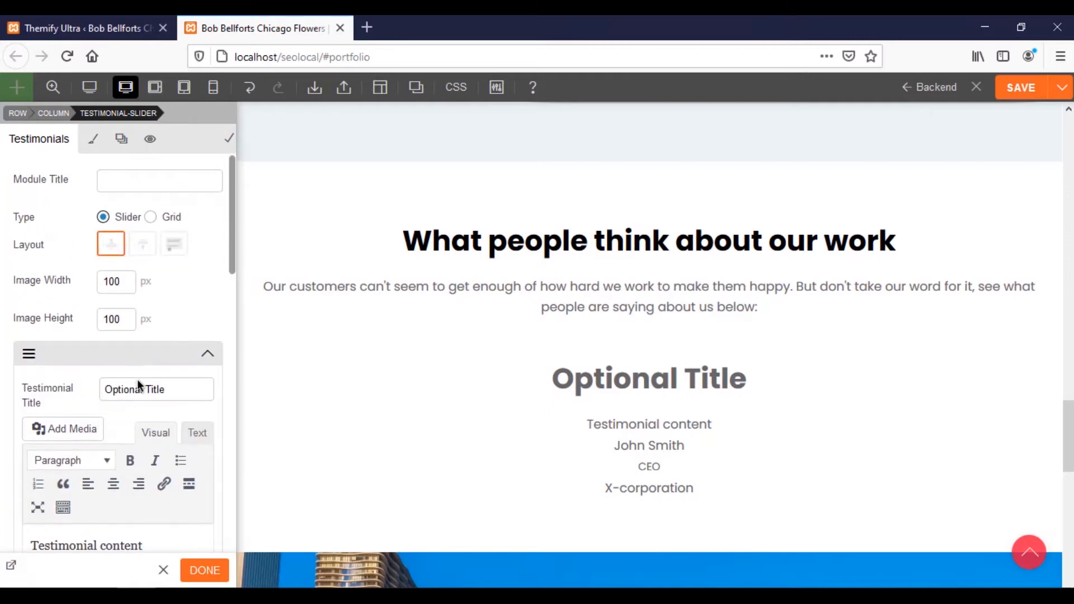
{"action": "scroll", "coordinate": [137, 380], "scroll_direction": "down", "scroll_amount": 3}
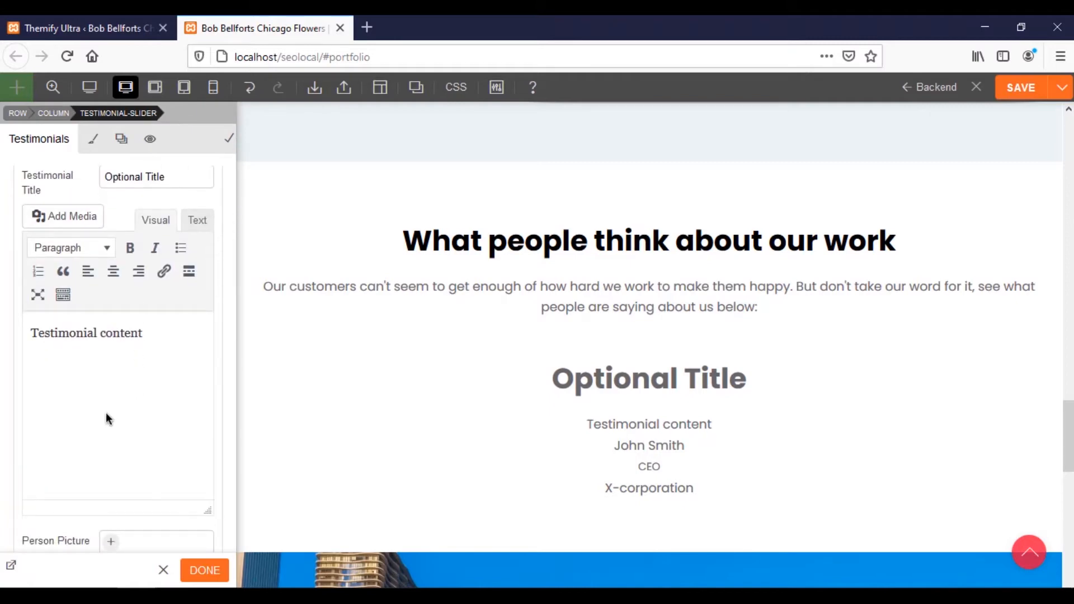
{"action": "scroll", "coordinate": [106, 409], "scroll_direction": "up", "scroll_amount": 3}
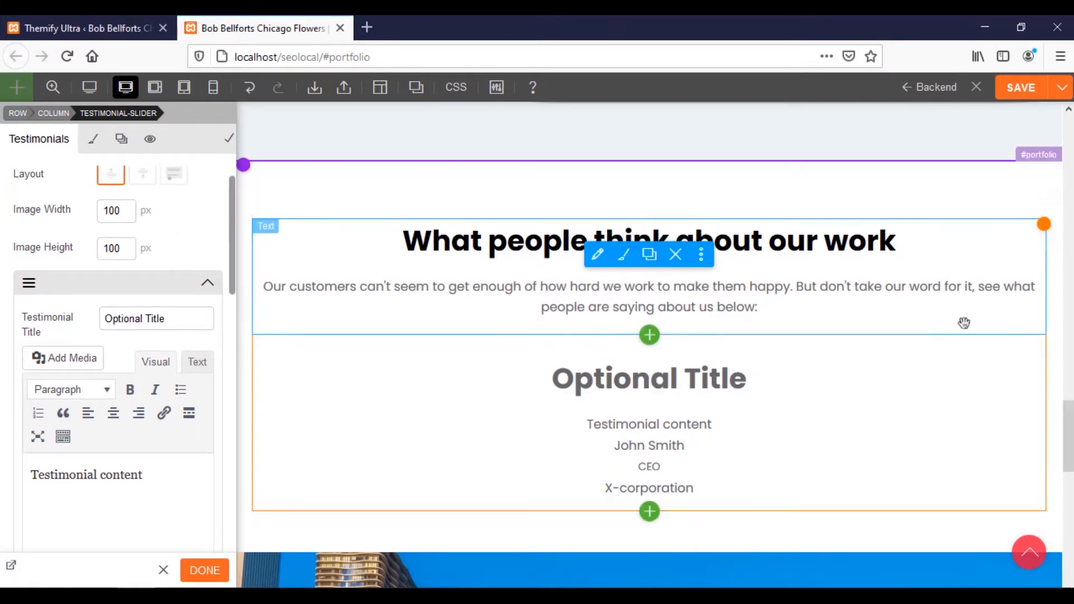
{"action": "scroll", "coordinate": [578, 395], "scroll_direction": "down", "scroll_amount": 6}
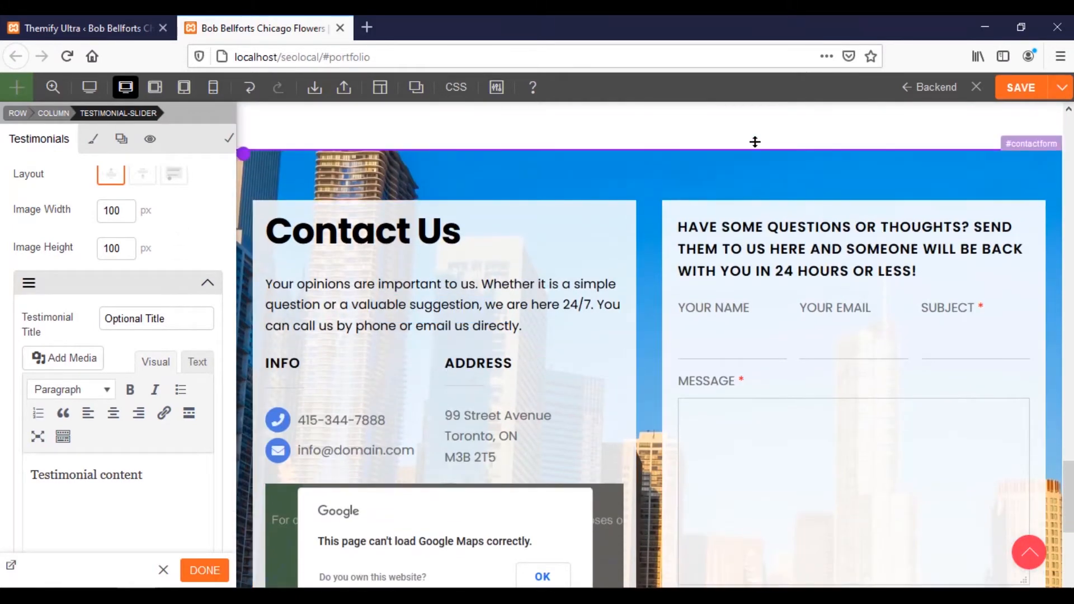
{"action": "scroll", "coordinate": [649, 350], "scroll_direction": "up", "scroll_amount": 6}
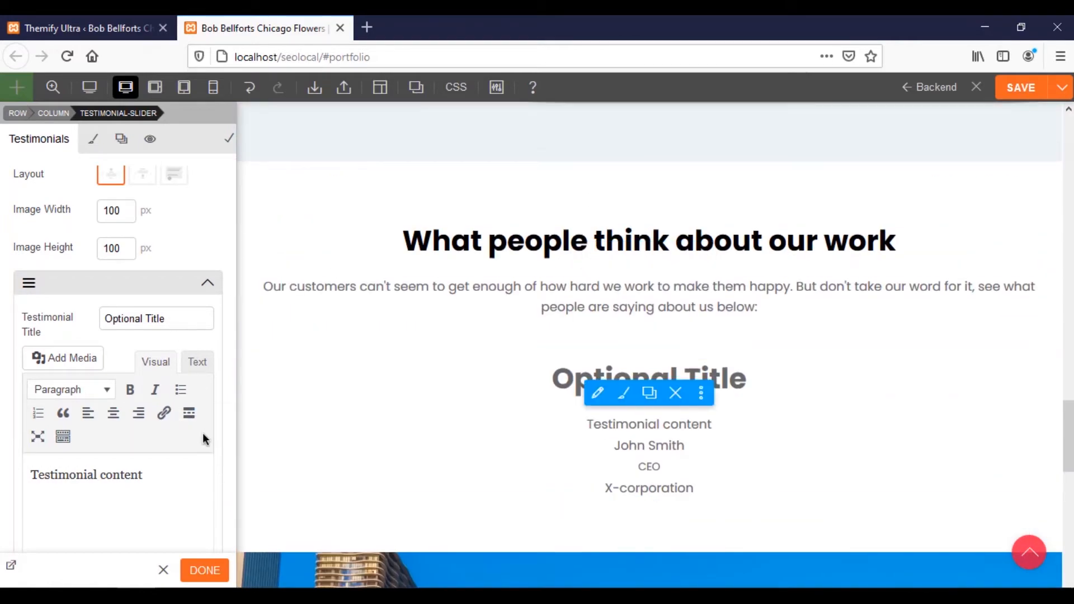
Clear the placeholder title of the first testimonial
{"action": "left_click", "coordinate": [183, 319]}
{"action": "key", "text": "ctrl+a"}
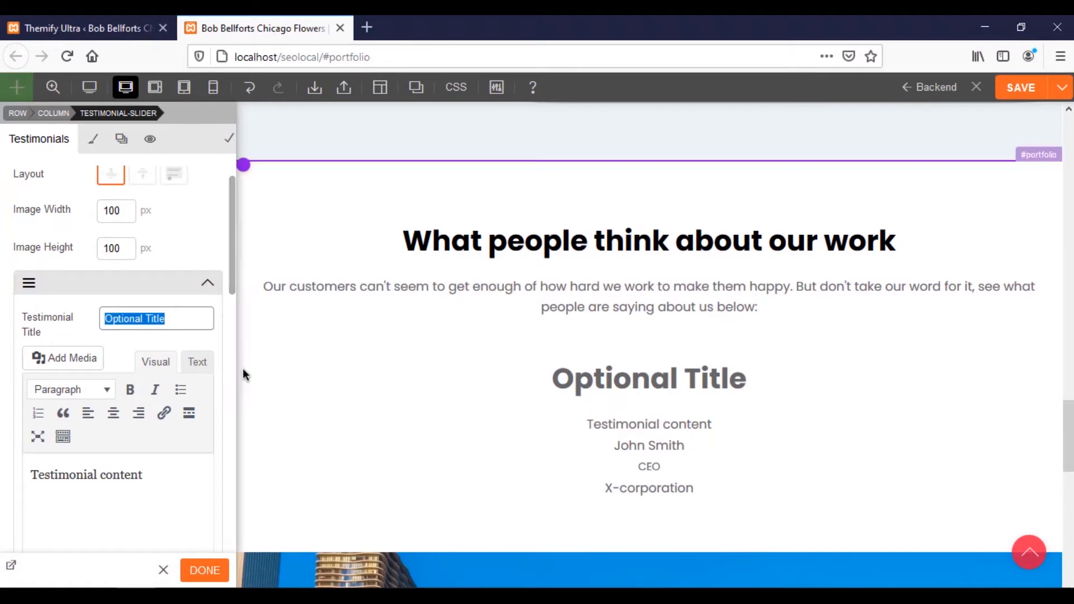
{"action": "key", "text": "BackSpace"}
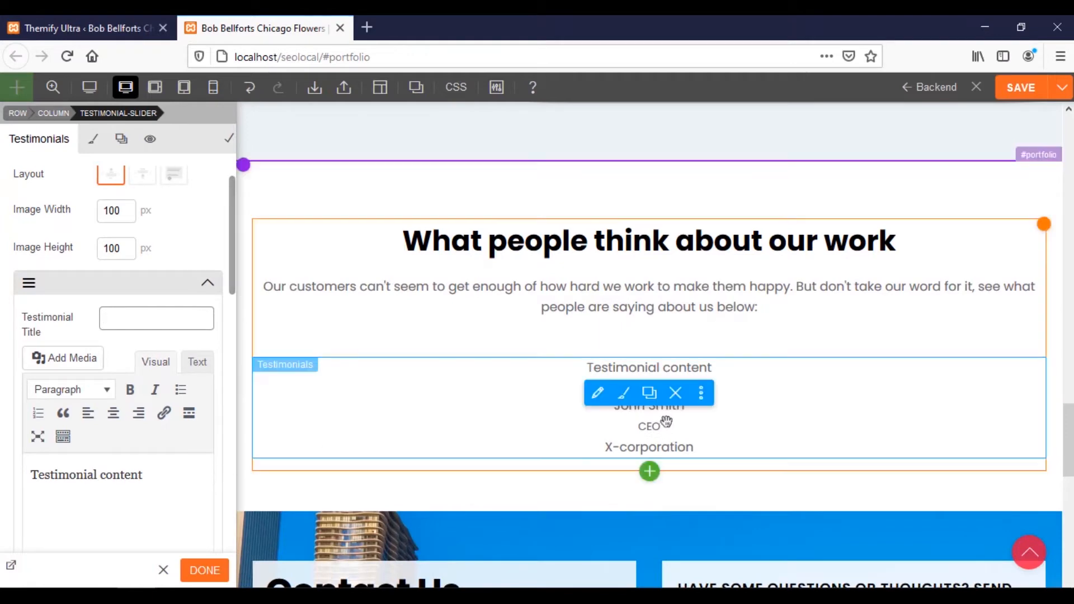
Replace the first testimonial's placeholder content with a glowing wedding flowers review ending "can't wait to use them again for something in the future!"
{"action": "scroll", "coordinate": [168, 439], "scroll_direction": "down", "scroll_amount": 1}
{"action": "scroll", "coordinate": [173, 440], "scroll_direction": "down", "scroll_amount": 3}
{"action": "triple_click", "coordinate": [167, 342]}
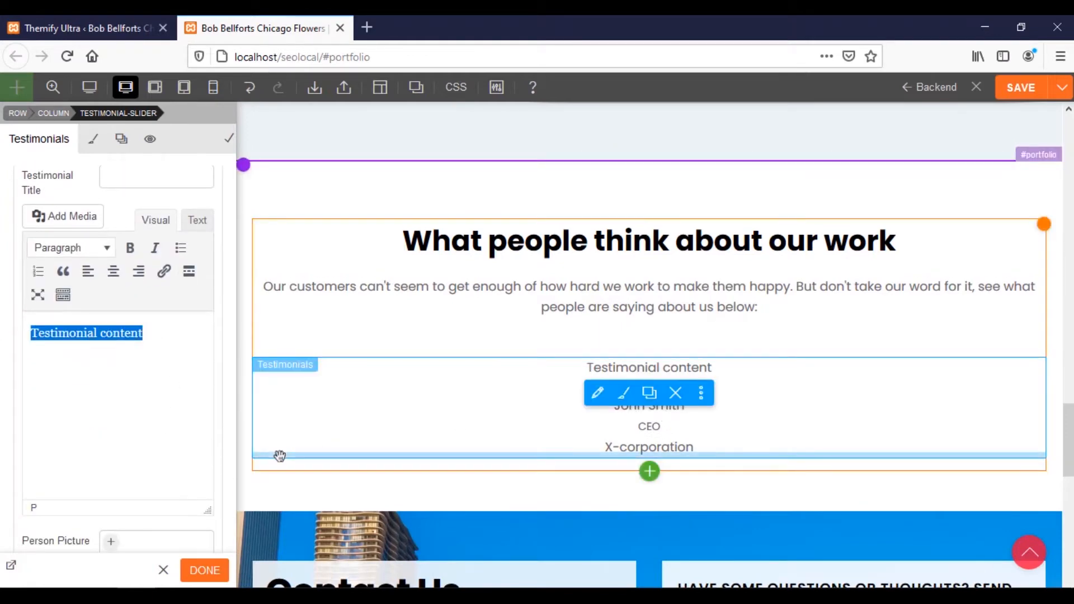
{"action": "type", "text": "Bob really knows his flowers! Holy phantom menace this dude is the unholy sith lord of picking good flowers for a wedding. So happy with the job his team did, can't wait to use them again for something in the future!"}
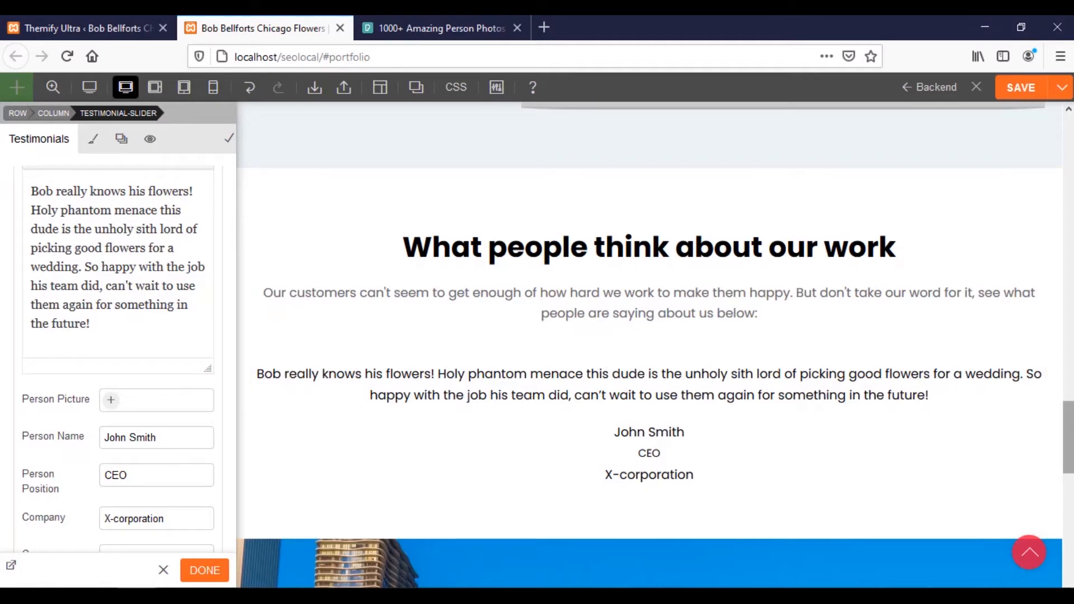
Switch to the Pexels person photos and capture the portrait of the elderly man in the straw hat with TechSmith Capture
{"action": "left_click", "coordinate": [407, 33]}
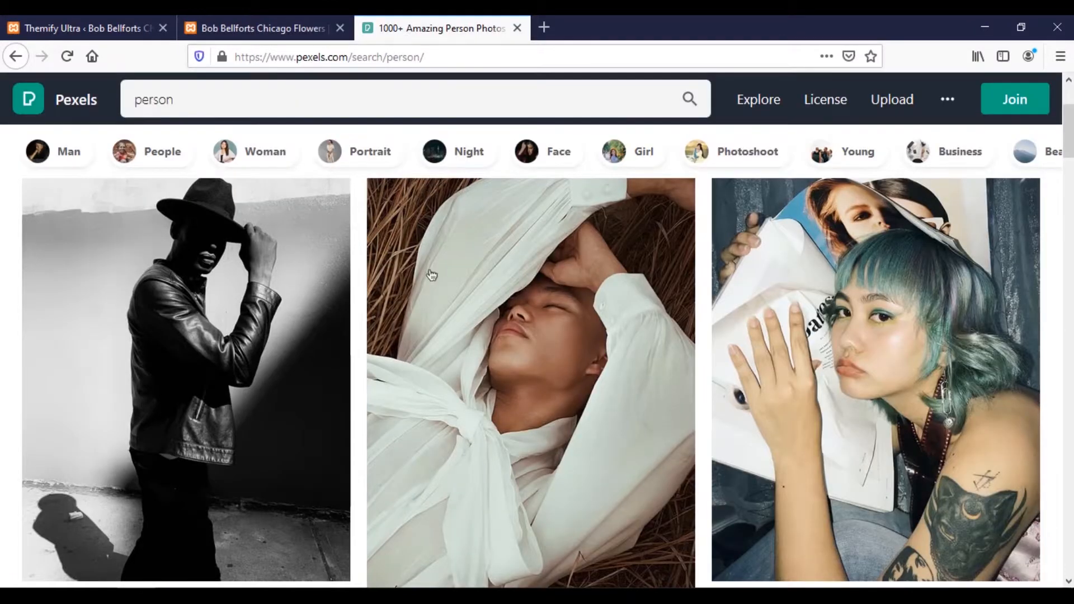
{"action": "scroll", "coordinate": [433, 273], "scroll_direction": "up", "scroll_amount": 2}
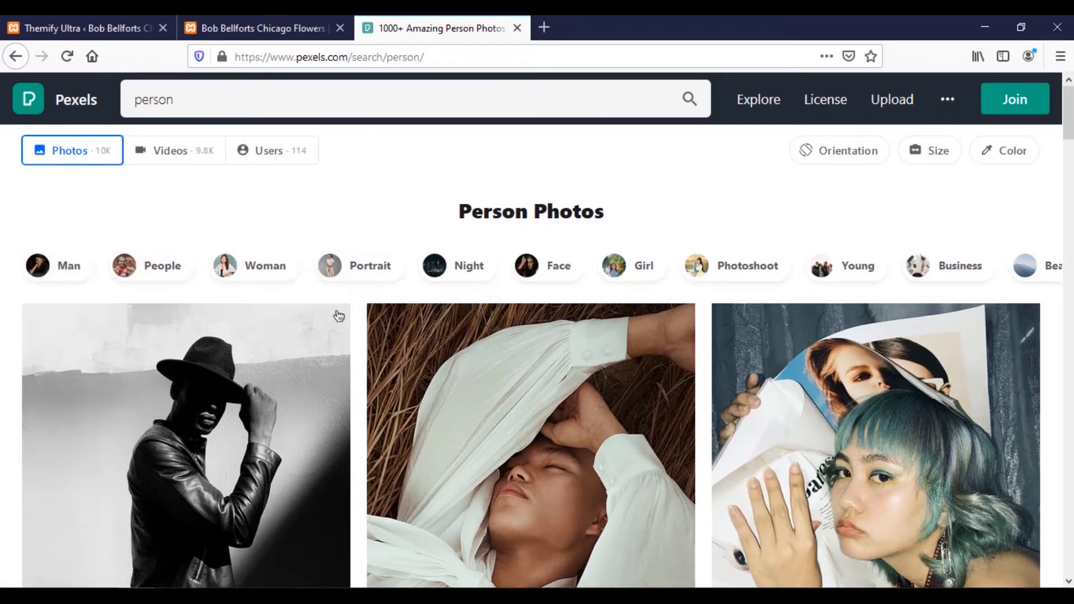
{"action": "scroll", "coordinate": [339, 316], "scroll_direction": "down", "scroll_amount": 10}
{"action": "scroll", "coordinate": [877, 336], "scroll_direction": "up", "scroll_amount": 2}
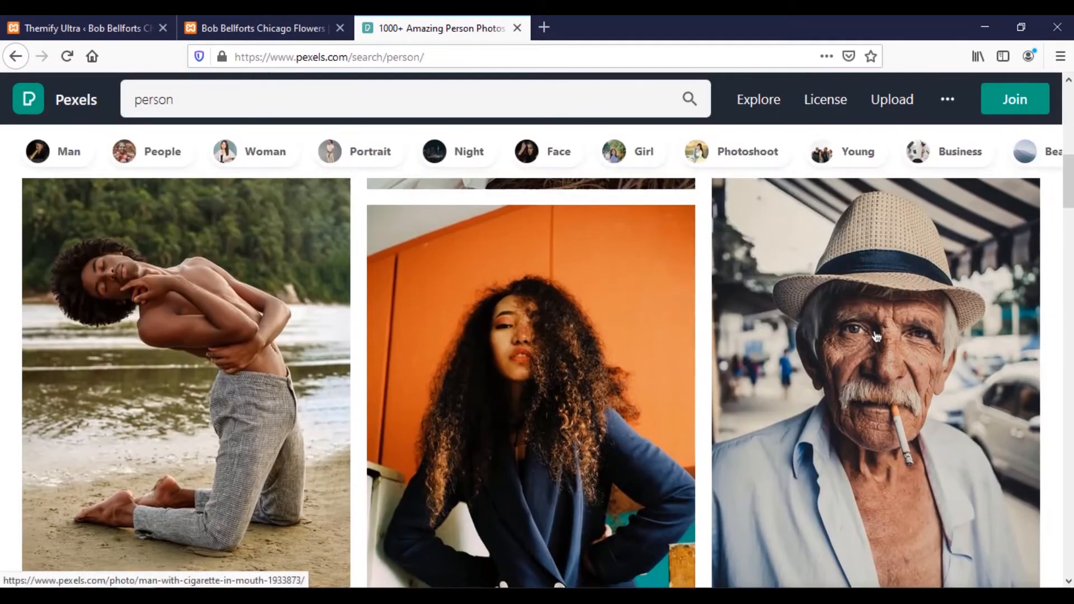
{"action": "scroll", "coordinate": [900, 376], "scroll_direction": "down", "scroll_amount": 1}
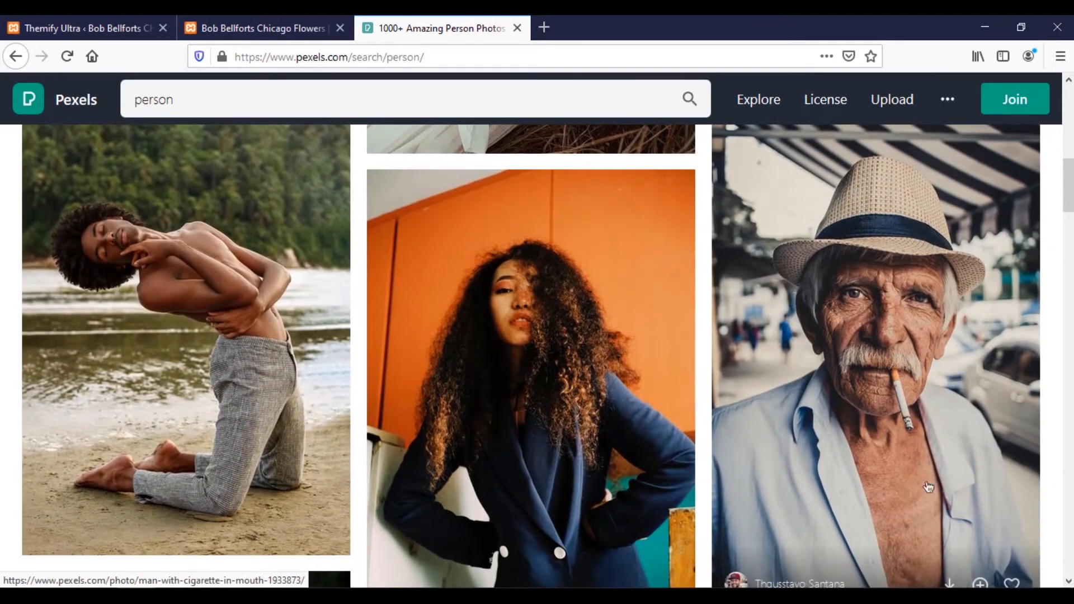
{"action": "left_click", "coordinate": [879, 597]}
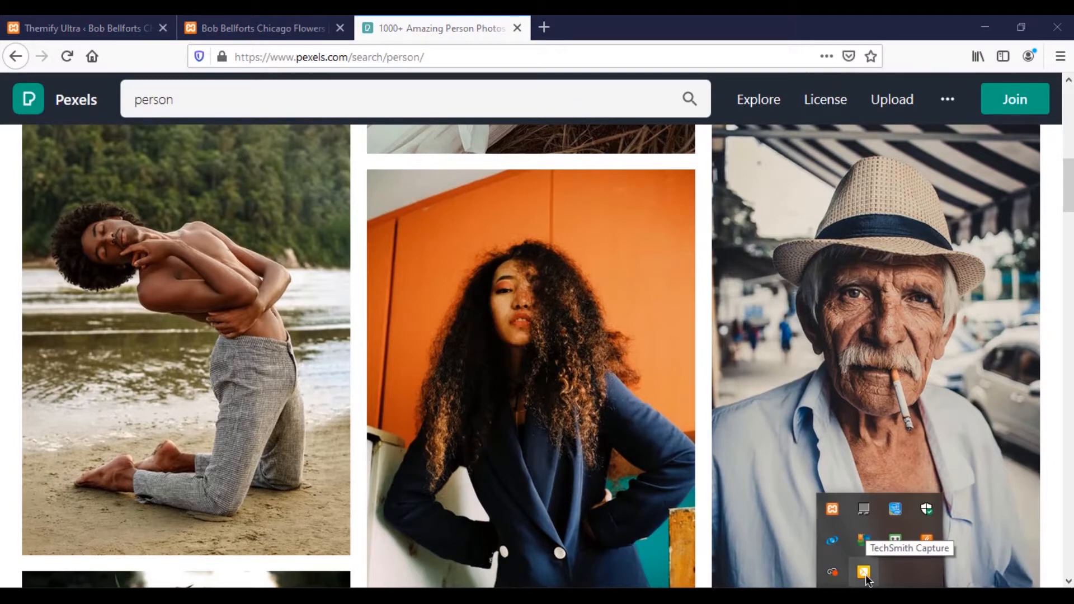
{"action": "right_click", "coordinate": [865, 575]}
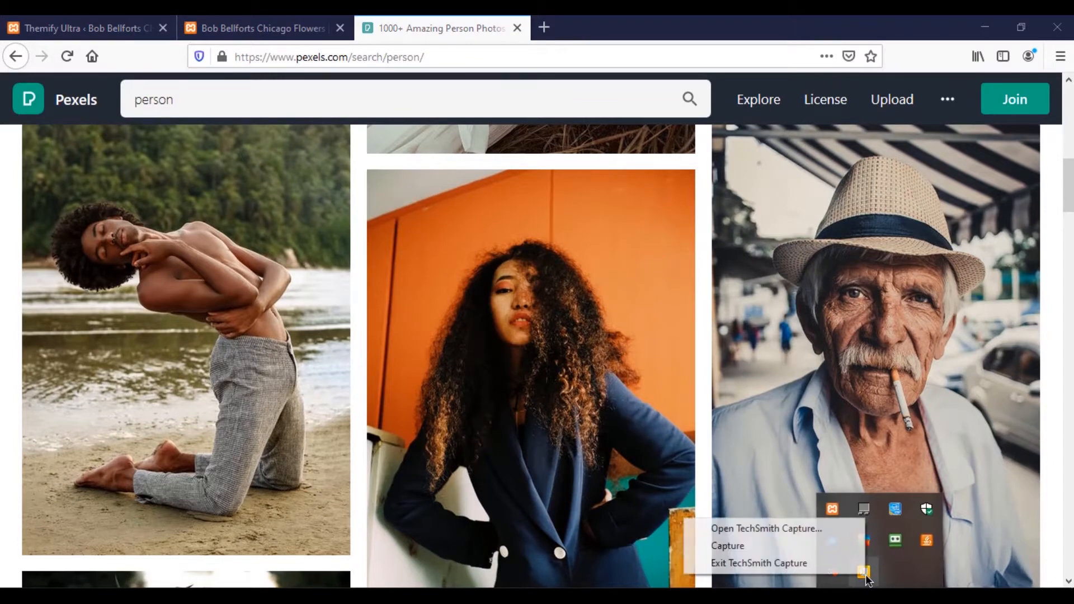
{"action": "left_click", "coordinate": [824, 547]}
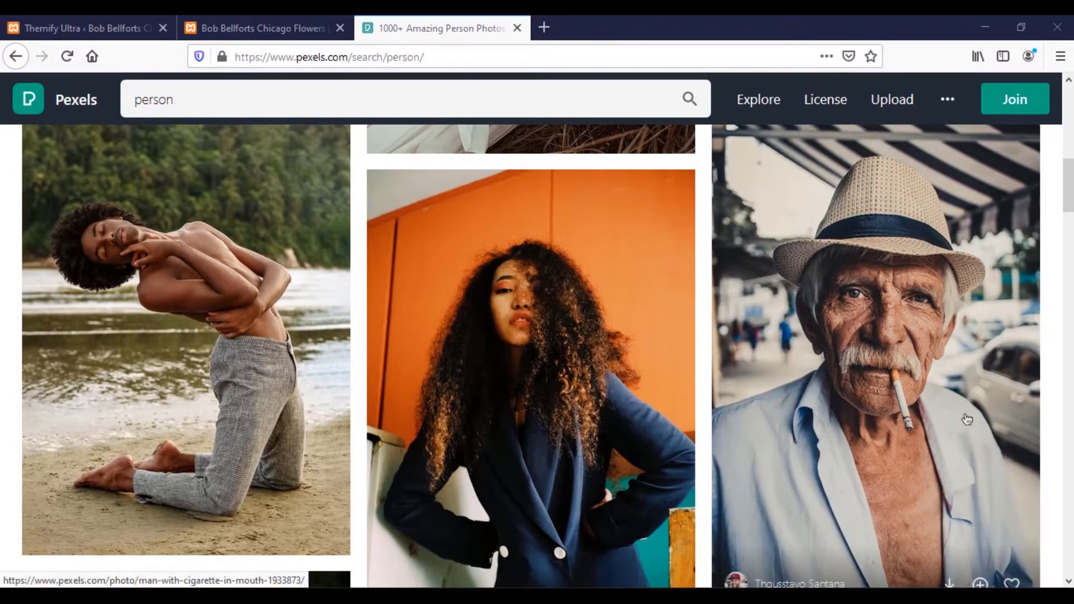
Back in the page builder, set 2020-09-17_23-04-09.png from the media library as the first testimonial's person picture and finish editing the module
{"action": "left_click", "coordinate": [274, 25]}
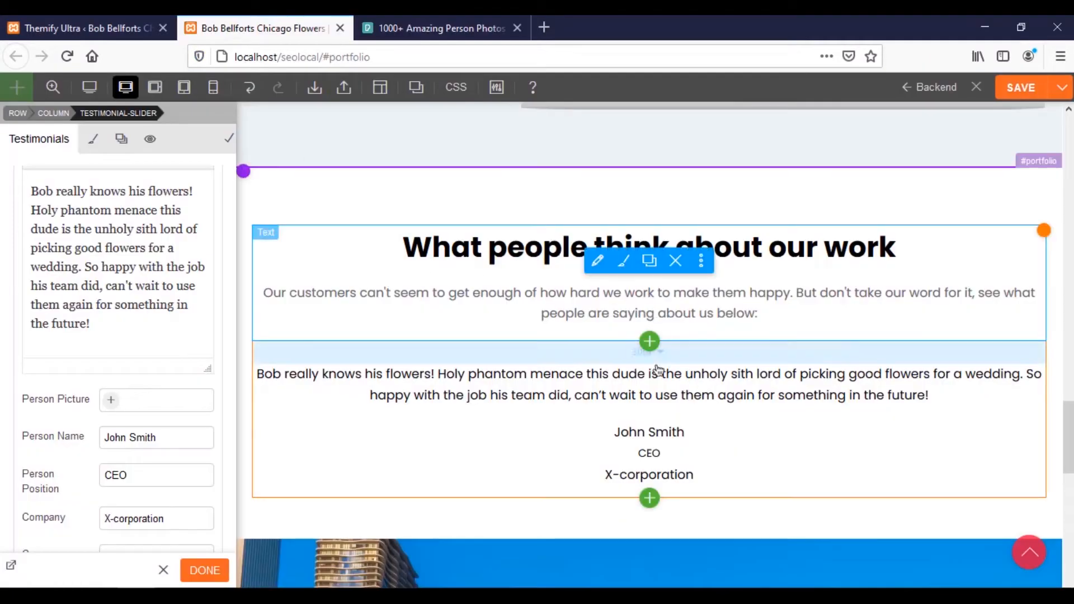
{"action": "left_click", "coordinate": [116, 401]}
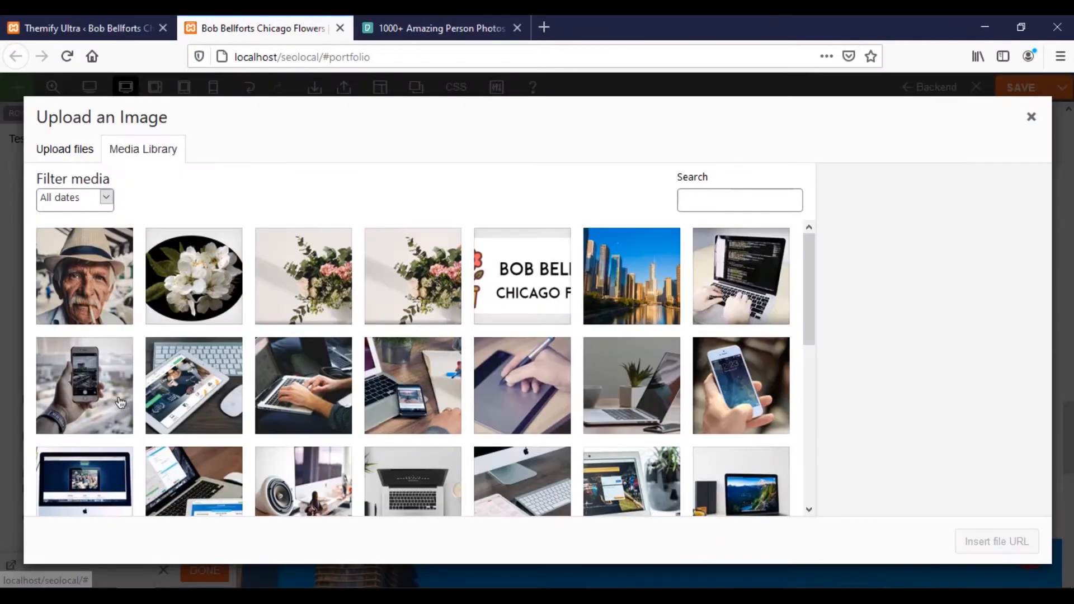
{"action": "left_click", "coordinate": [96, 301]}
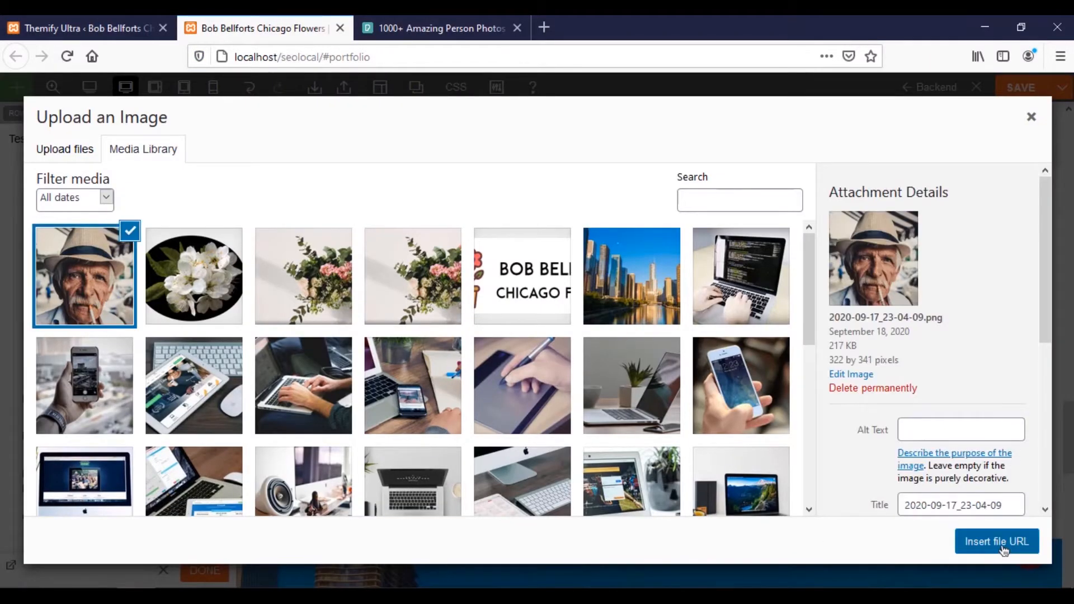
{"action": "left_click", "coordinate": [1000, 545]}
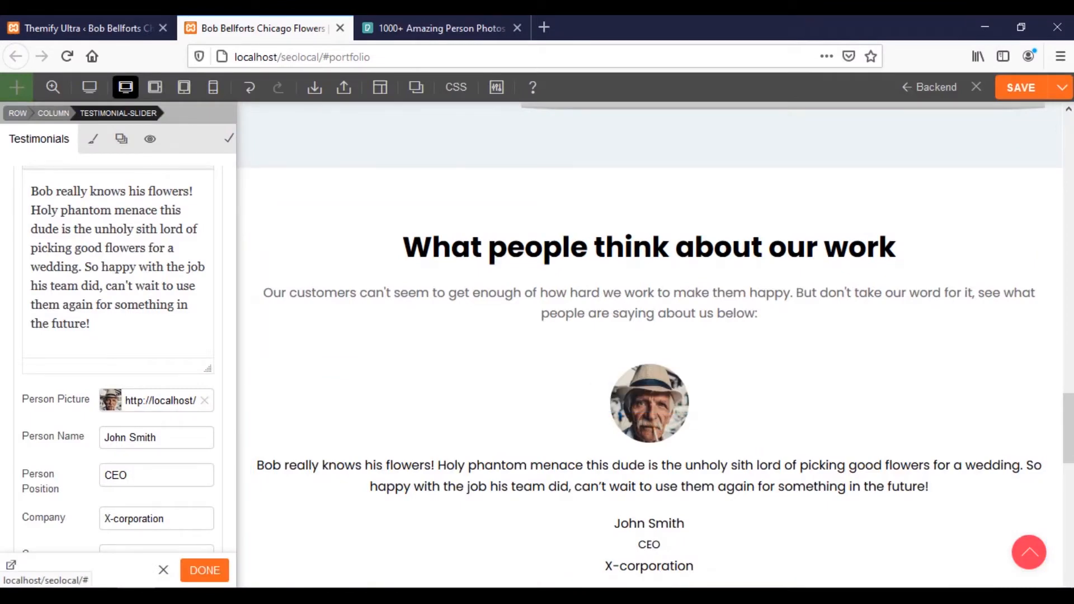
{"action": "scroll", "coordinate": [643, 551], "scroll_direction": "down", "scroll_amount": 2}
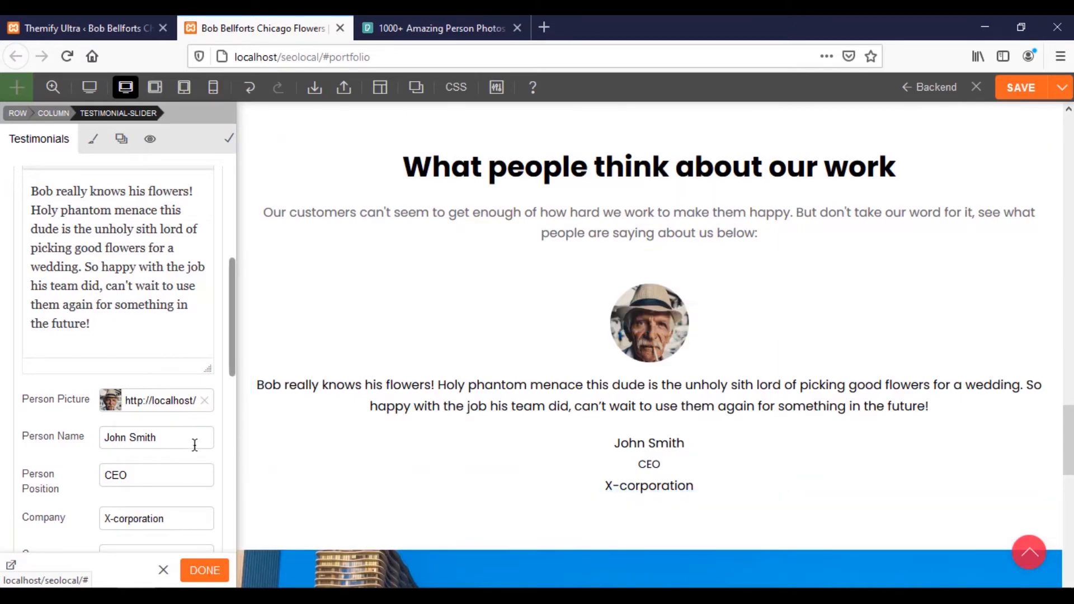
{"action": "left_click", "coordinate": [204, 571]}
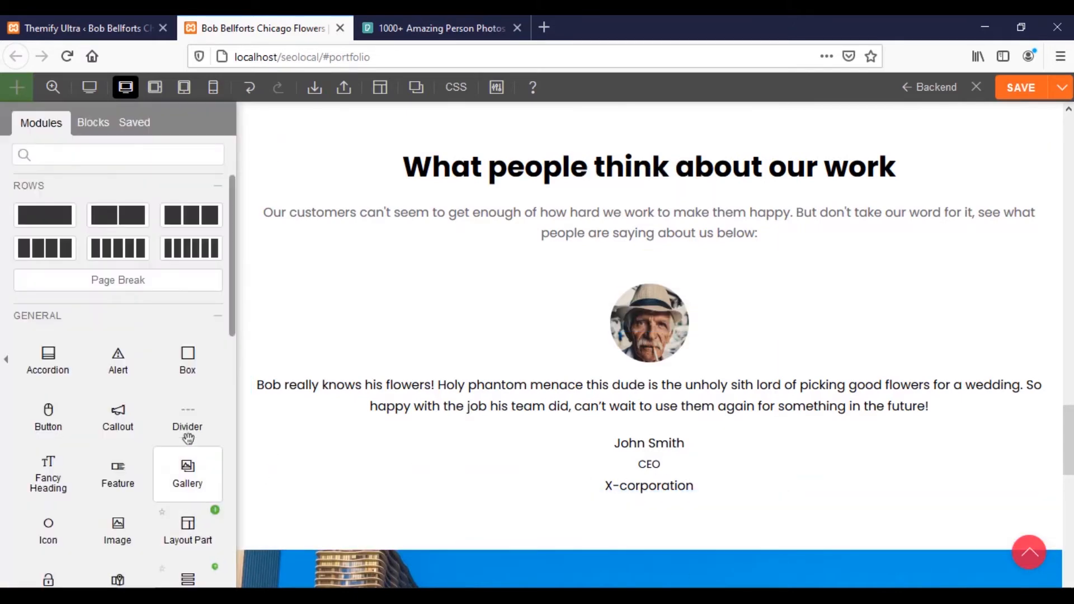
Add a full-width Divider between the intro text and the testimonials, with the dotted style and a thickness of 2 px
{"action": "left_click_drag", "start_coordinate": [189, 427], "coordinate": [466, 402]}
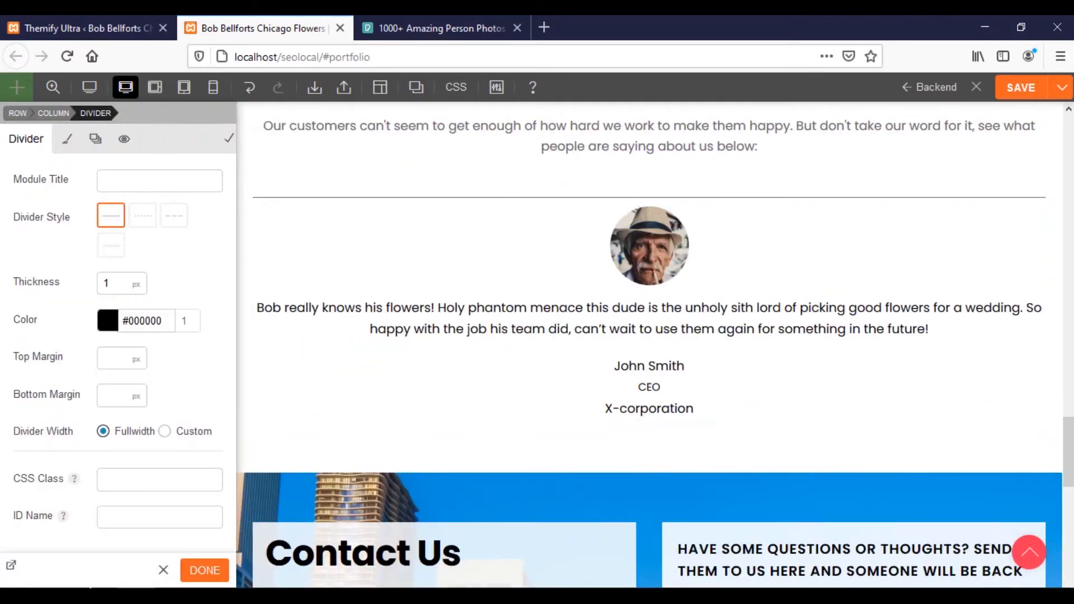
{"action": "left_click", "coordinate": [148, 223]}
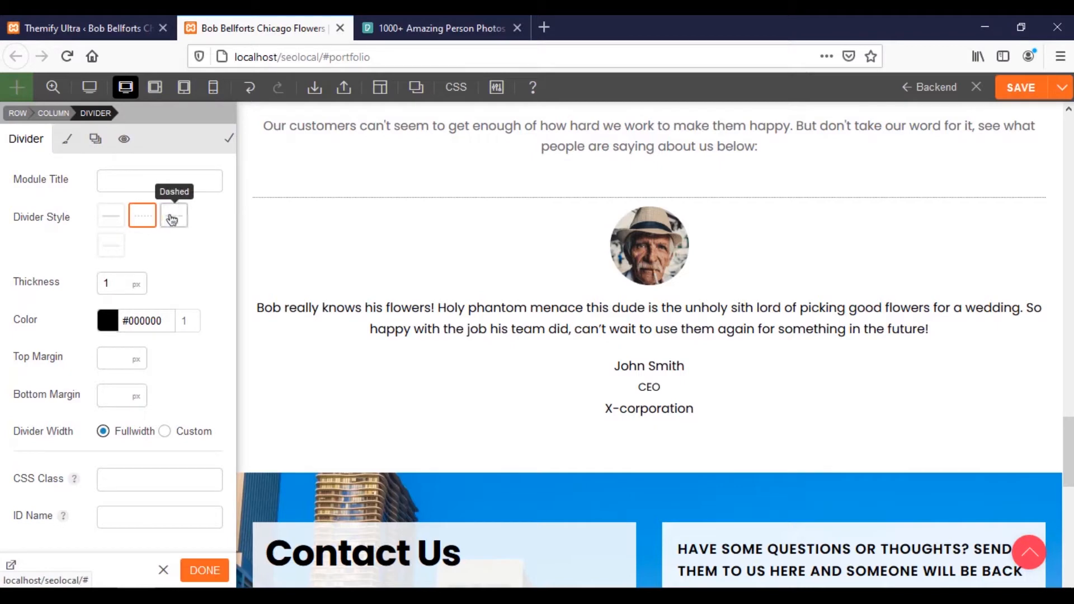
{"action": "left_click", "coordinate": [143, 225]}
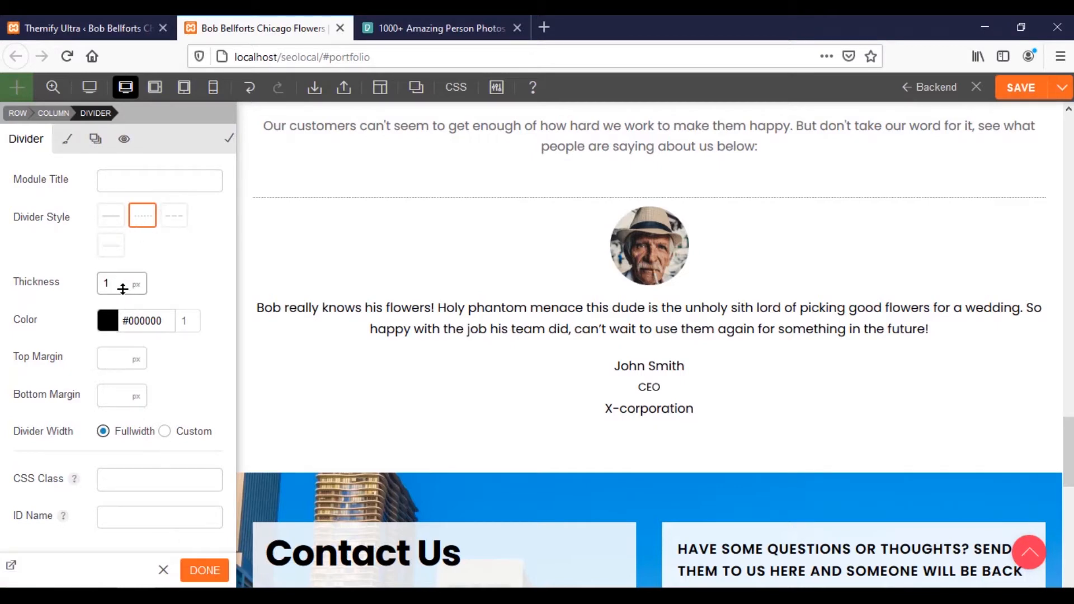
{"action": "left_click_drag", "start_coordinate": [122, 289], "coordinate": [130, 289]}
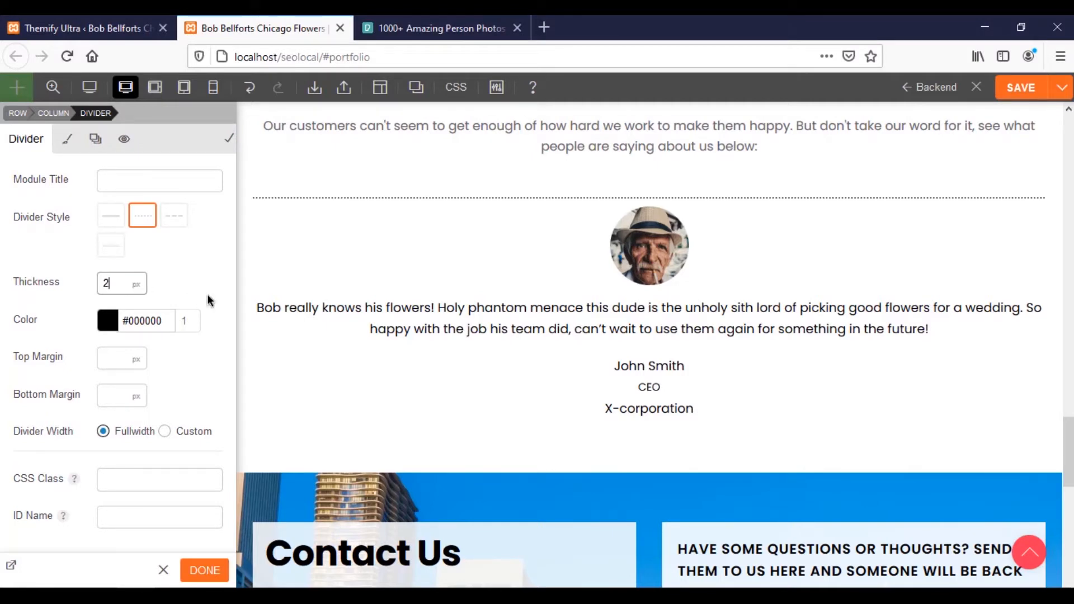
{"action": "left_click", "coordinate": [164, 227]}
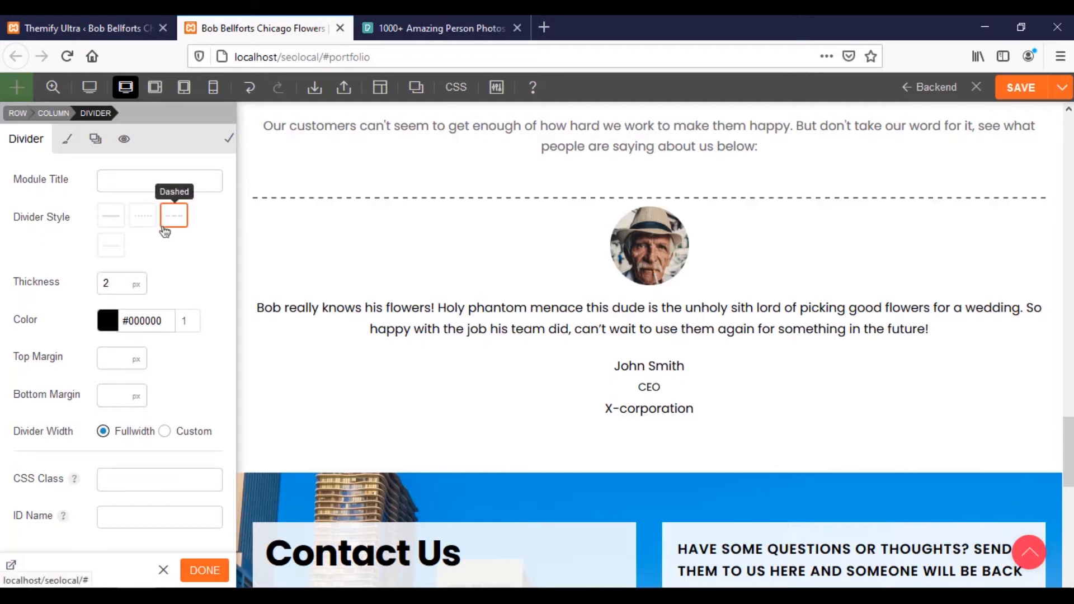
{"action": "left_click", "coordinate": [110, 222]}
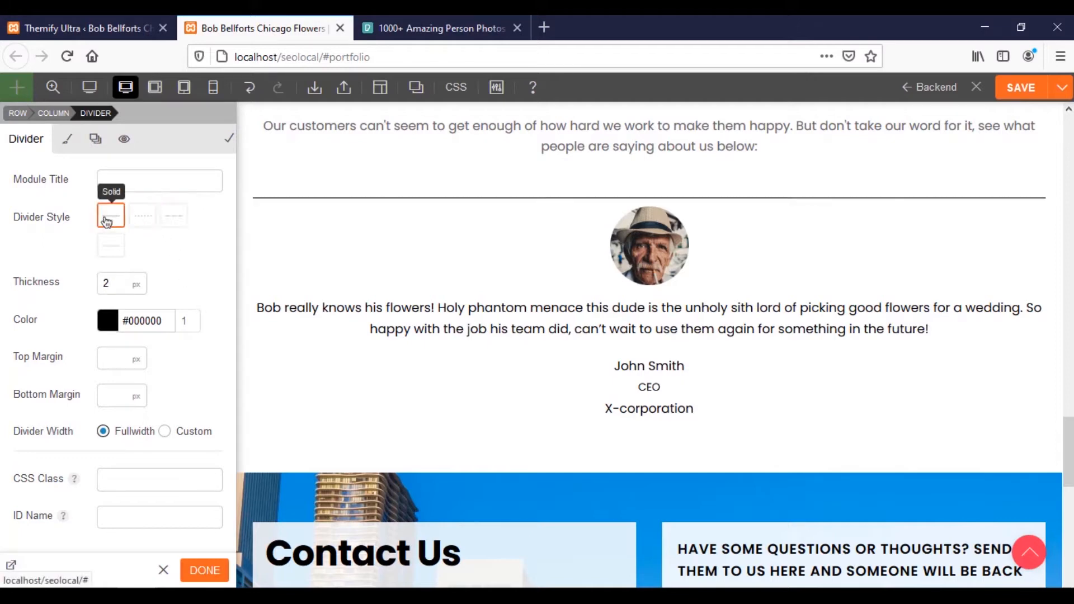
{"action": "left_click", "coordinate": [139, 222]}
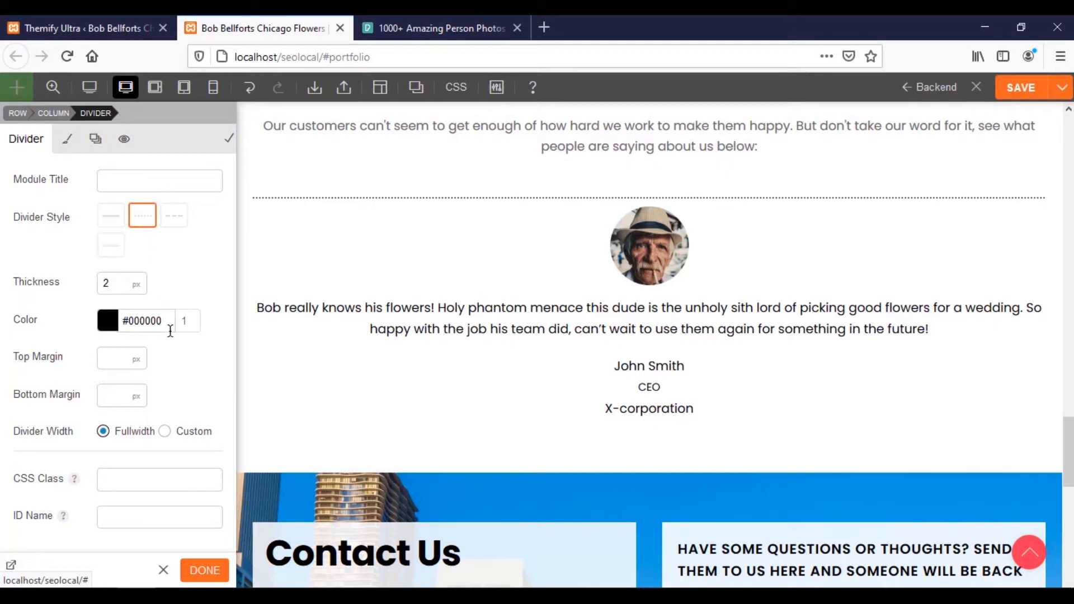
{"action": "left_click", "coordinate": [205, 572]}
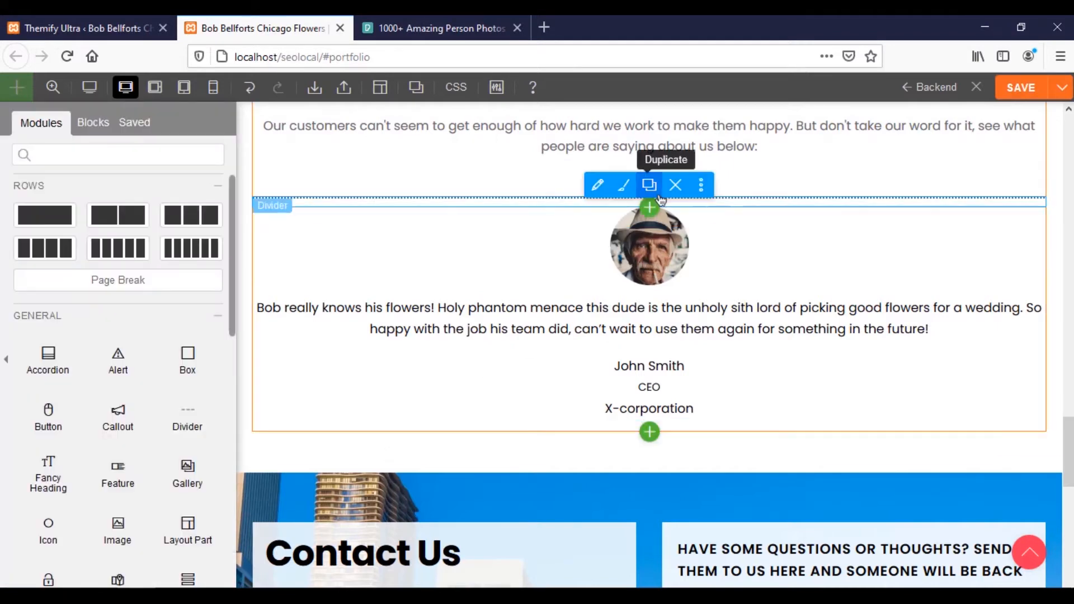
Duplicate the dotted divider, move the copy directly below the testimonials, and save and exit the builder
{"action": "left_click", "coordinate": [649, 188]}
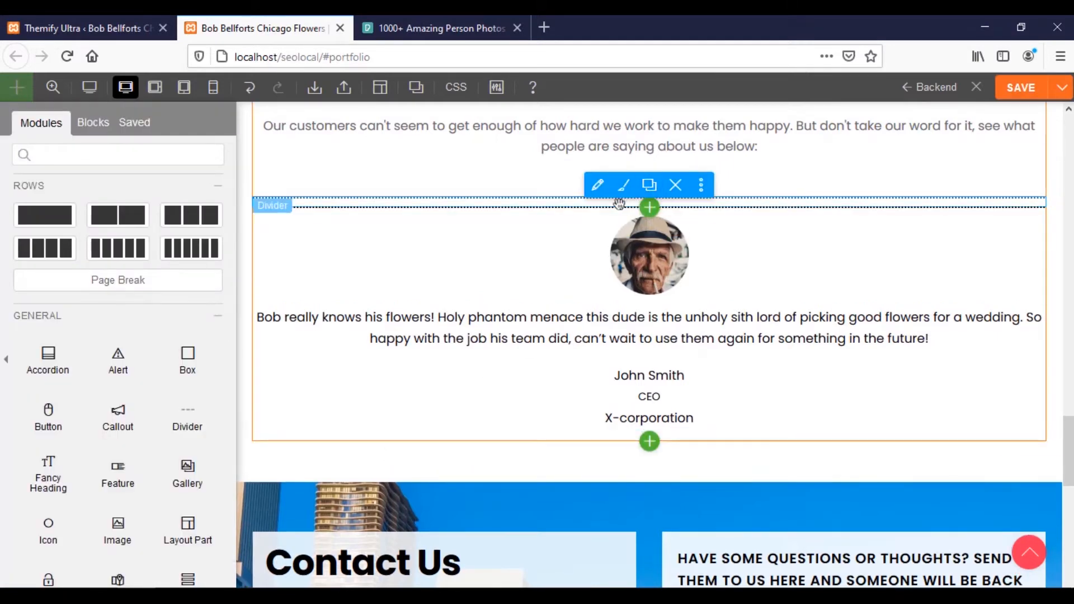
{"action": "left_click_drag", "start_coordinate": [590, 224], "coordinate": [583, 419]}
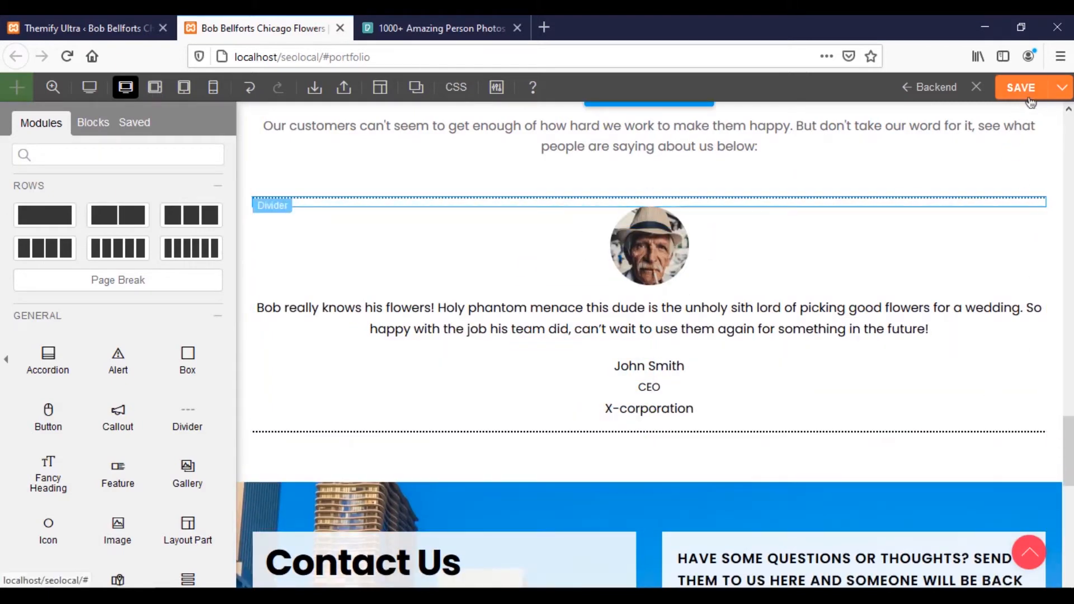
{"action": "left_click", "coordinate": [976, 90]}
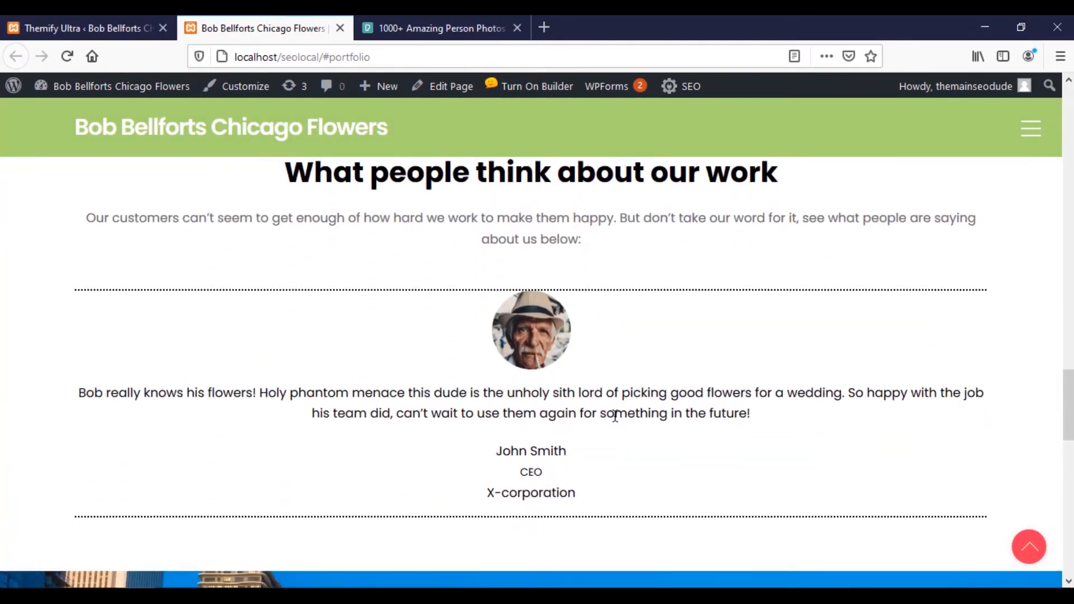
Test that the See Our Reviews button in the Who We Are section leads to the reviews section
{"action": "scroll", "coordinate": [615, 417], "scroll_direction": "up", "scroll_amount": 15}
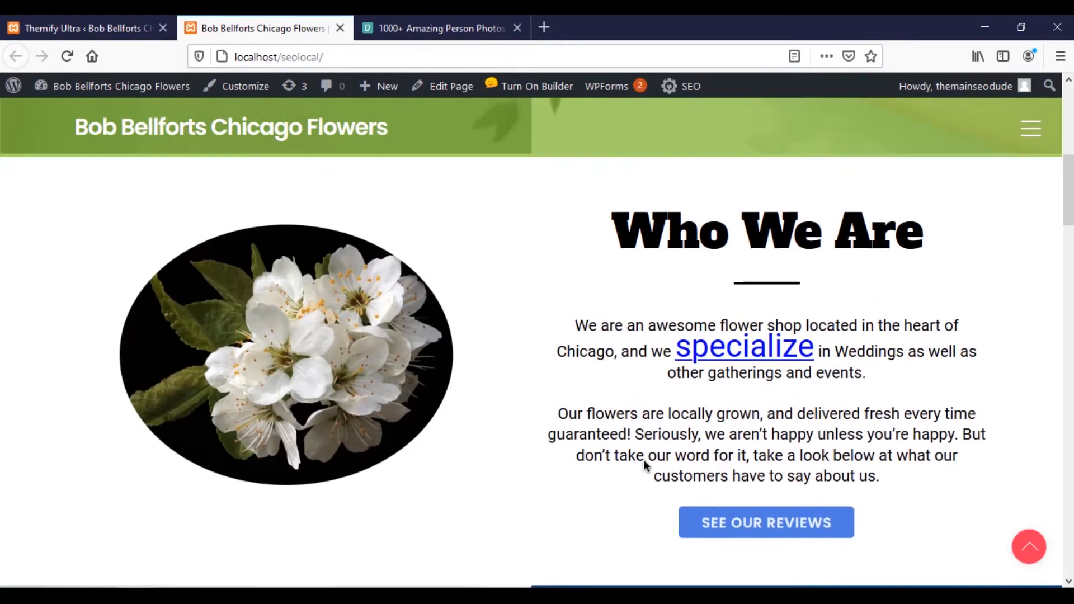
{"action": "scroll", "coordinate": [700, 456], "scroll_direction": "down", "scroll_amount": 1}
{"action": "left_click", "coordinate": [731, 451]}
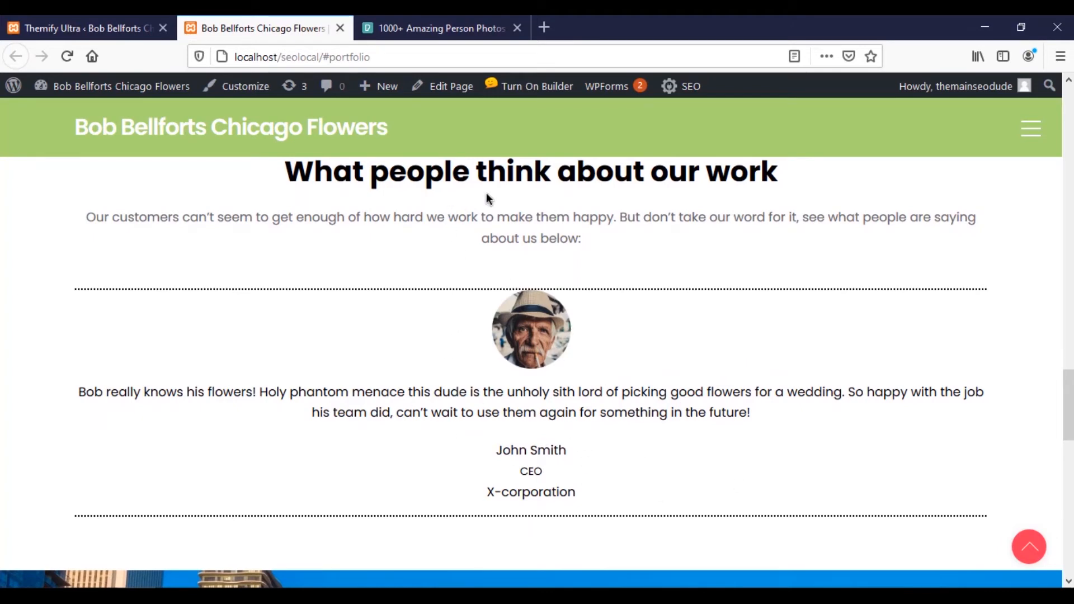
Turn the builder back on and set the Testimonials module's top and bottom padding to 8 px
{"action": "left_click", "coordinate": [526, 86]}
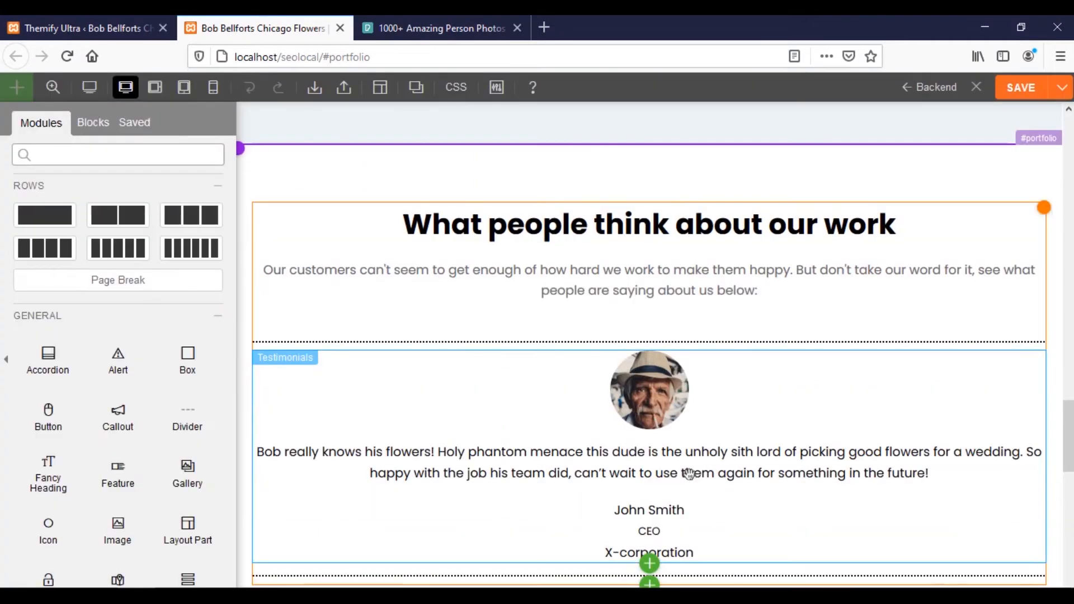
{"action": "scroll", "coordinate": [500, 465], "scroll_direction": "down", "scroll_amount": 1}
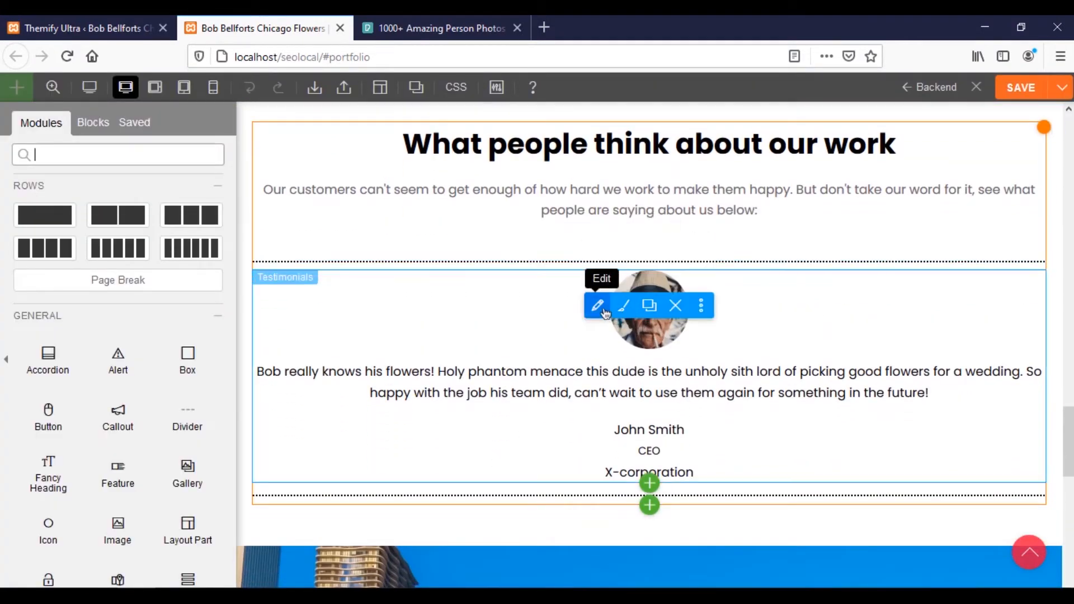
{"action": "left_click", "coordinate": [623, 305]}
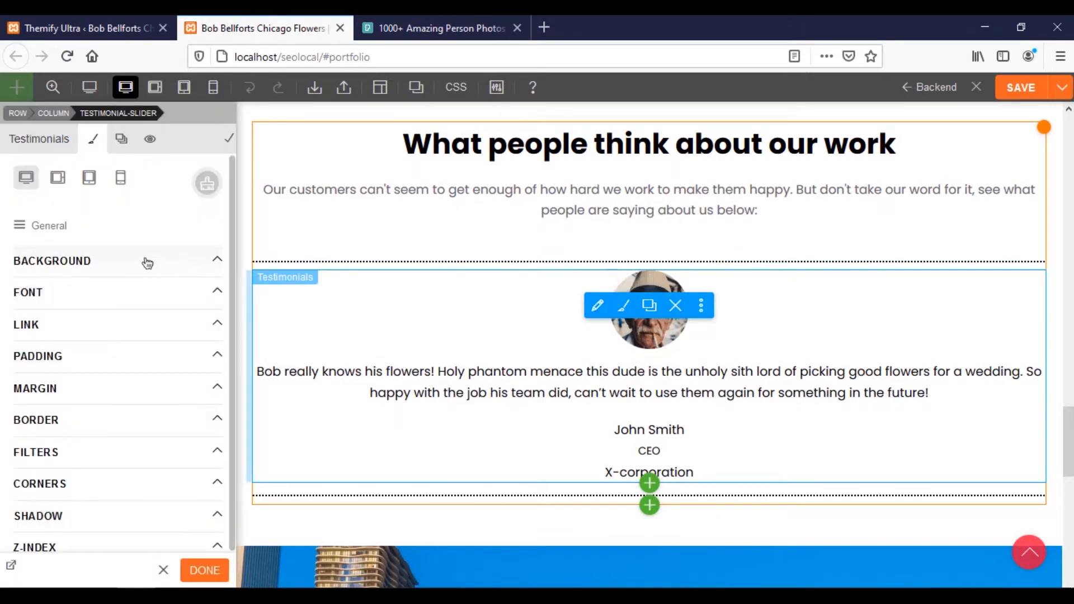
{"action": "left_click", "coordinate": [106, 361]}
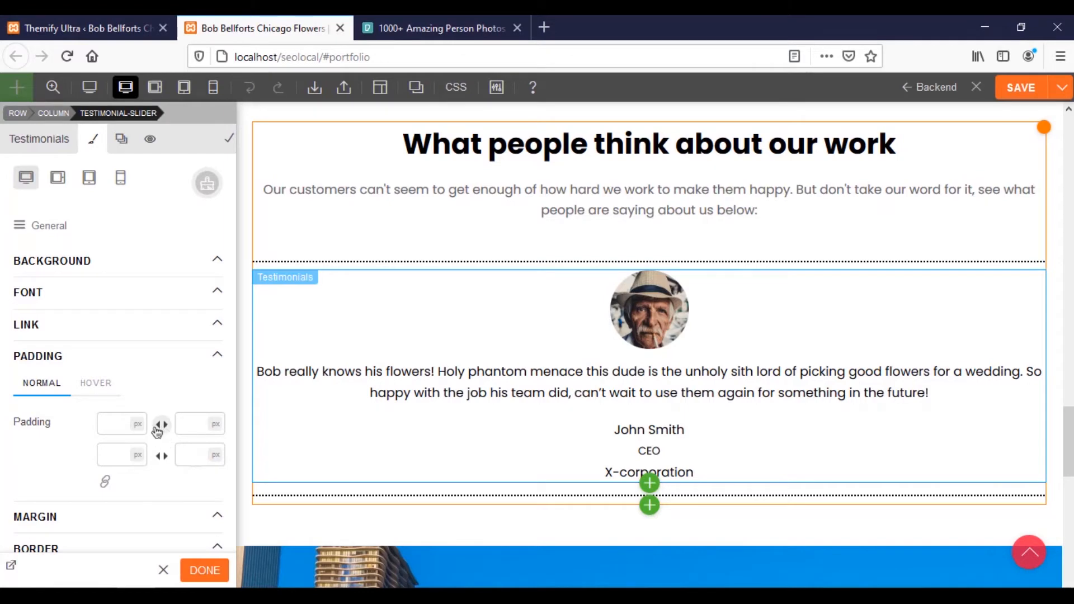
{"action": "left_click_drag", "start_coordinate": [120, 421], "coordinate": [132, 413]}
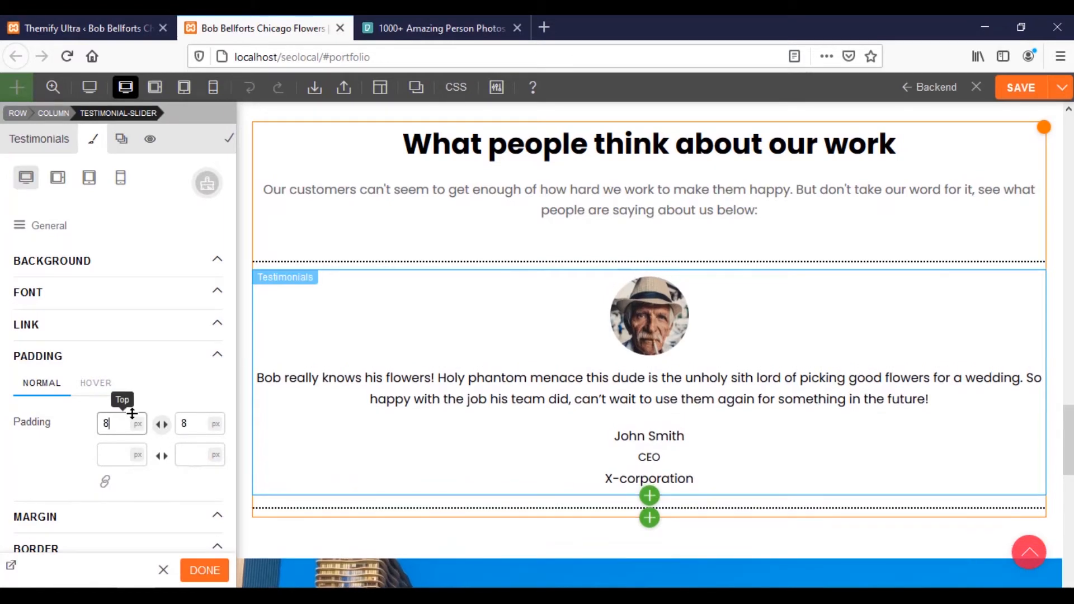
{"action": "left_click", "coordinate": [212, 571]}
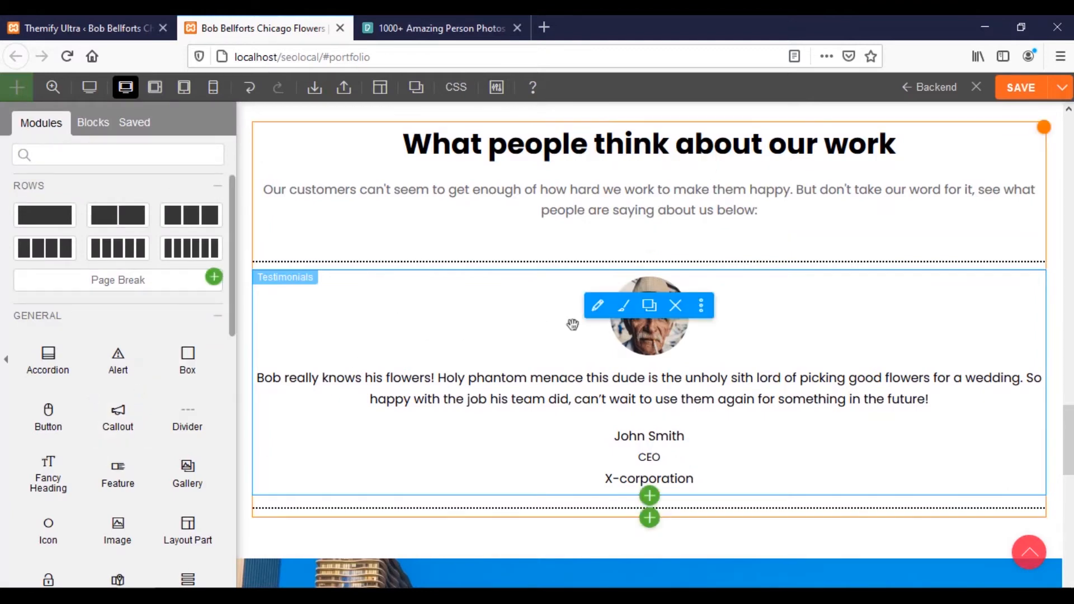
Open the Testimonials module for editing, collapse the first testimonial and add a second testimonial entry
{"action": "left_click", "coordinate": [599, 305]}
{"action": "scroll", "coordinate": [190, 319], "scroll_direction": "down", "scroll_amount": 4}
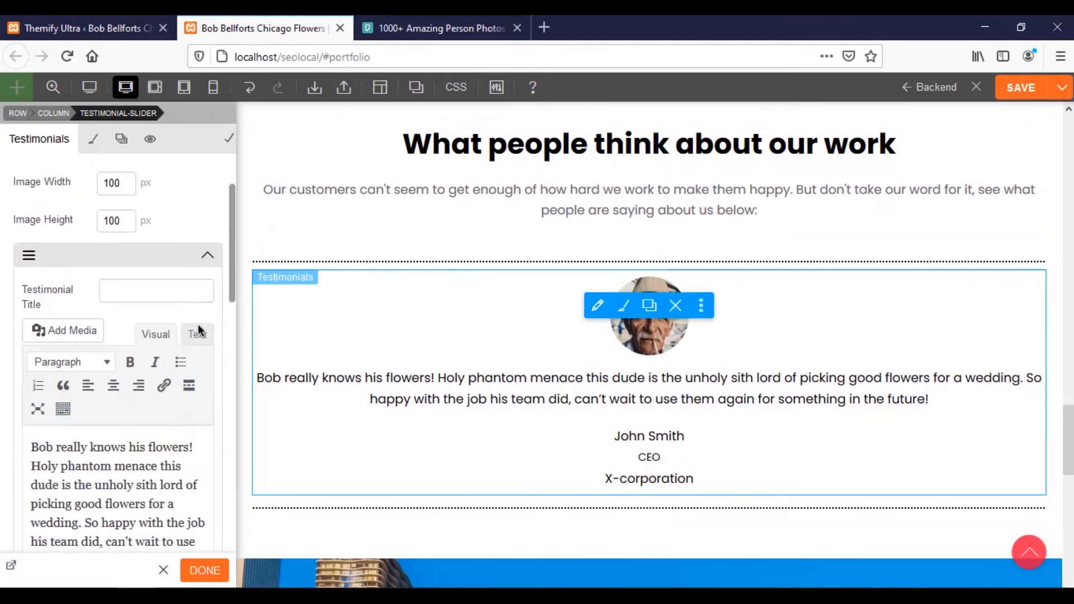
{"action": "scroll", "coordinate": [211, 347], "scroll_direction": "down", "scroll_amount": 10}
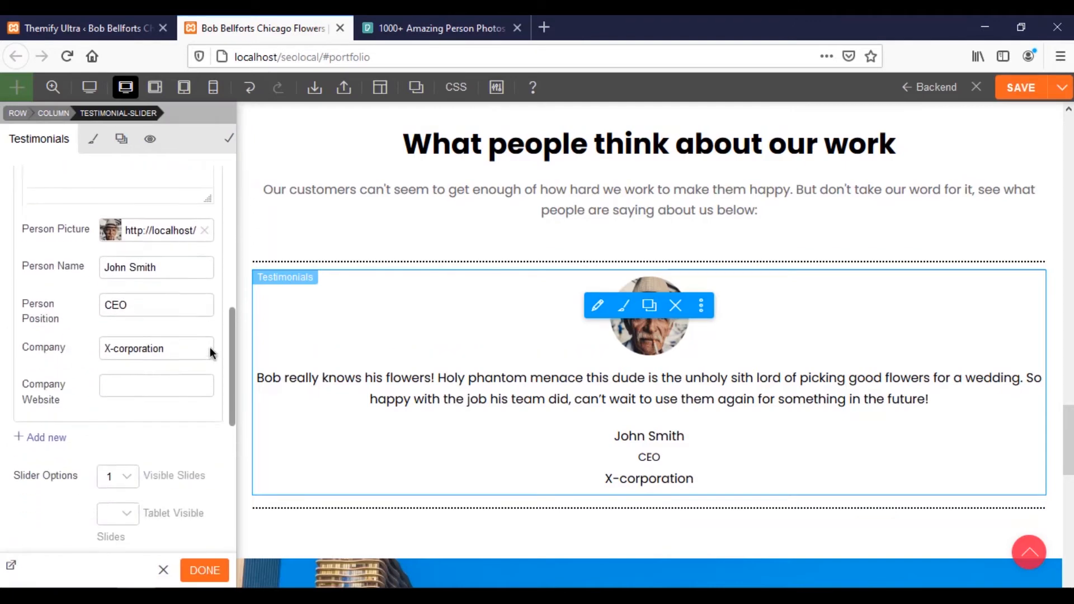
{"action": "scroll", "coordinate": [210, 352], "scroll_direction": "down", "scroll_amount": 5}
{"action": "scroll", "coordinate": [210, 352], "scroll_direction": "up", "scroll_amount": 8}
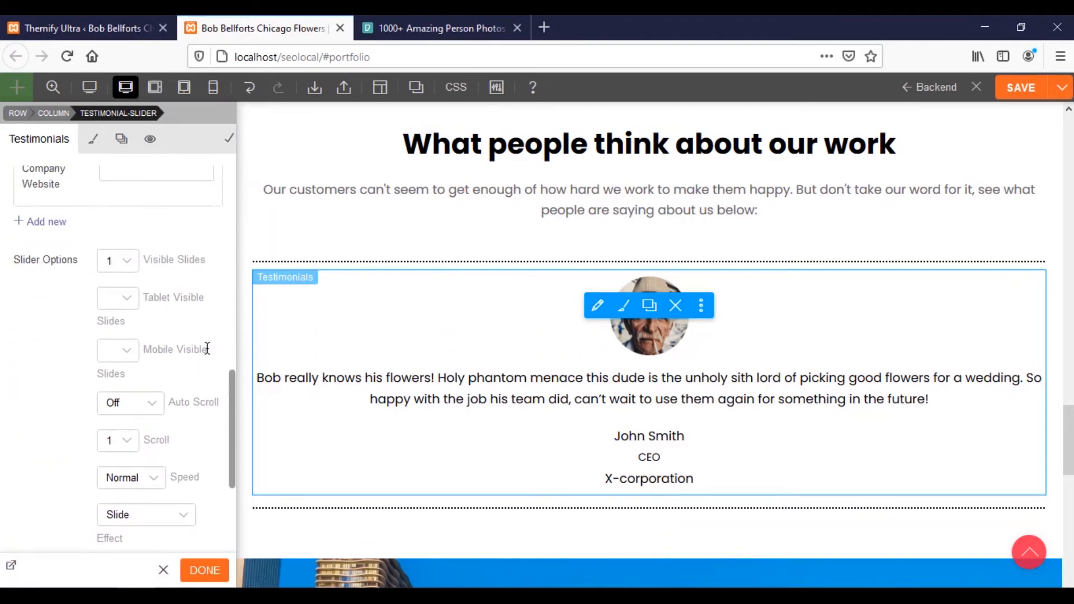
{"action": "scroll", "coordinate": [133, 375], "scroll_direction": "up", "scroll_amount": 4}
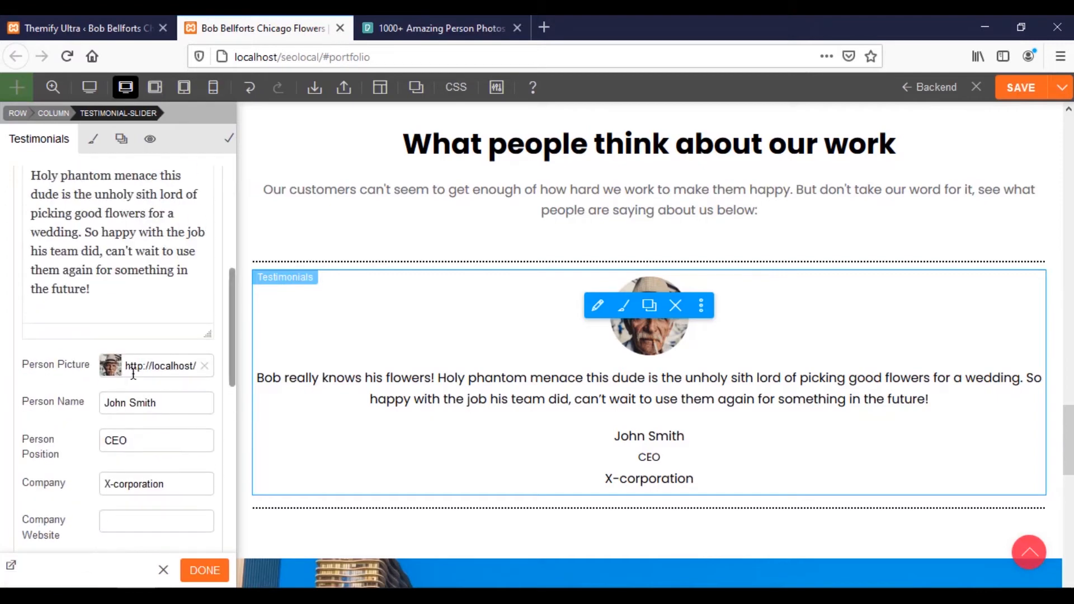
{"action": "scroll", "coordinate": [147, 358], "scroll_direction": "up", "scroll_amount": 6}
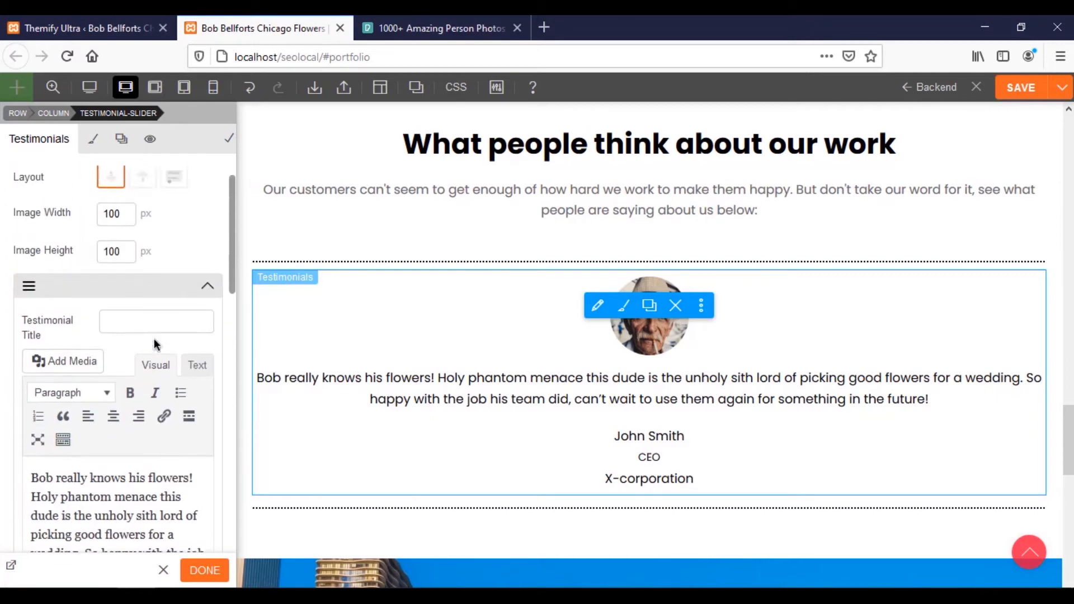
{"action": "left_click", "coordinate": [207, 321]}
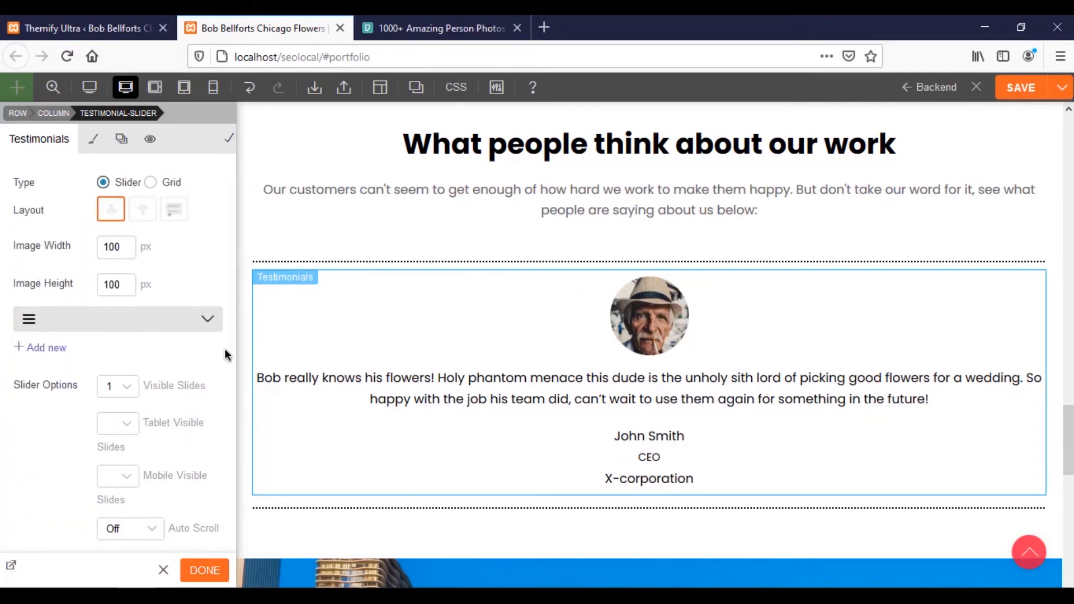
{"action": "scroll", "coordinate": [185, 359], "scroll_direction": "down", "scroll_amount": 5}
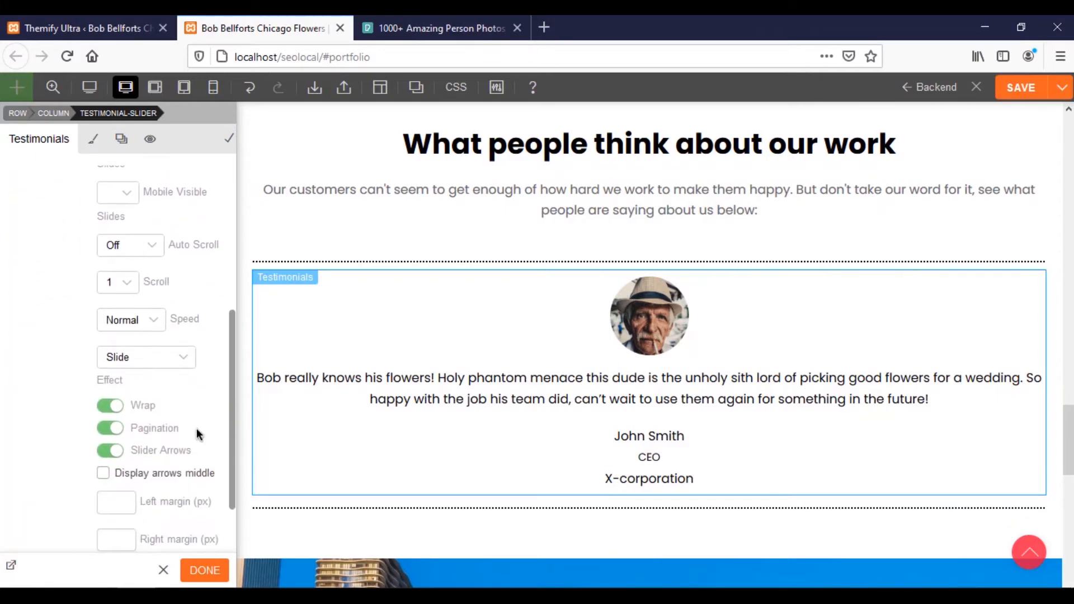
{"action": "scroll", "coordinate": [200, 433], "scroll_direction": "up", "scroll_amount": 3}
{"action": "scroll", "coordinate": [200, 434], "scroll_direction": "up", "scroll_amount": 3}
{"action": "left_click", "coordinate": [53, 345]}
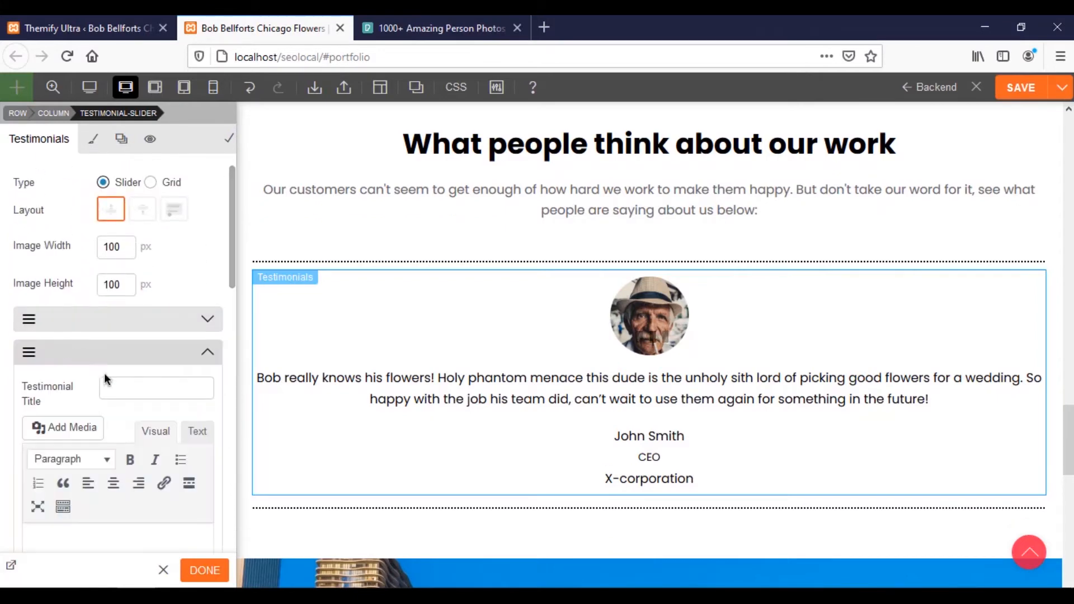
Enter "These. Flowers. Are UnREAL. Couldn't be happier with the service I received. Will definitely come here again 10/10!" as the second testimonial's text
{"action": "scroll", "coordinate": [163, 394], "scroll_direction": "down", "scroll_amount": 3}
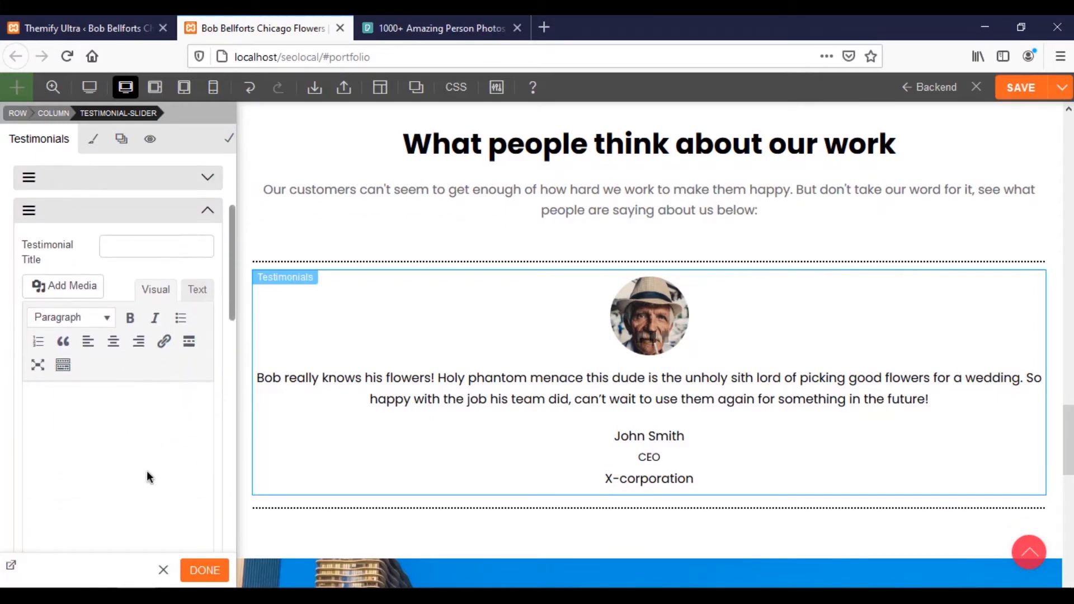
{"action": "scroll", "coordinate": [146, 473], "scroll_direction": "down", "scroll_amount": 1}
{"action": "scroll", "coordinate": [147, 472], "scroll_direction": "up", "scroll_amount": 1}
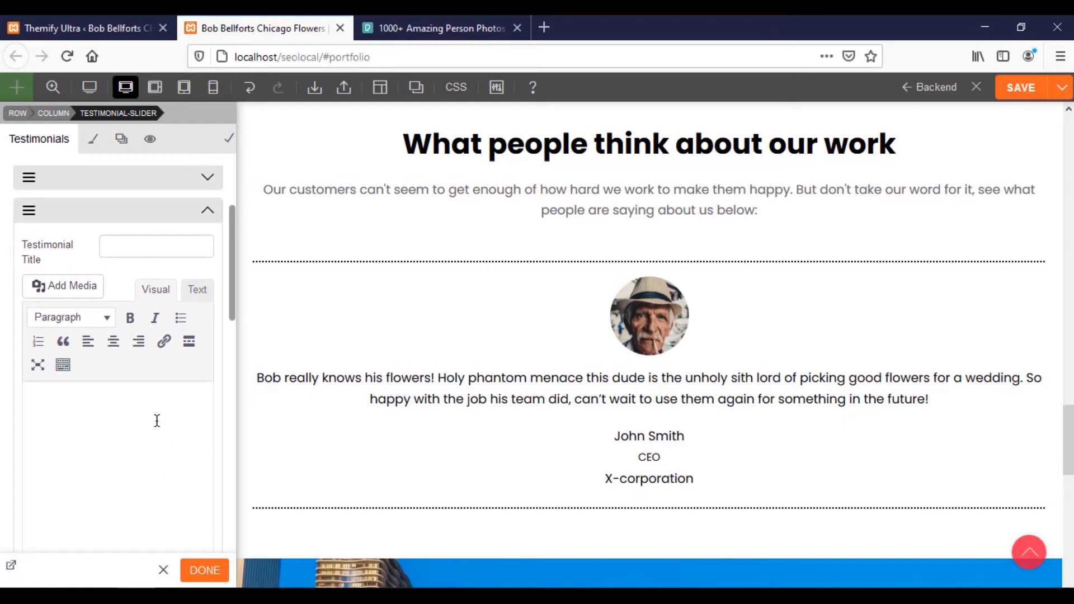
{"action": "scroll", "coordinate": [158, 418], "scroll_direction": "down", "scroll_amount": 2}
{"action": "scroll", "coordinate": [156, 418], "scroll_direction": "up", "scroll_amount": 1}
{"action": "left_click", "coordinate": [146, 359]}
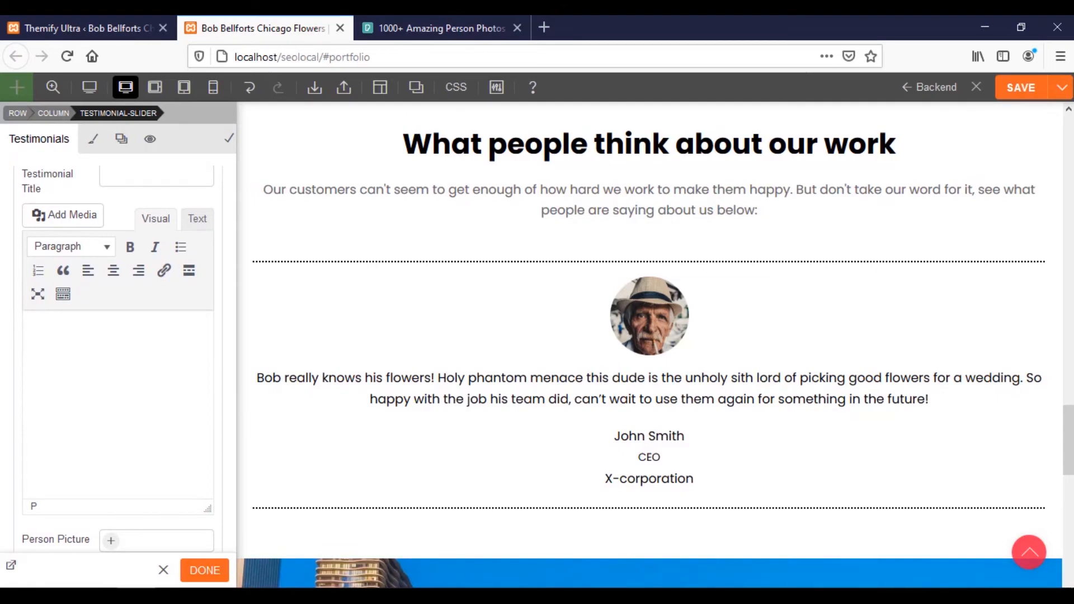
{"action": "type", "text": "These. Flowers. Are UnREAL. Couldn't be happier with the service I received. Will definitely come here again 10/10!"}
{"action": "left_click_drag", "start_coordinate": [230, 319], "coordinate": [226, 269]}
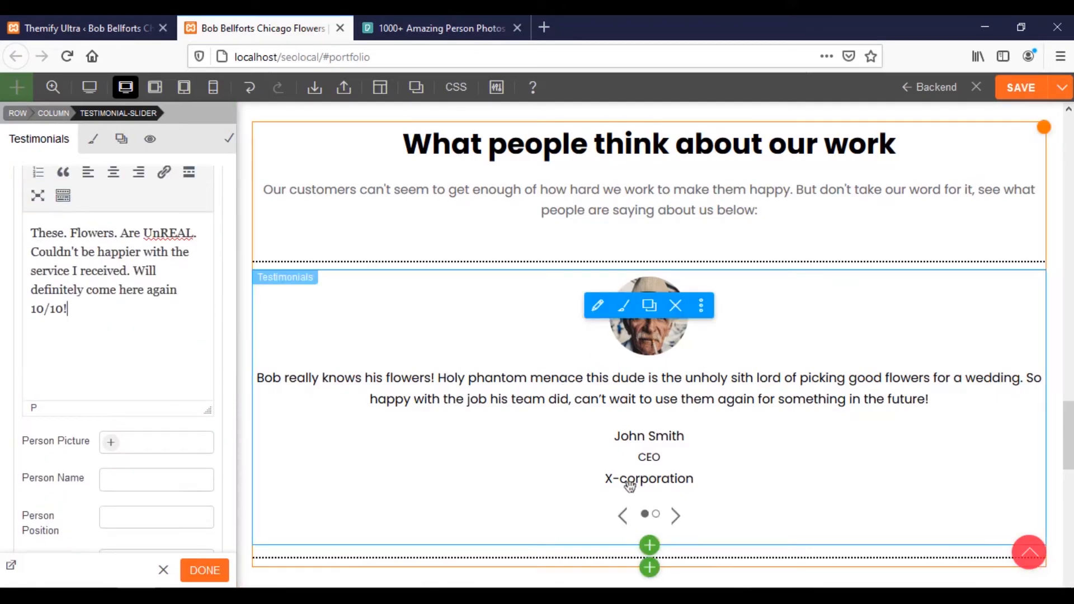
Test the testimonials slider by moving forward to the second review, back to the first, and forward again
{"action": "left_click", "coordinate": [677, 517]}
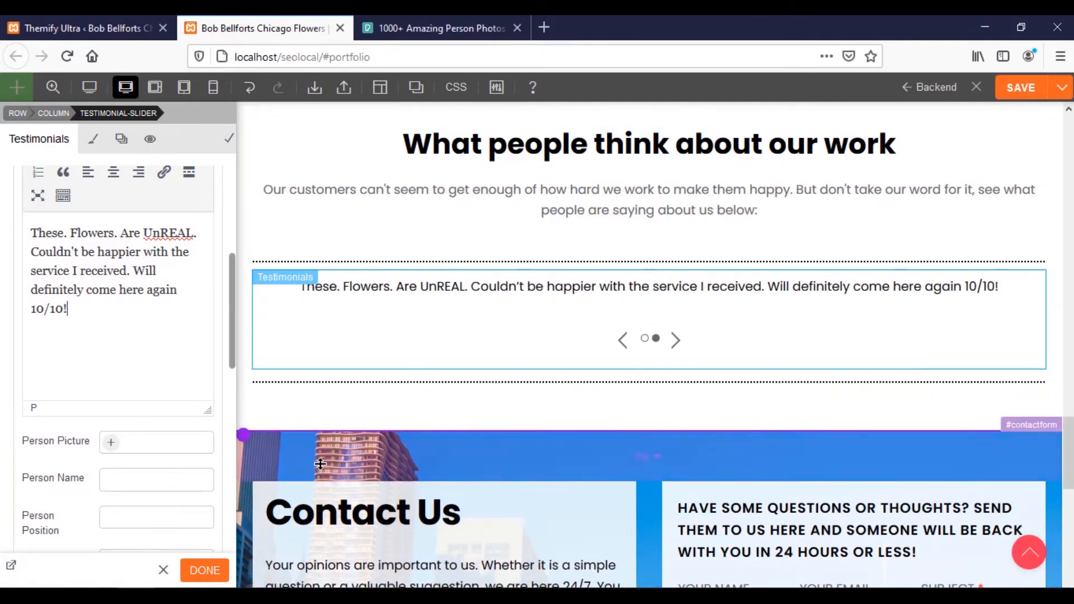
{"action": "scroll", "coordinate": [324, 454], "scroll_direction": "up", "scroll_amount": 1}
{"action": "left_click", "coordinate": [623, 420]}
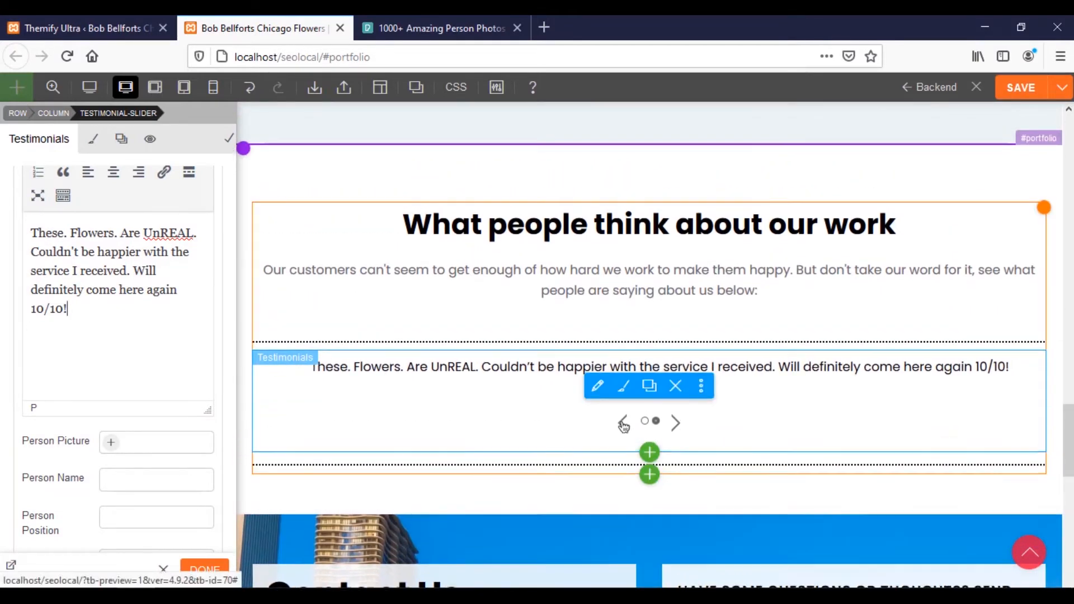
{"action": "scroll", "coordinate": [627, 470], "scroll_direction": "down", "scroll_amount": 1}
{"action": "scroll", "coordinate": [627, 457], "scroll_direction": "down", "scroll_amount": 2}
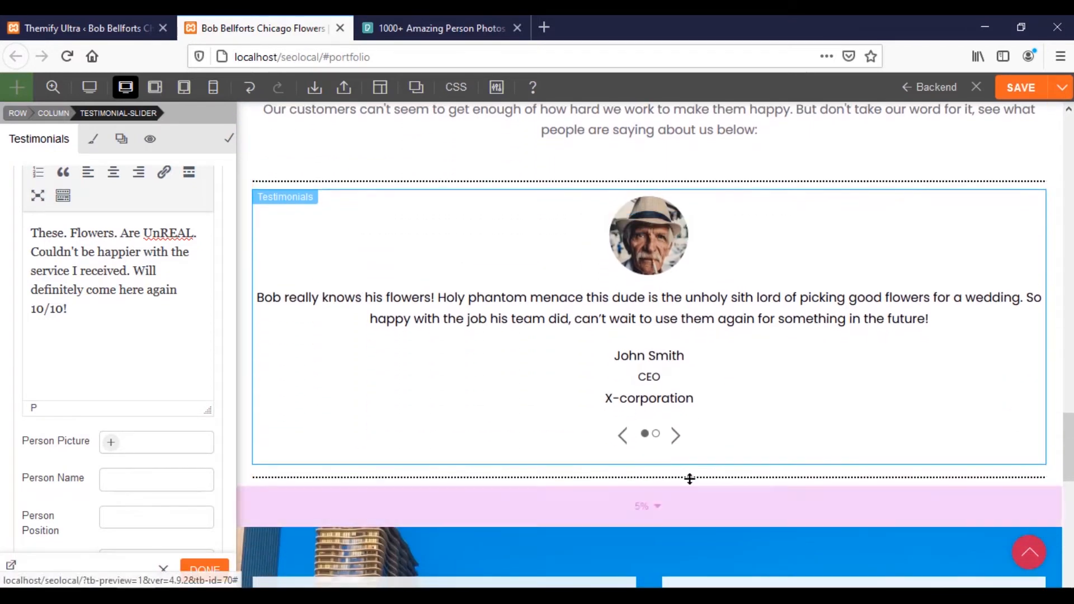
{"action": "left_click", "coordinate": [676, 435]}
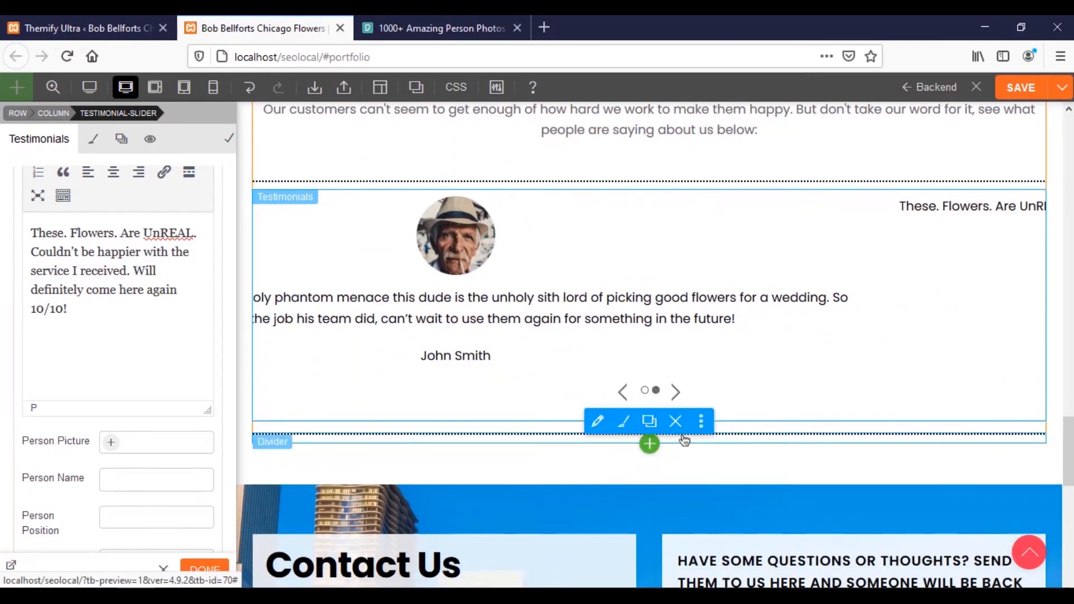
Fill in the second testimonial's person name, the position "Bride" and the wedding's name as the company
{"action": "scroll", "coordinate": [346, 386], "scroll_direction": "up", "scroll_amount": 1}
{"action": "scroll", "coordinate": [168, 441], "scroll_direction": "down", "scroll_amount": 3}
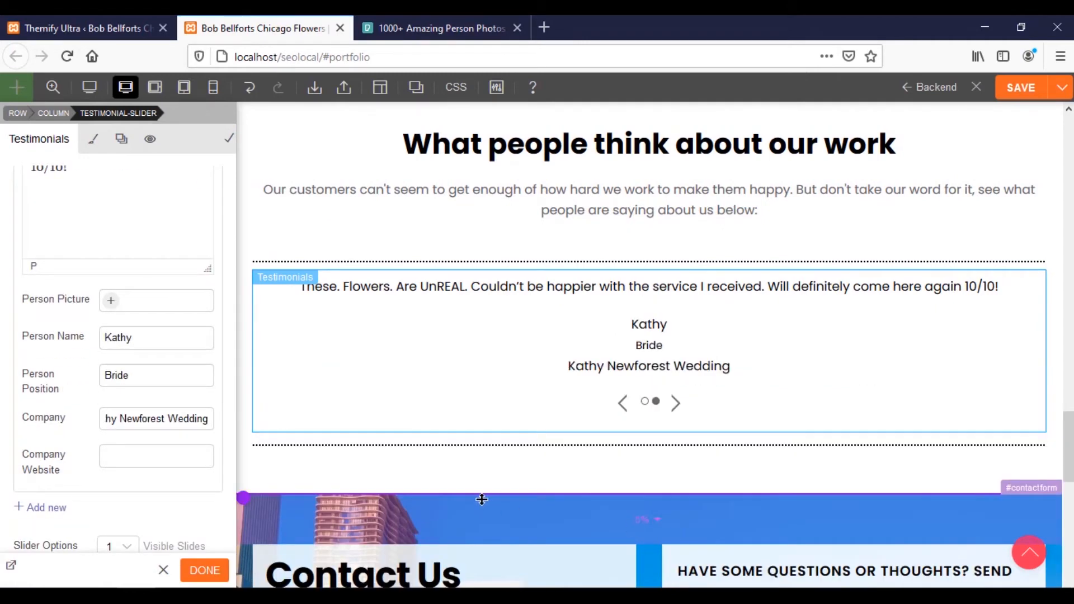
{"action": "left_click_drag", "start_coordinate": [228, 398], "coordinate": [228, 386]}
Switch to Pexels, narrow the person photos to the Woman category and look through them for a reviewer portrait
{"action": "left_click", "coordinate": [472, 26]}
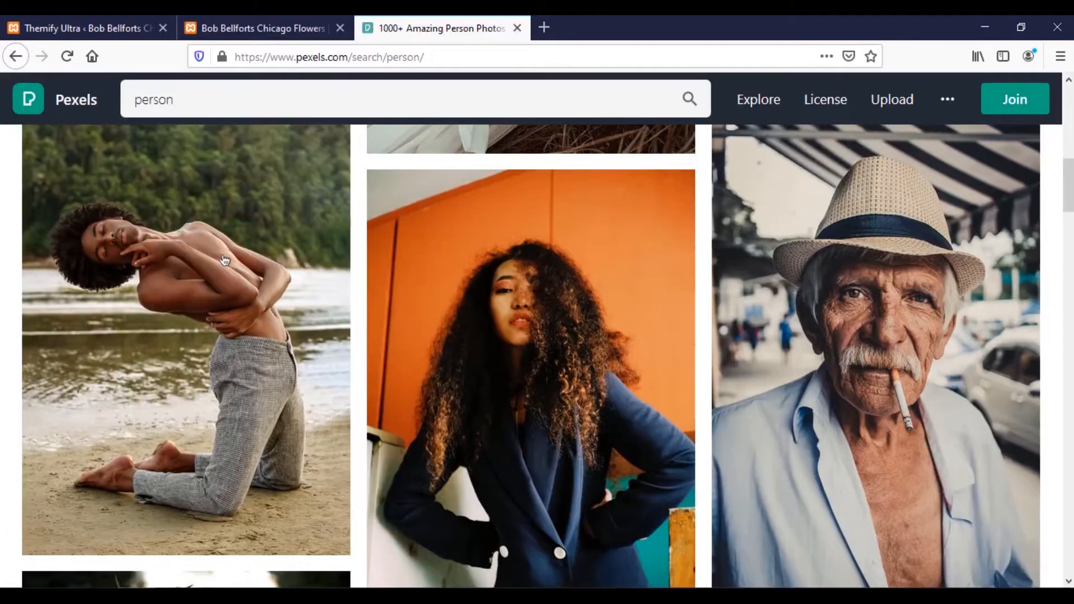
{"action": "scroll", "coordinate": [319, 282], "scroll_direction": "up", "scroll_amount": 10}
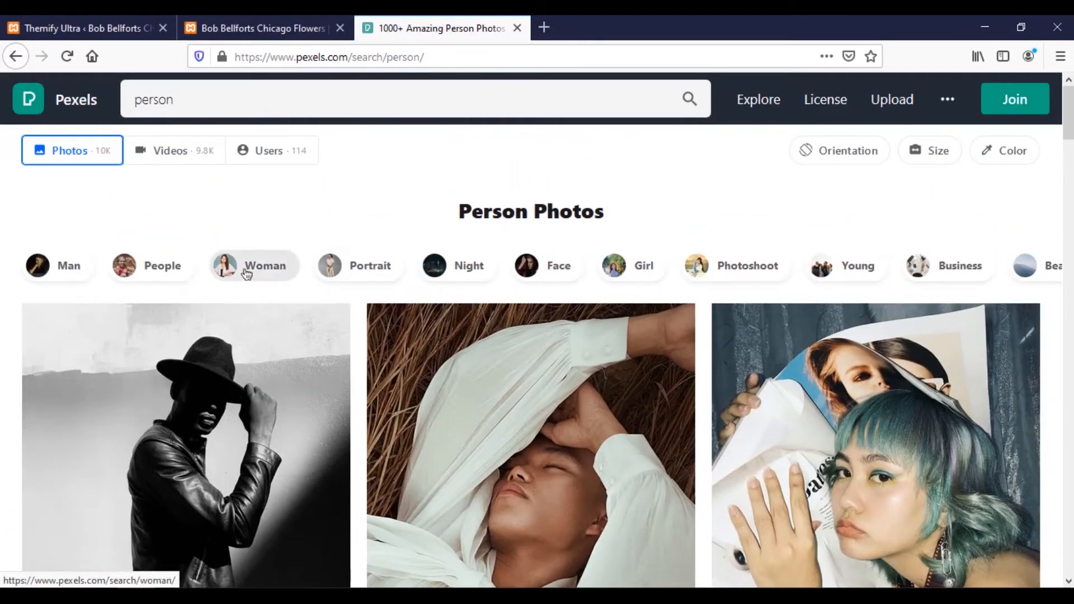
{"action": "left_click", "coordinate": [246, 274]}
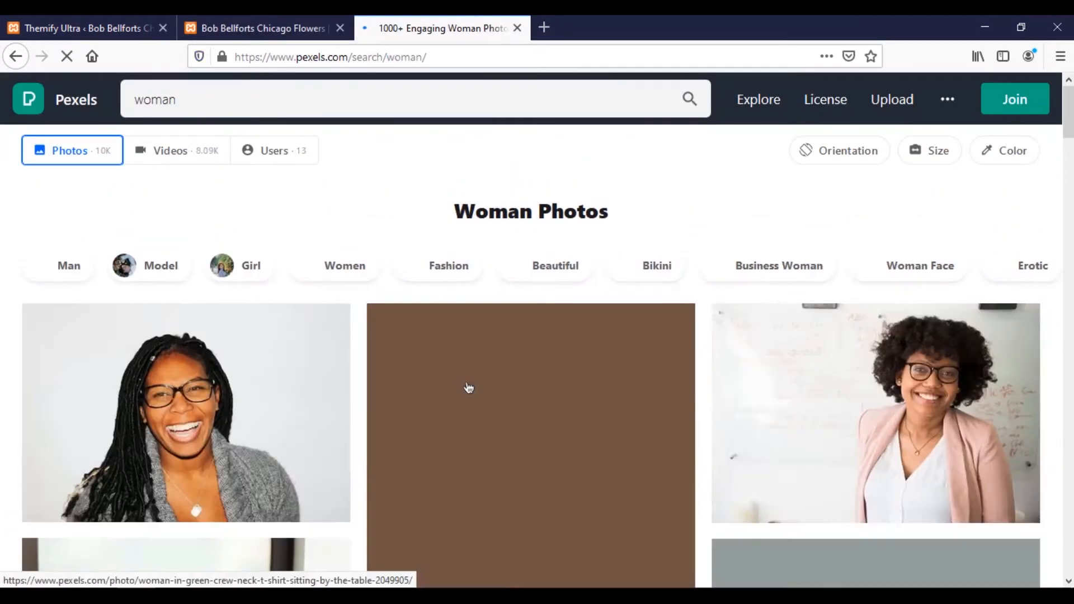
{"action": "scroll", "coordinate": [468, 387], "scroll_direction": "down", "scroll_amount": 10}
{"action": "scroll", "coordinate": [396, 405], "scroll_direction": "up", "scroll_amount": 5}
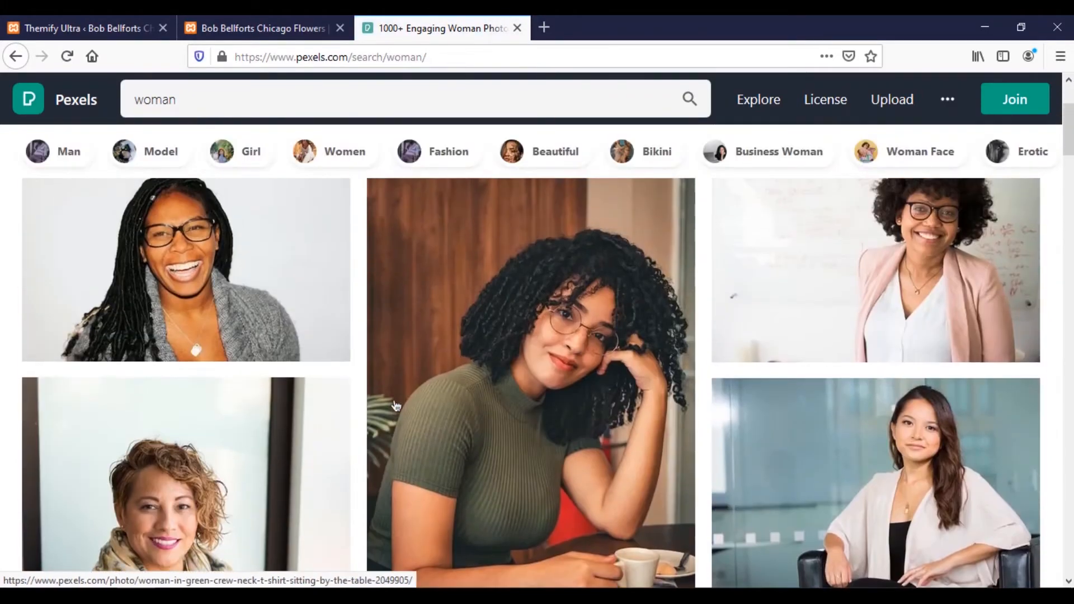
{"action": "scroll", "coordinate": [396, 405], "scroll_direction": "up", "scroll_amount": 1}
{"action": "scroll", "coordinate": [396, 405], "scroll_direction": "down", "scroll_amount": 3}
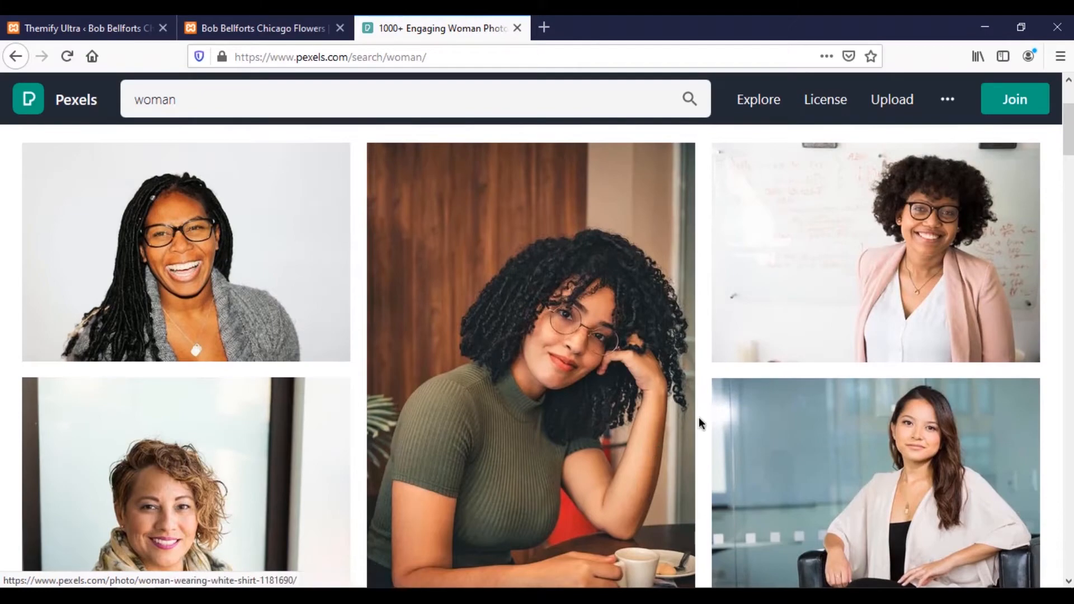
{"action": "scroll", "coordinate": [512, 436], "scroll_direction": "down", "scroll_amount": 6}
{"action": "scroll", "coordinate": [511, 437], "scroll_direction": "down", "scroll_amount": 10}
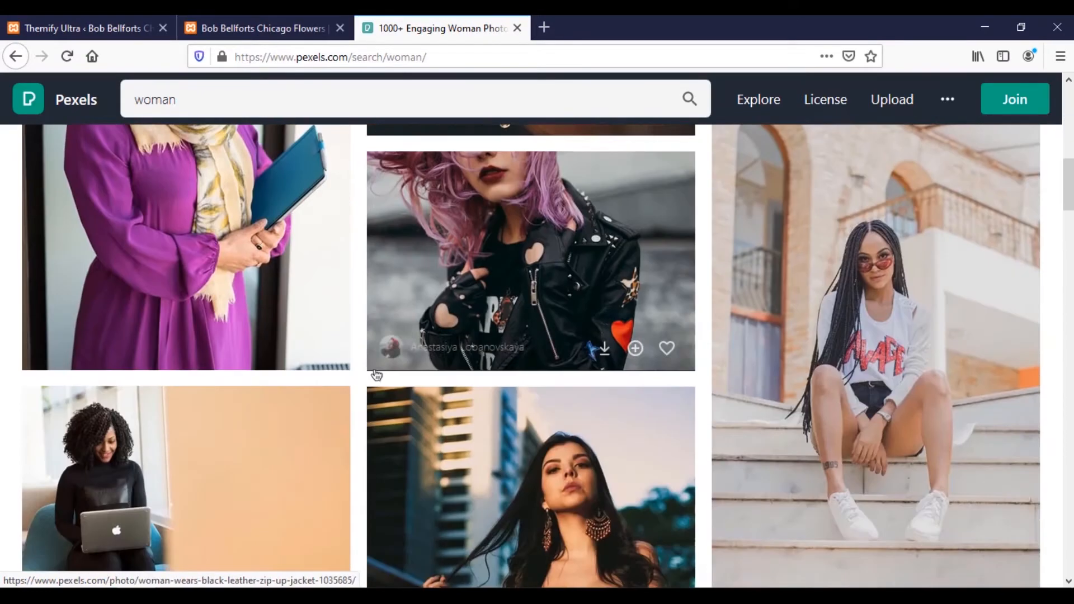
{"action": "scroll", "coordinate": [364, 412], "scroll_direction": "down", "scroll_amount": 15}
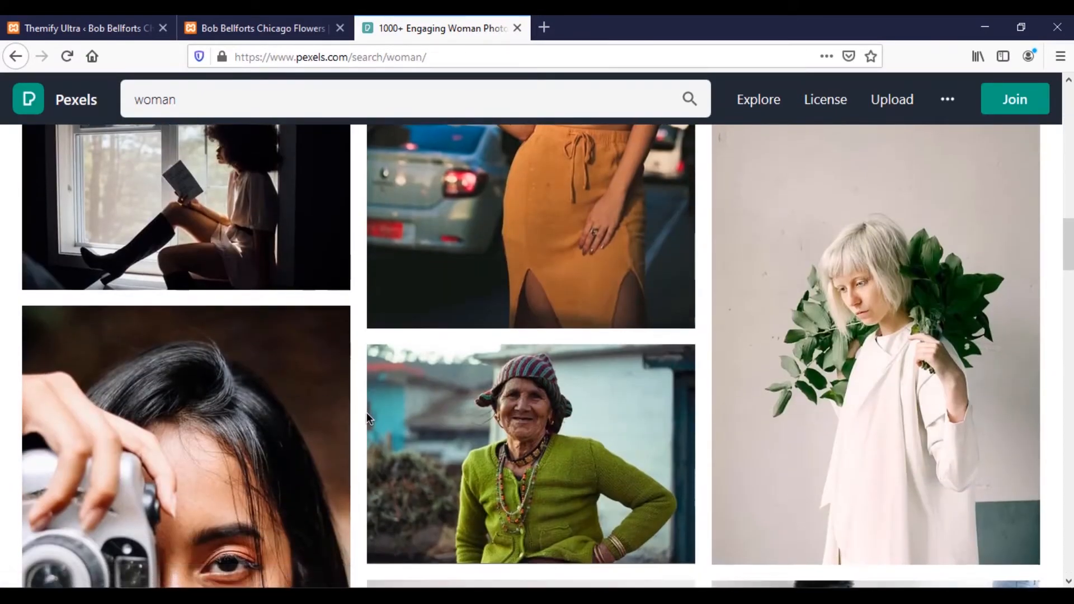
{"action": "scroll", "coordinate": [361, 416], "scroll_direction": "down", "scroll_amount": 6}
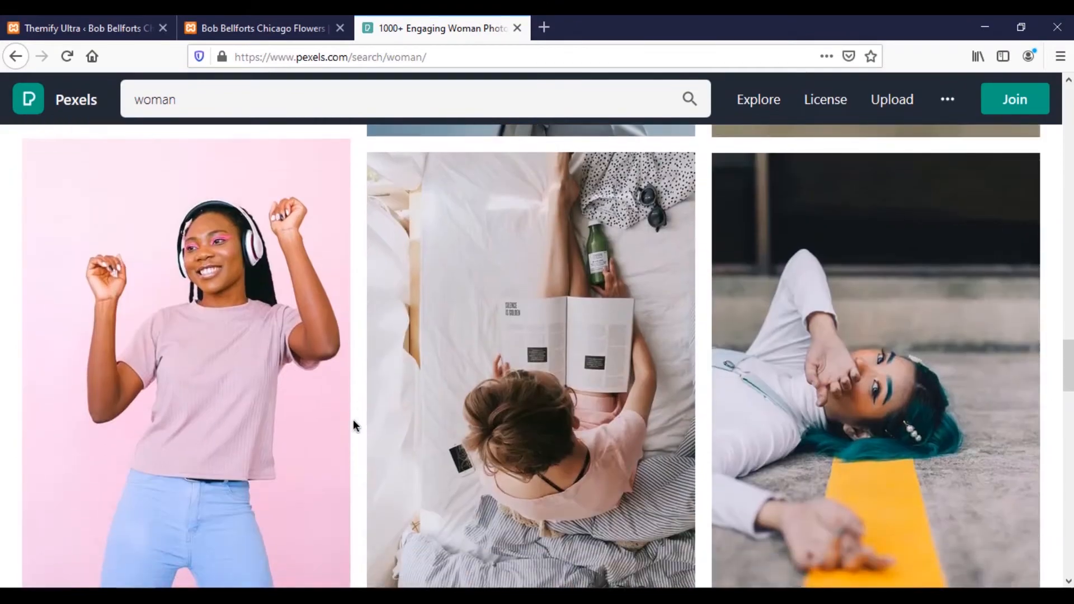
{"action": "scroll", "coordinate": [358, 417], "scroll_direction": "up", "scroll_amount": 20}
{"action": "scroll", "coordinate": [364, 415], "scroll_direction": "up", "scroll_amount": 3}
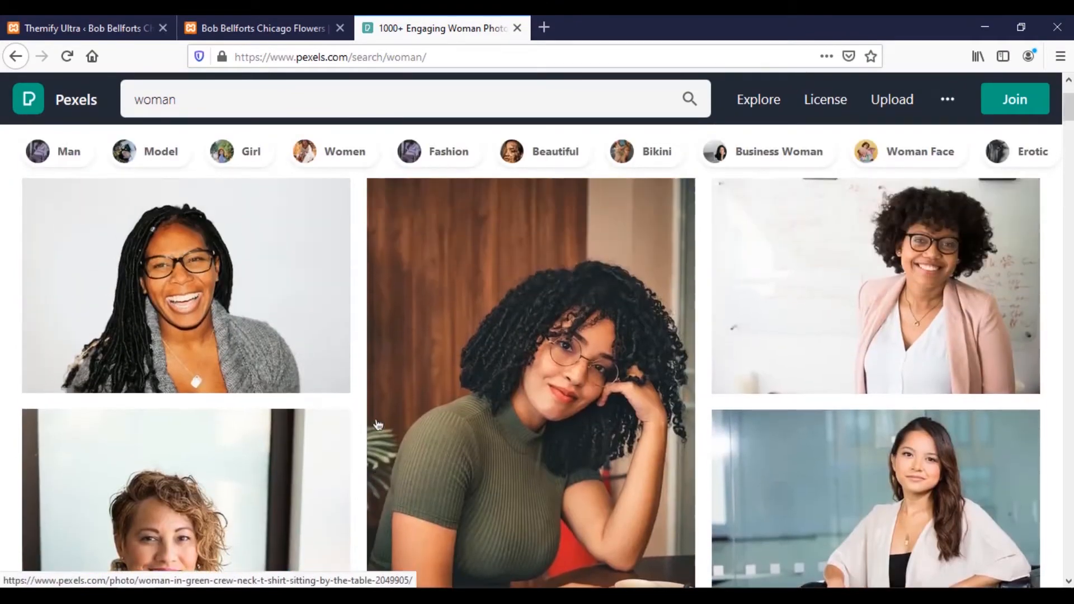
{"action": "scroll", "coordinate": [557, 343], "scroll_direction": "down", "scroll_amount": 3}
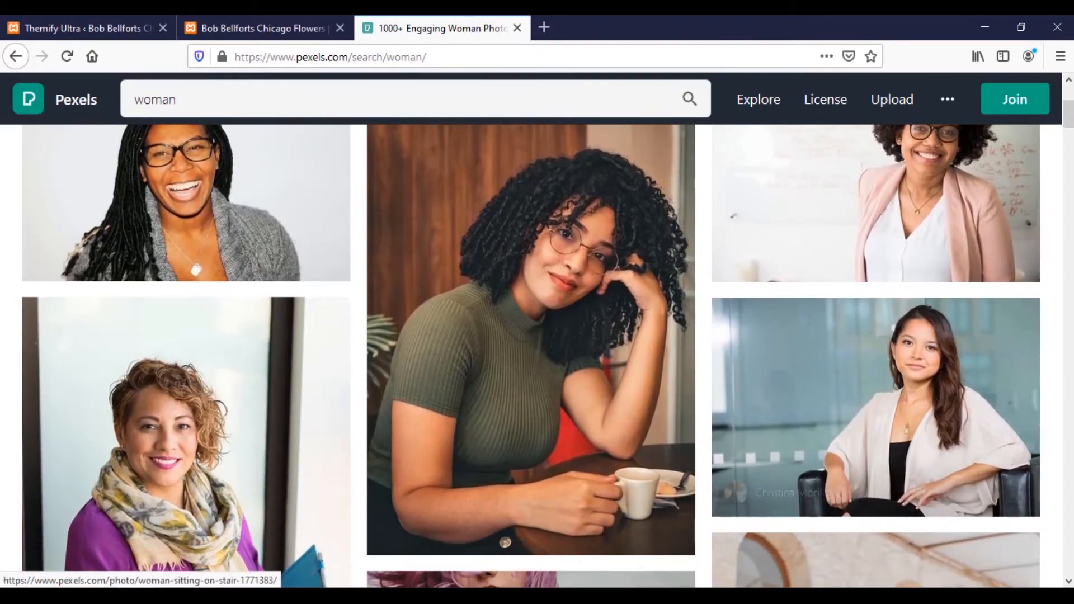
Use TechSmith Capture to grab a roughly square region around the face of the woman in the green shirt
{"action": "left_click", "coordinate": [892, 587]}
{"action": "right_click", "coordinate": [864, 571]}
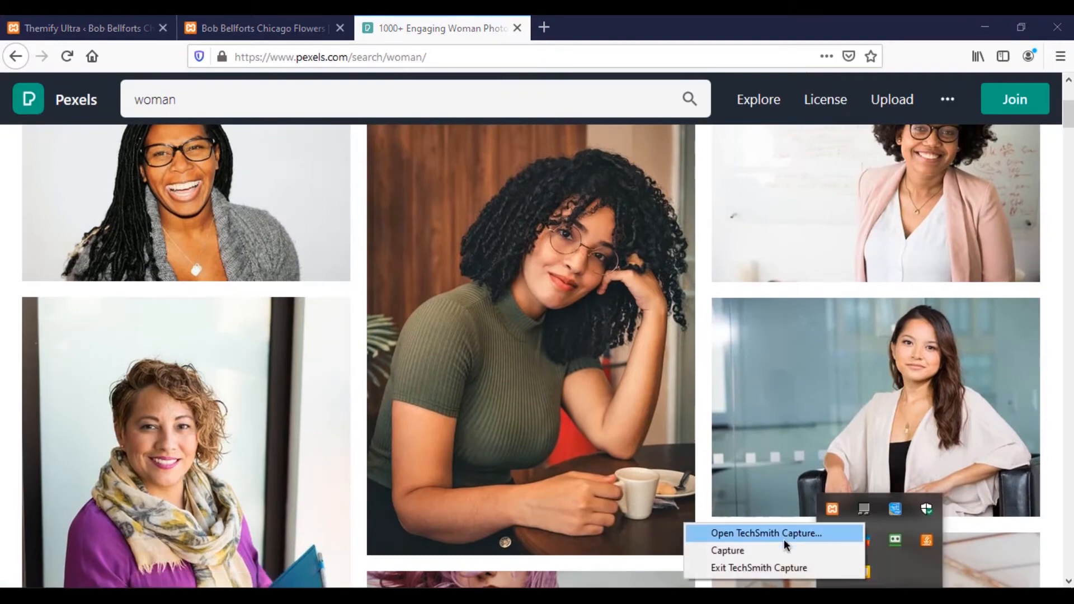
{"action": "left_click", "coordinate": [762, 552]}
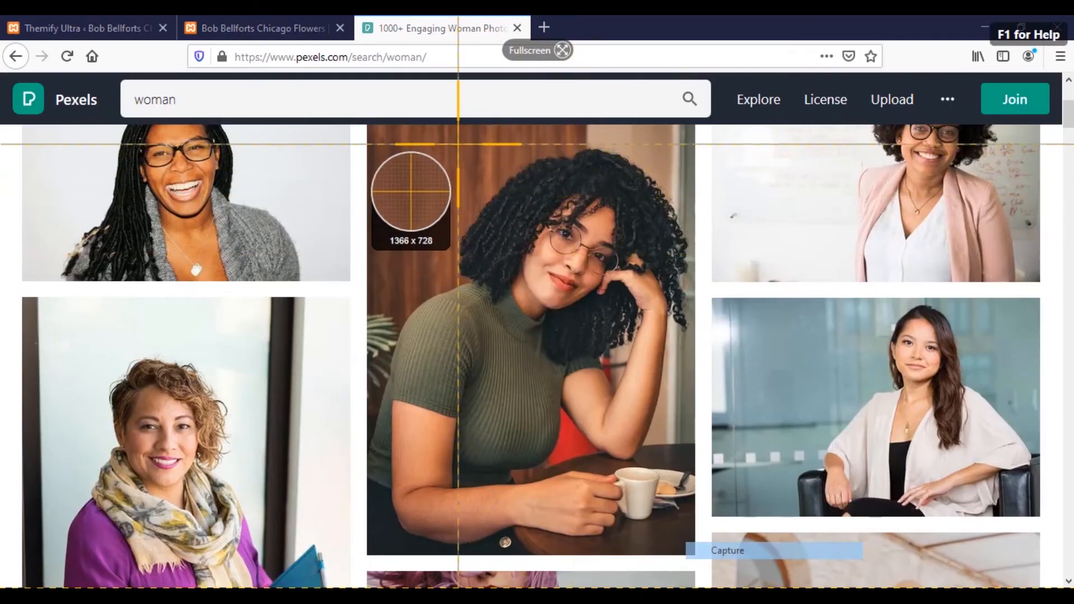
{"action": "left_click_drag", "start_coordinate": [457, 144], "coordinate": [675, 356]}
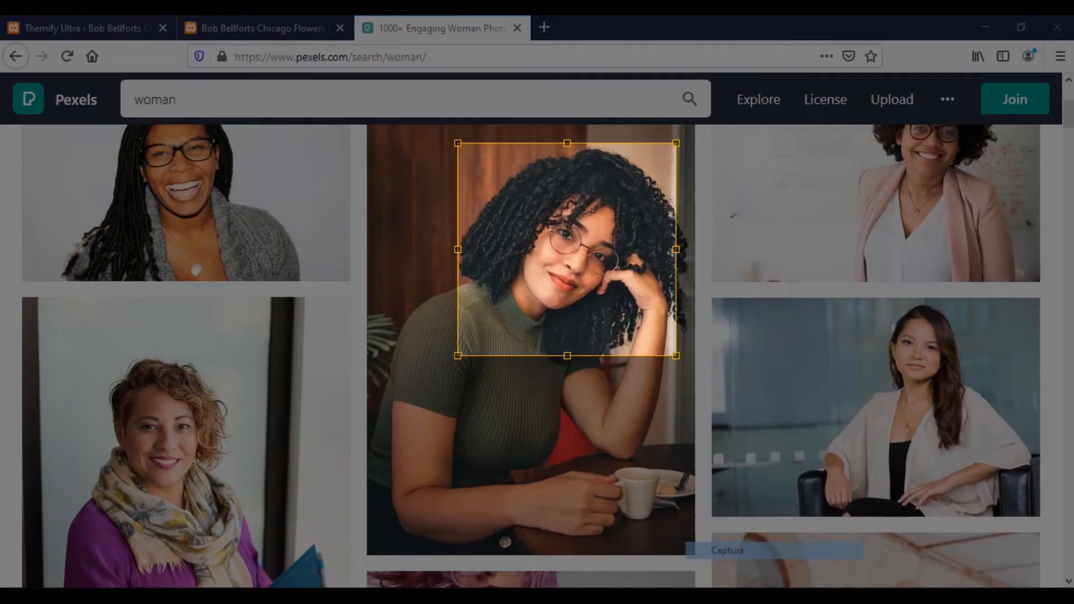
{"action": "left_click", "coordinate": [404, 390]}
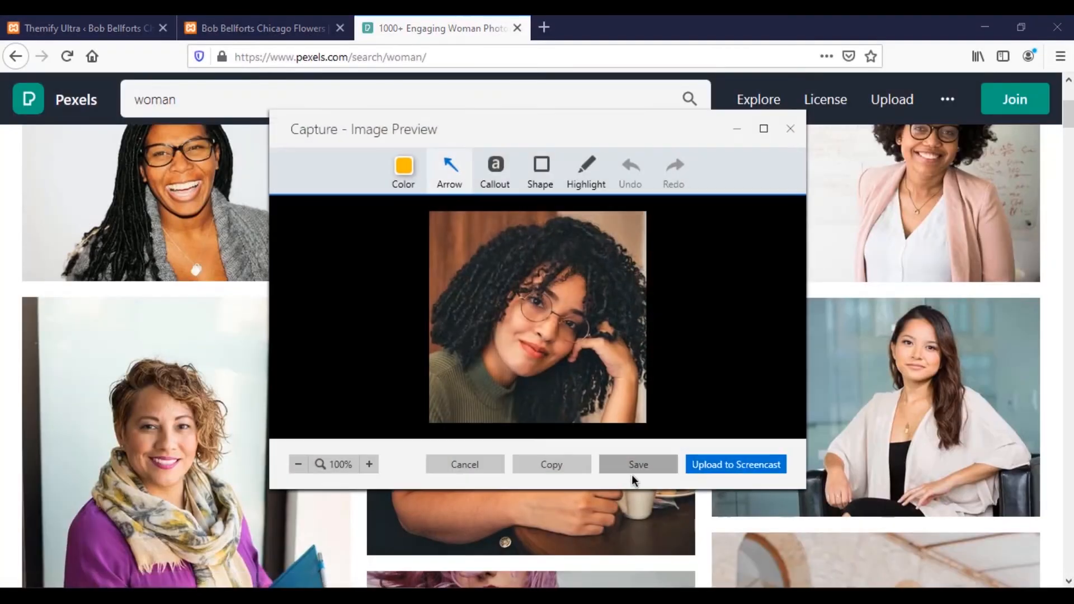
Save the captured portrait to the Desktop as the PNG 2020-09-17_23-42-17 and close the capture preview
{"action": "left_click", "coordinate": [636, 469]}
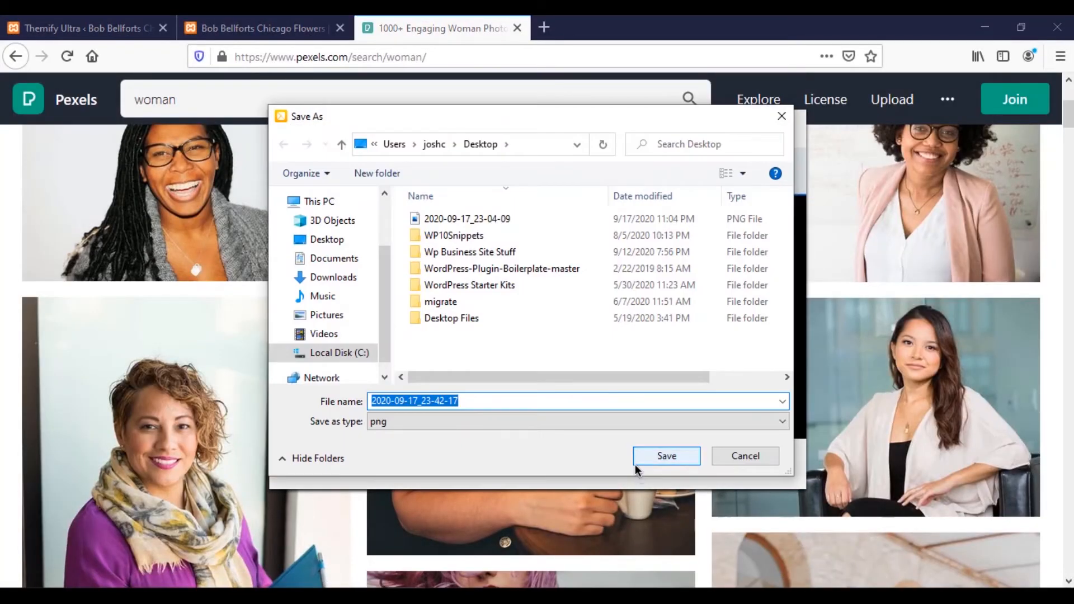
{"action": "left_click", "coordinate": [644, 461]}
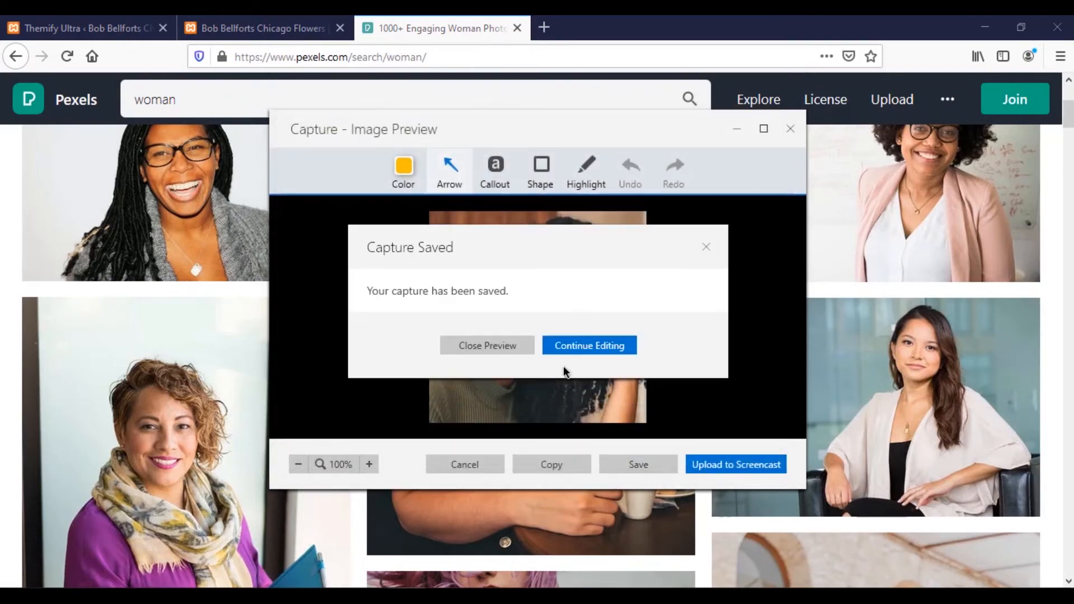
{"action": "left_click", "coordinate": [526, 352]}
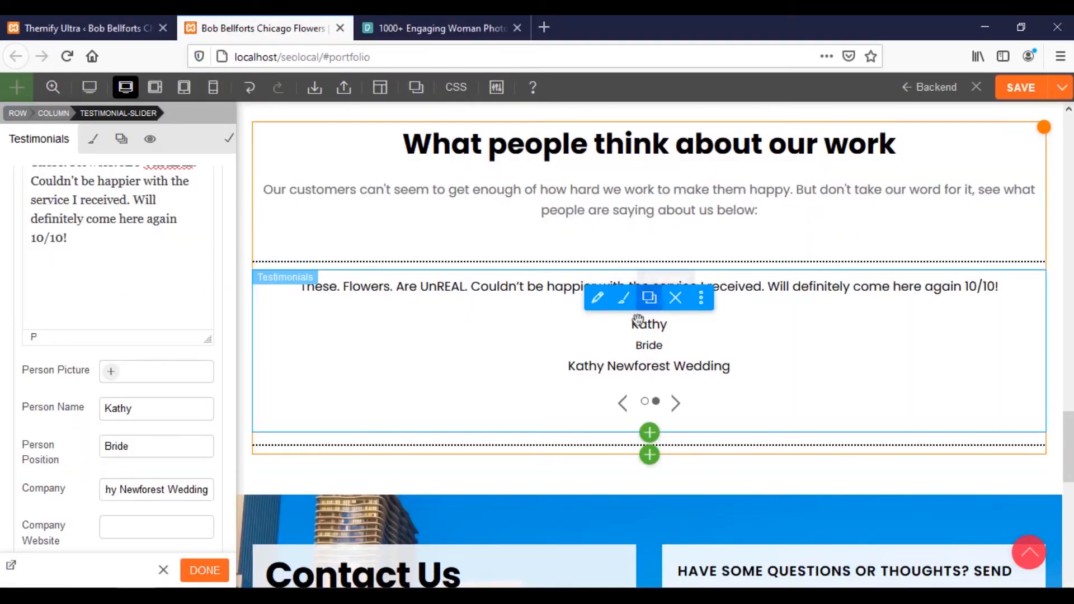
Upload the captured portrait of the woman in the green shirt as the second testimonial's person picture and finish editing the module
{"action": "left_click", "coordinate": [111, 373]}
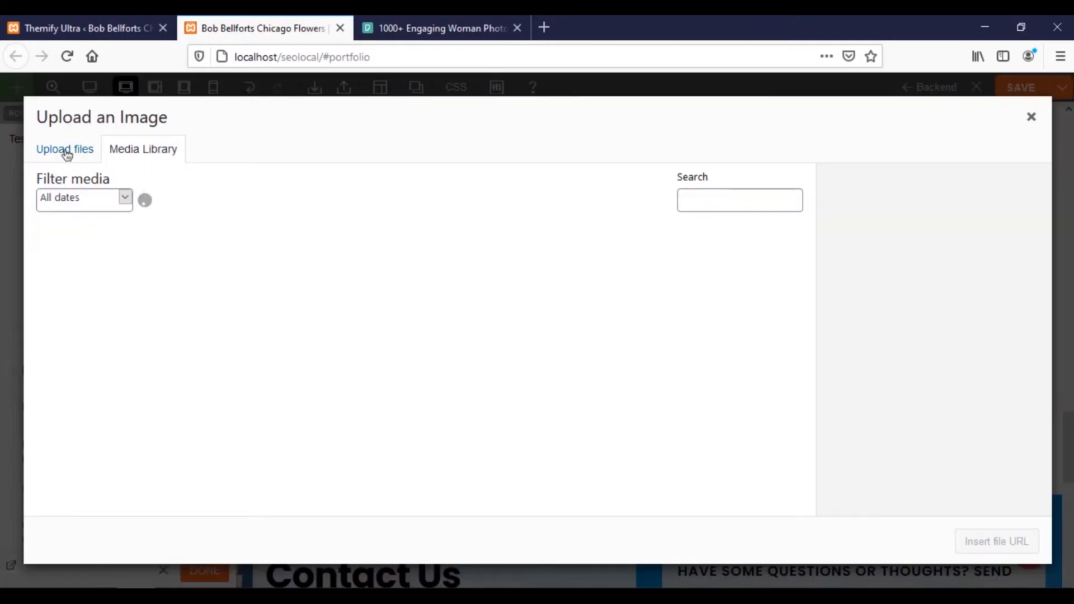
{"action": "left_click", "coordinate": [64, 150]}
{"action": "left_click", "coordinate": [518, 364]}
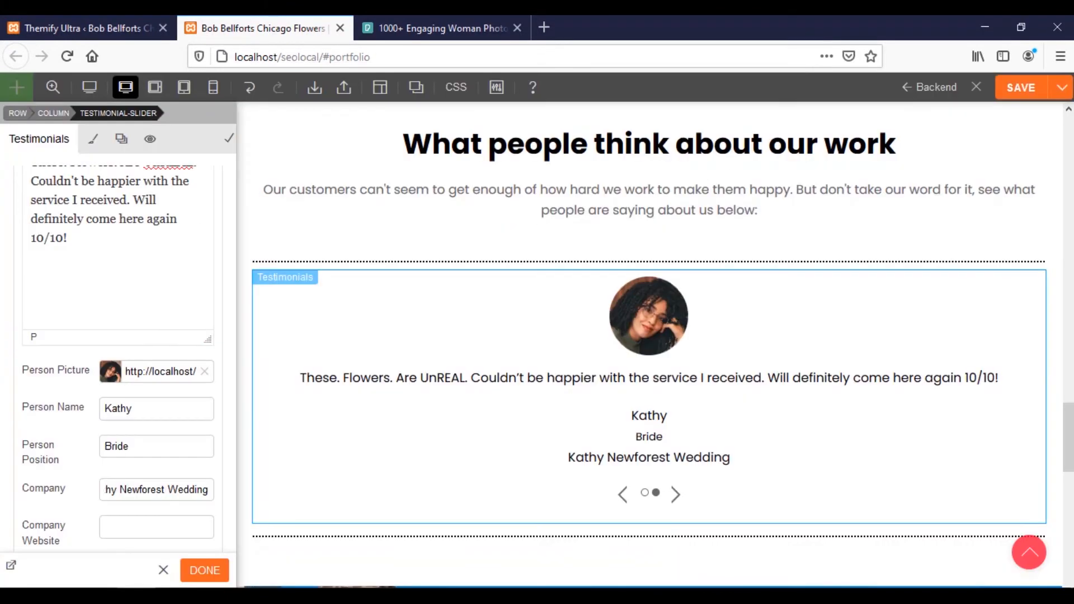
{"action": "left_click", "coordinate": [206, 580]}
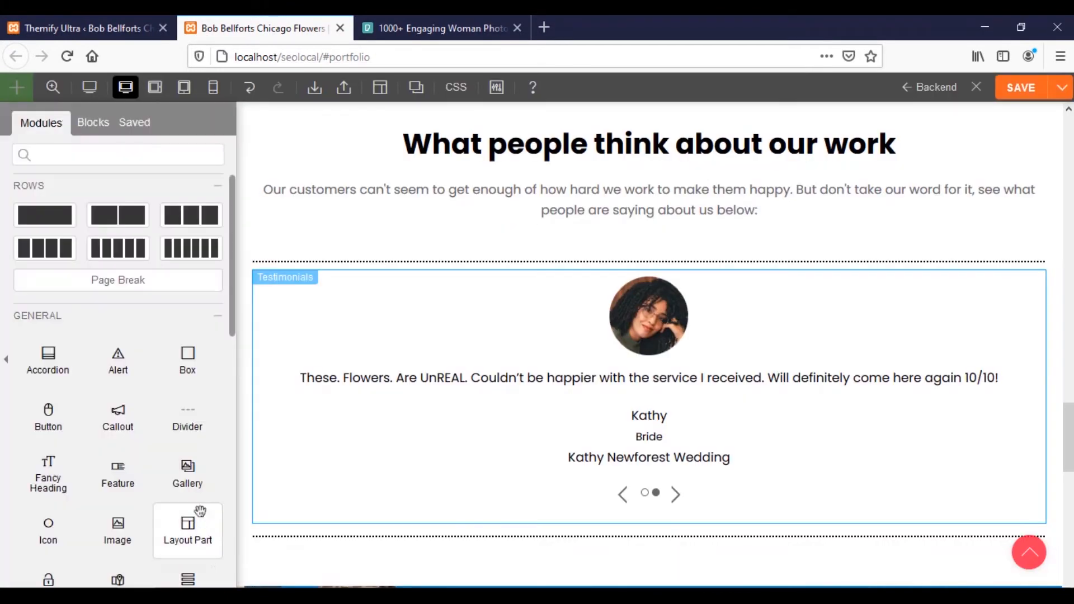
Reopen the Testimonials module and change its type from Slider to Grid with the two-column Grid 2 layout
{"action": "left_click", "coordinate": [598, 307]}
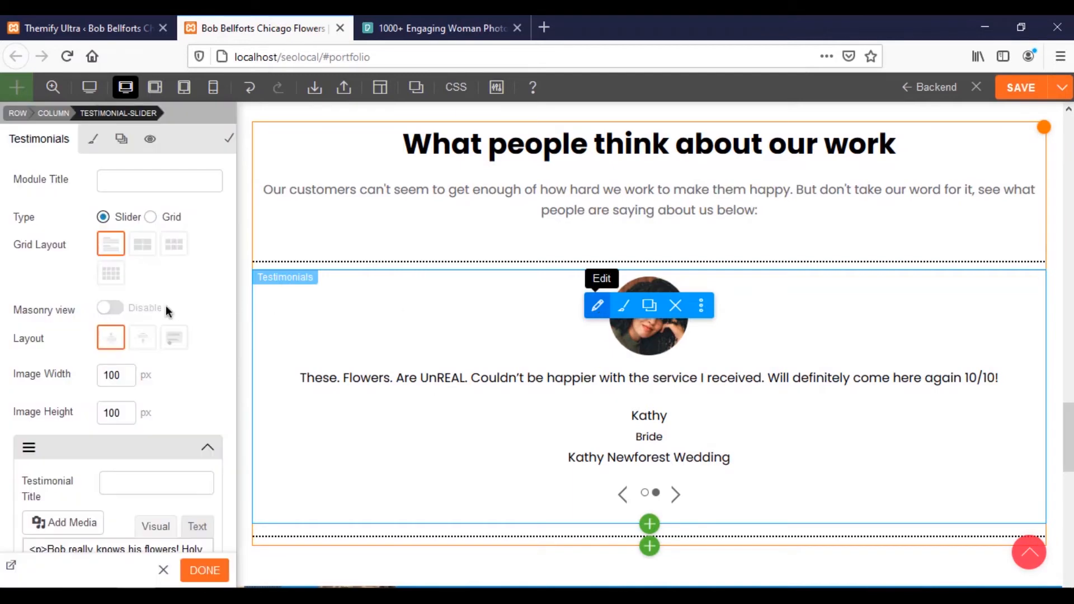
{"action": "left_click", "coordinate": [151, 217]}
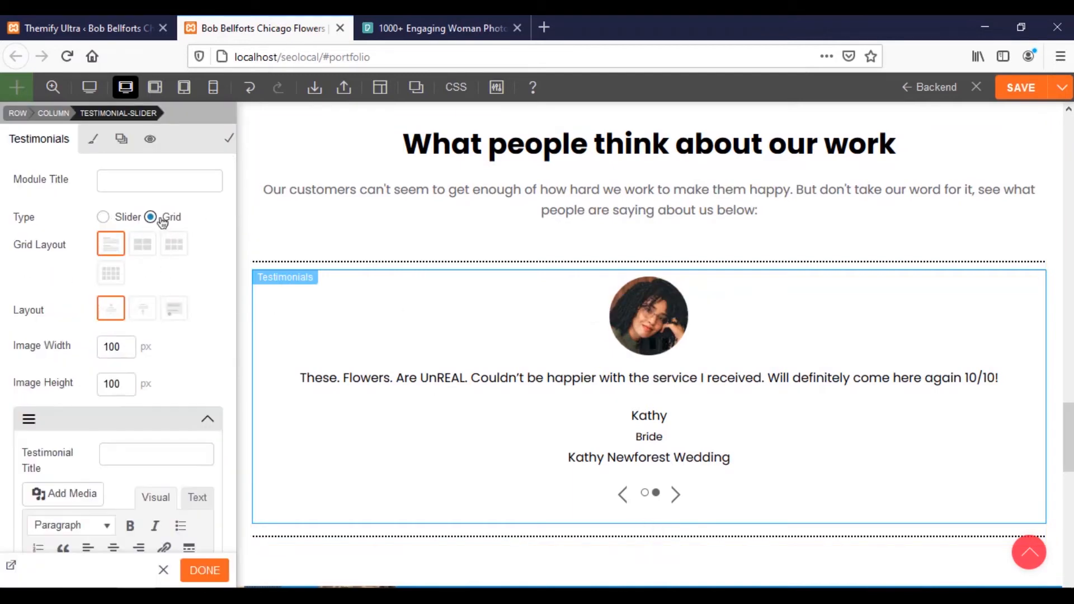
{"action": "left_click", "coordinate": [143, 257]}
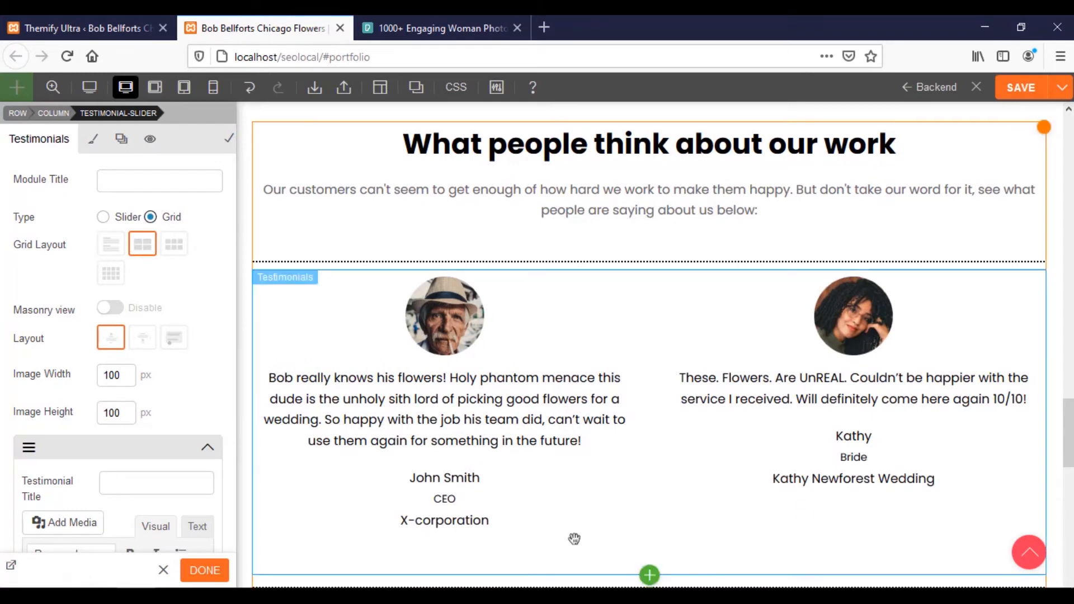
{"action": "scroll", "coordinate": [562, 544], "scroll_direction": "down", "scroll_amount": 3}
{"action": "scroll", "coordinate": [562, 544], "scroll_direction": "up", "scroll_amount": 3}
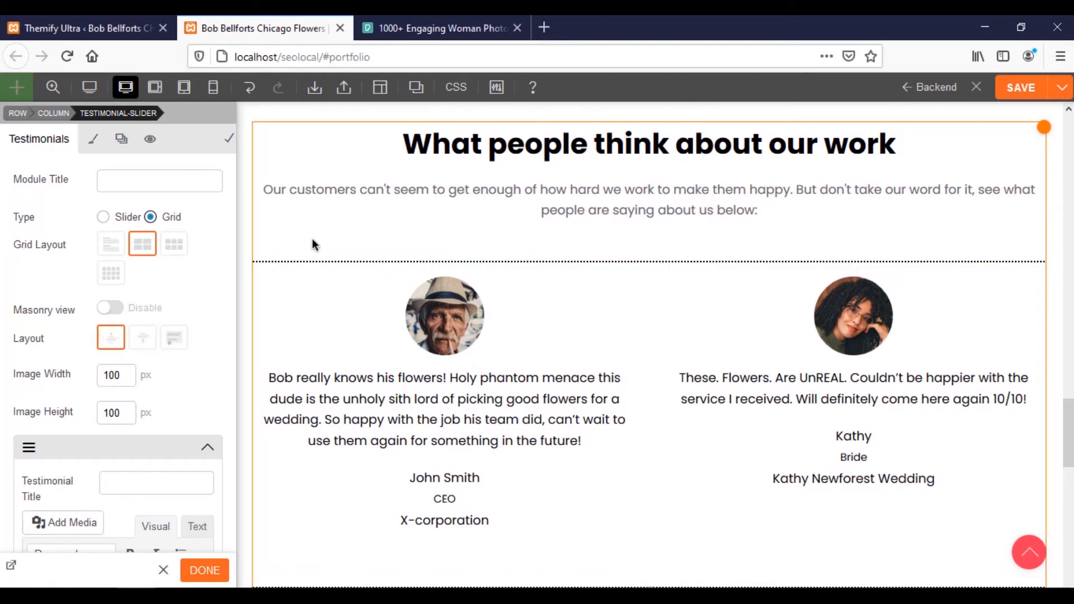
Try the three-column, four-column and single-column grid layouts on the testimonials, and return to Grid 2
{"action": "left_click", "coordinate": [176, 246]}
{"action": "left_click", "coordinate": [113, 278]}
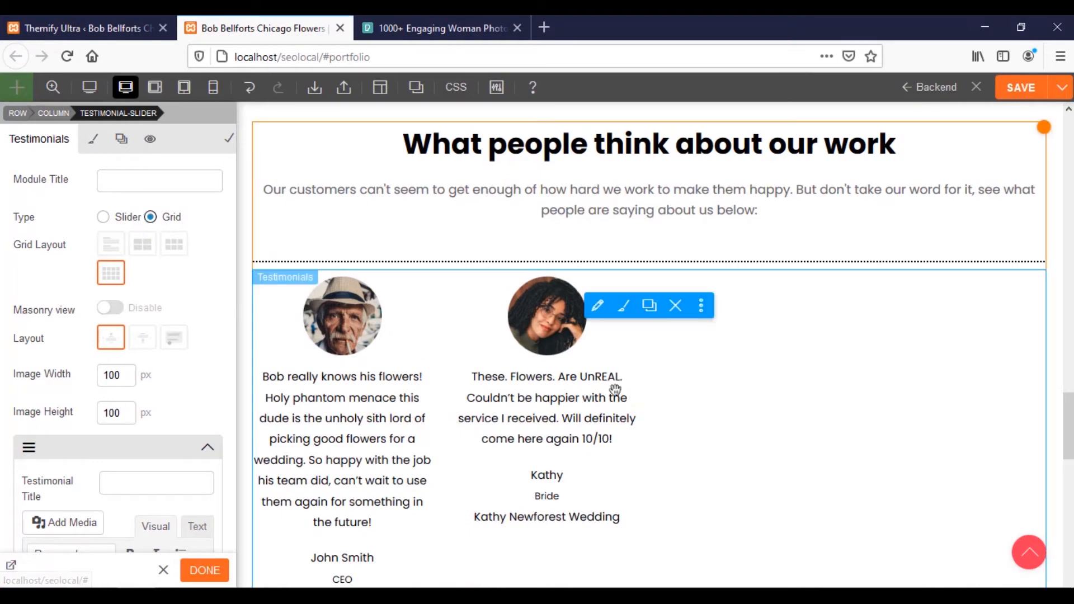
{"action": "left_click", "coordinate": [143, 246]}
{"action": "left_click", "coordinate": [111, 249]}
{"action": "left_click", "coordinate": [143, 245]}
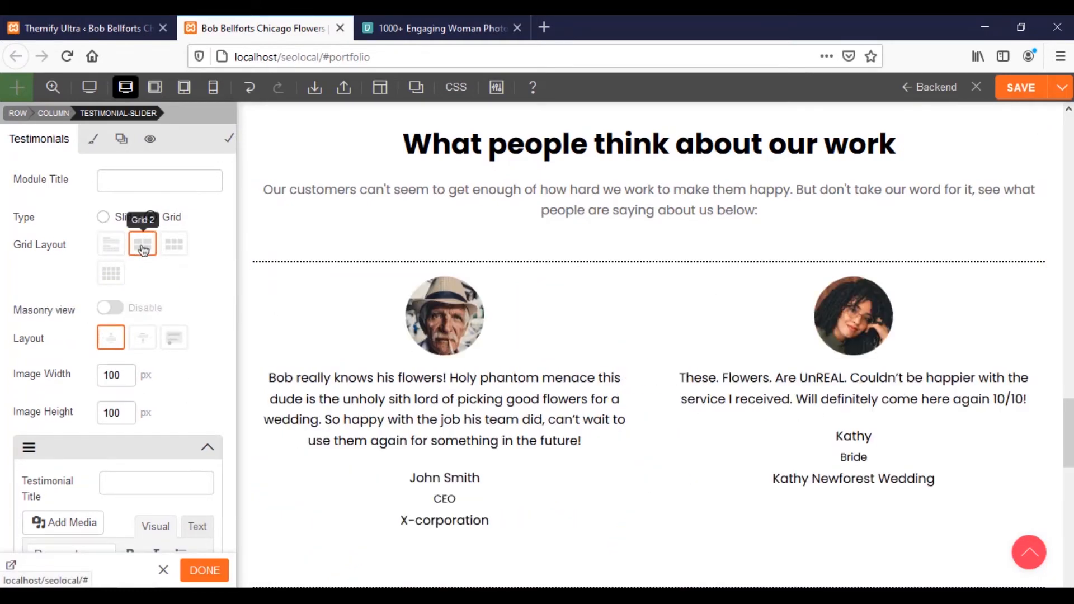
{"action": "scroll", "coordinate": [371, 408], "scroll_direction": "down", "scroll_amount": 3}
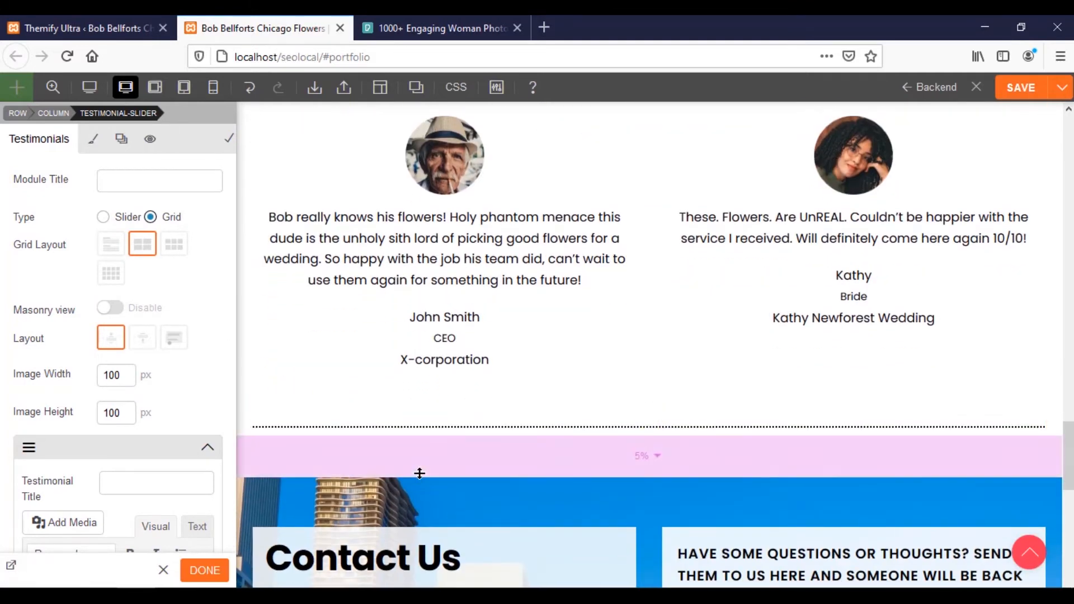
{"action": "scroll", "coordinate": [419, 474], "scroll_direction": "up", "scroll_amount": 3}
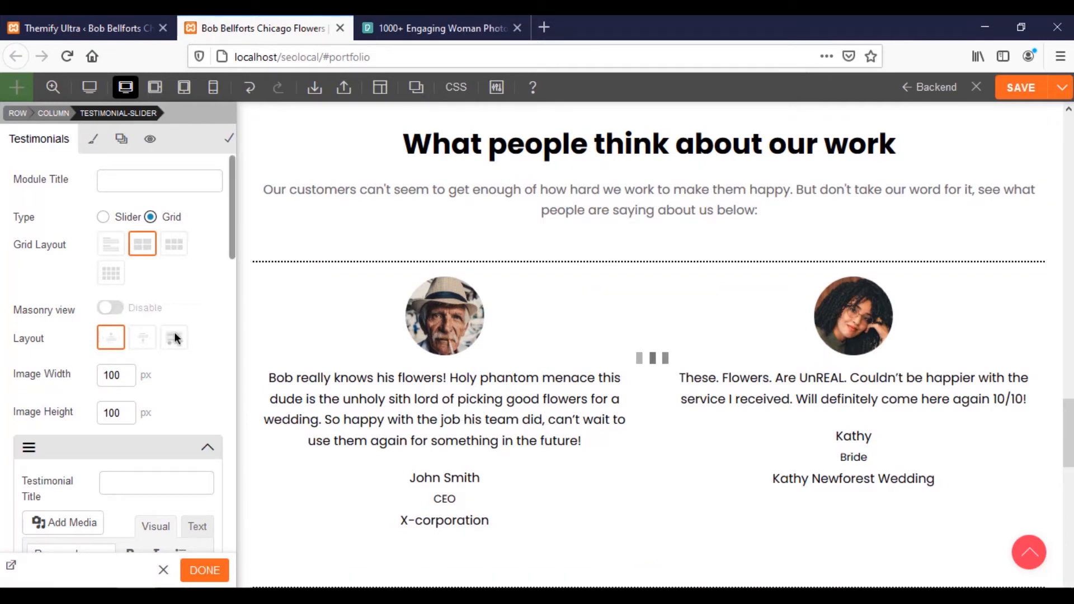
Try the Image Bubble layout and the second layout option on the testimonials, and return to the first layout
{"action": "scroll", "coordinate": [213, 404], "scroll_direction": "down", "scroll_amount": 3}
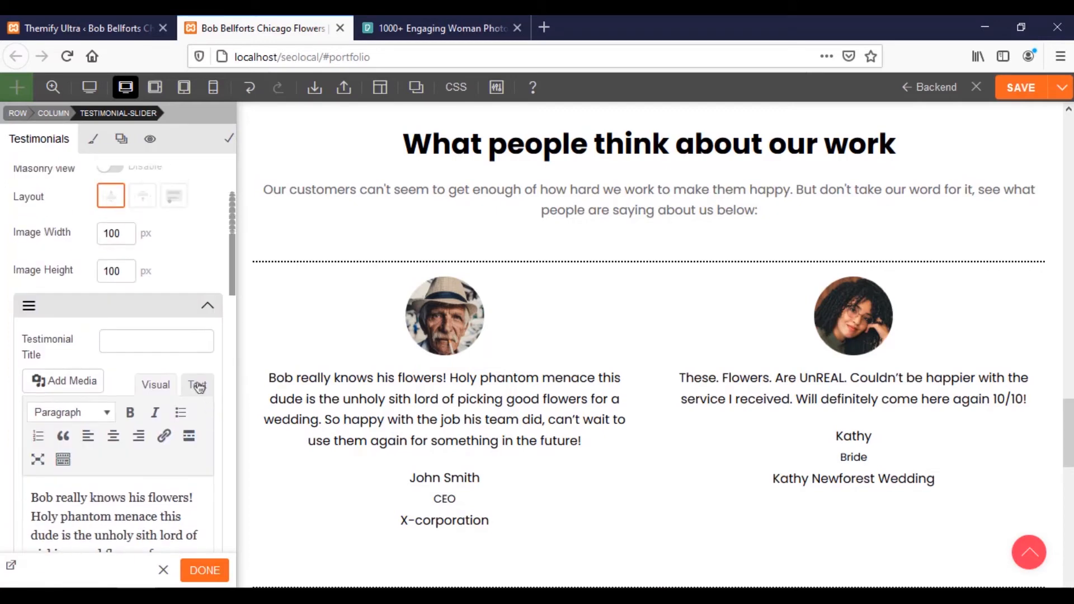
{"action": "scroll", "coordinate": [192, 262], "scroll_direction": "up", "scroll_amount": 2}
{"action": "left_click", "coordinate": [174, 267]}
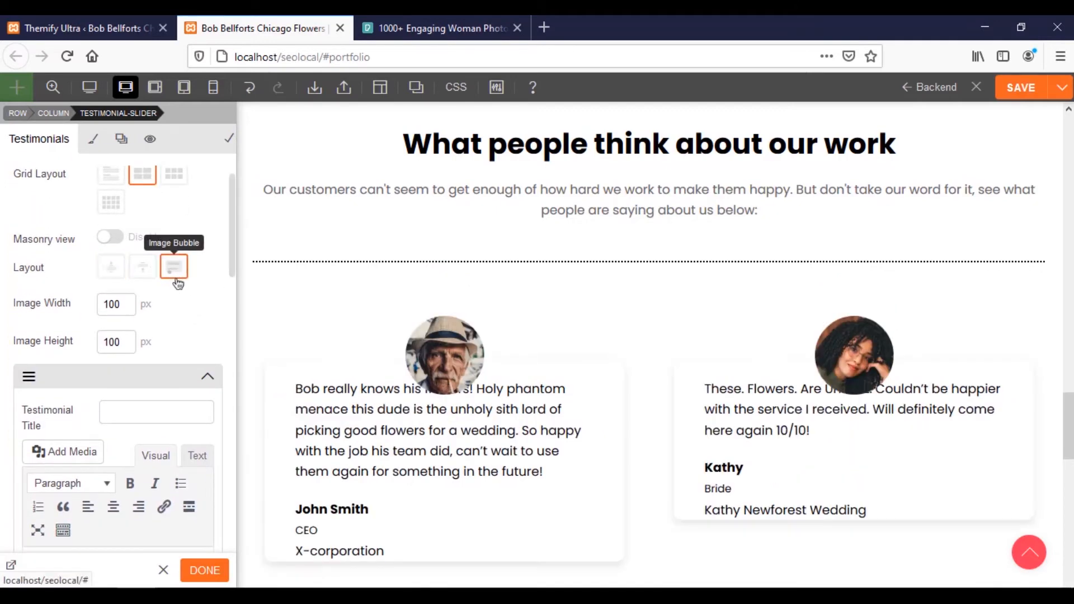
{"action": "left_click", "coordinate": [144, 277]}
{"action": "left_click", "coordinate": [111, 268]}
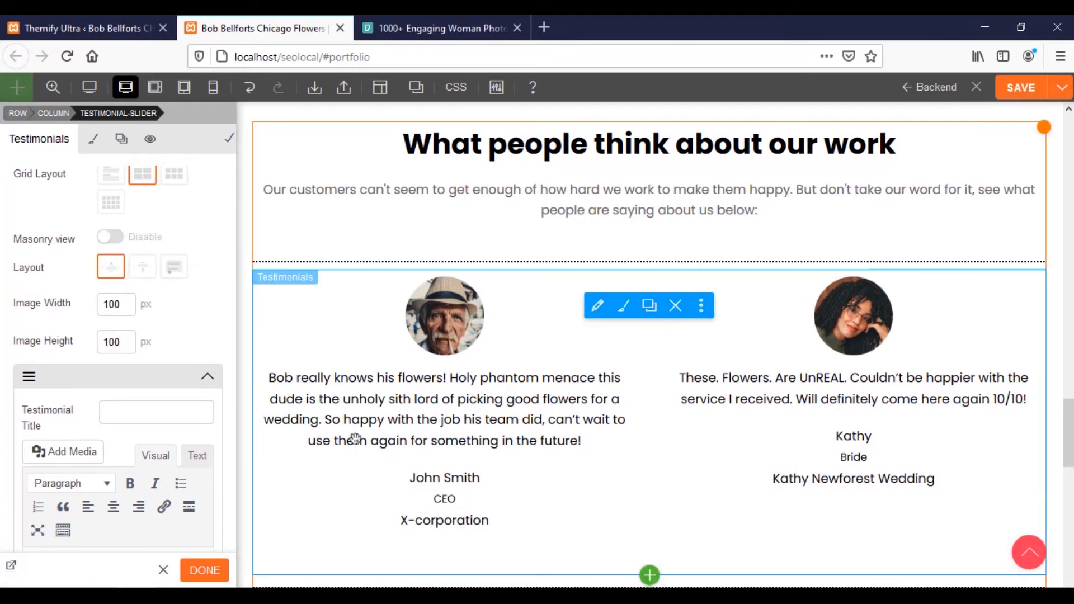
{"action": "scroll", "coordinate": [354, 439], "scroll_direction": "down", "scroll_amount": 1}
{"action": "scroll", "coordinate": [355, 439], "scroll_direction": "up", "scroll_amount": 2}
{"action": "scroll", "coordinate": [203, 334], "scroll_direction": "down", "scroll_amount": 2}
{"action": "scroll", "coordinate": [211, 336], "scroll_direction": "up", "scroll_amount": 3}
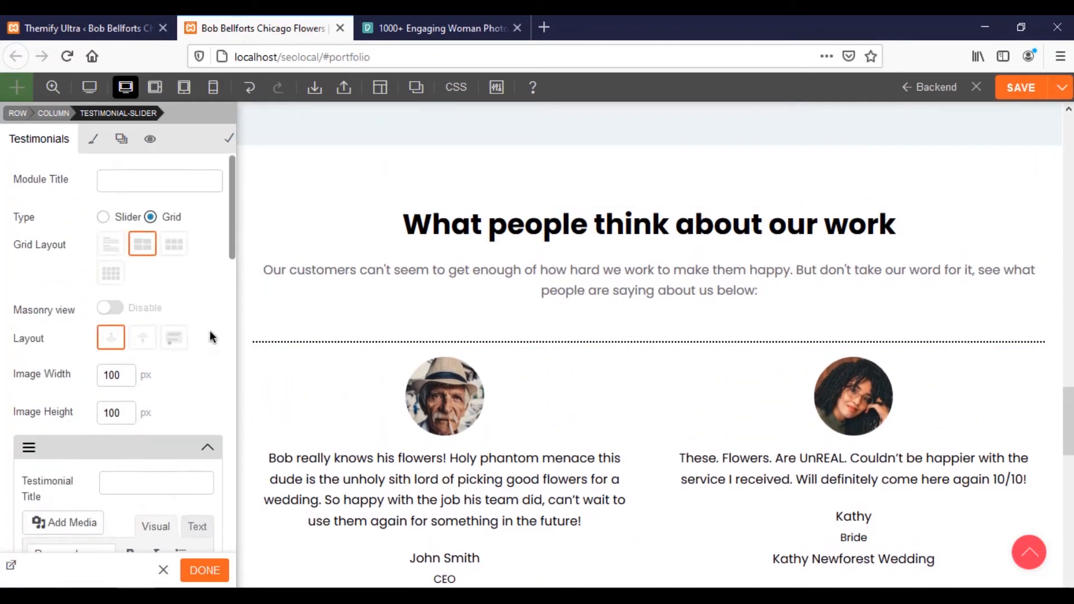
Switch the testimonials to the Slider type, page through both slides, and return to the Grid type
{"action": "left_click", "coordinate": [110, 217]}
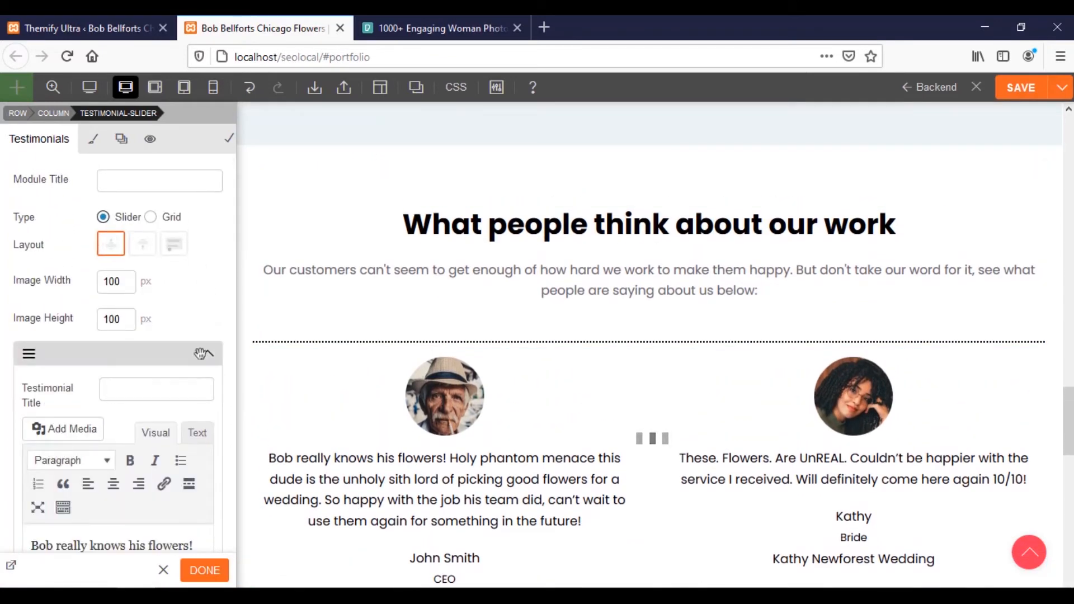
{"action": "scroll", "coordinate": [358, 380], "scroll_direction": "down", "scroll_amount": 3}
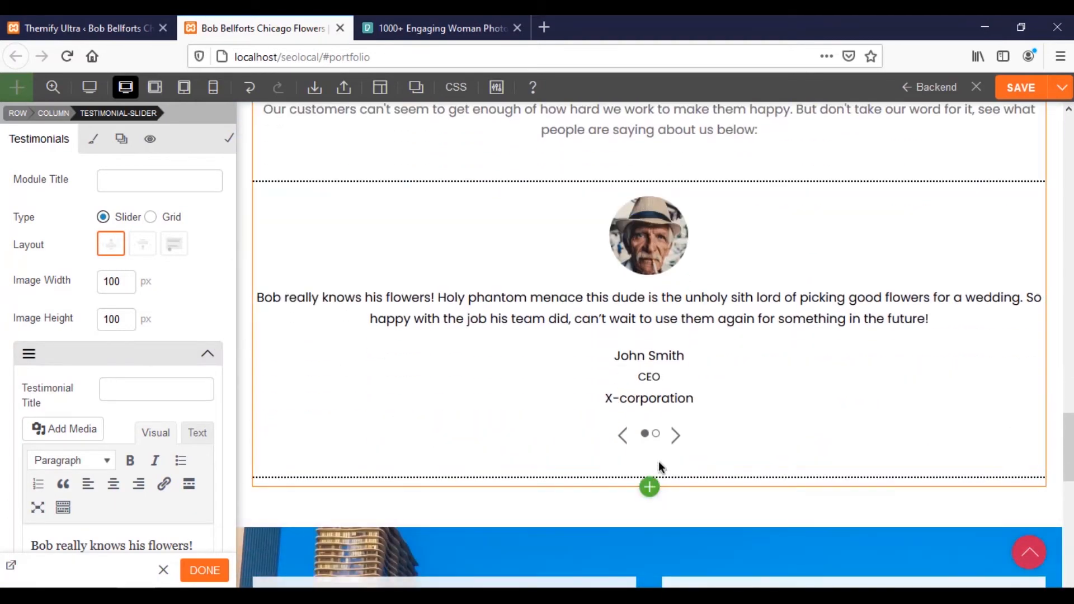
{"action": "left_click", "coordinate": [678, 435]}
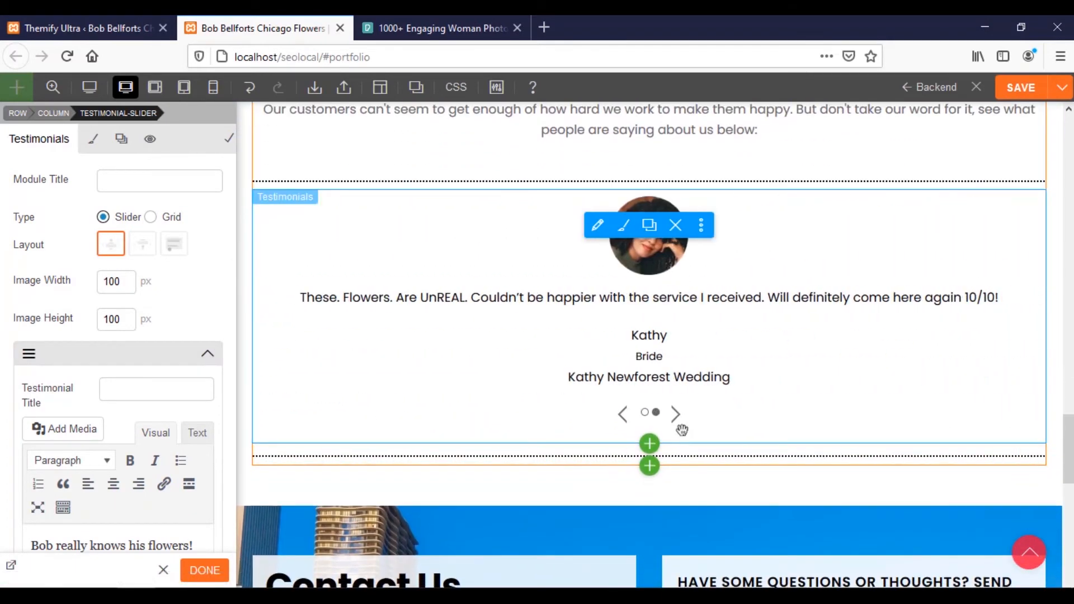
{"action": "left_click", "coordinate": [677, 415]}
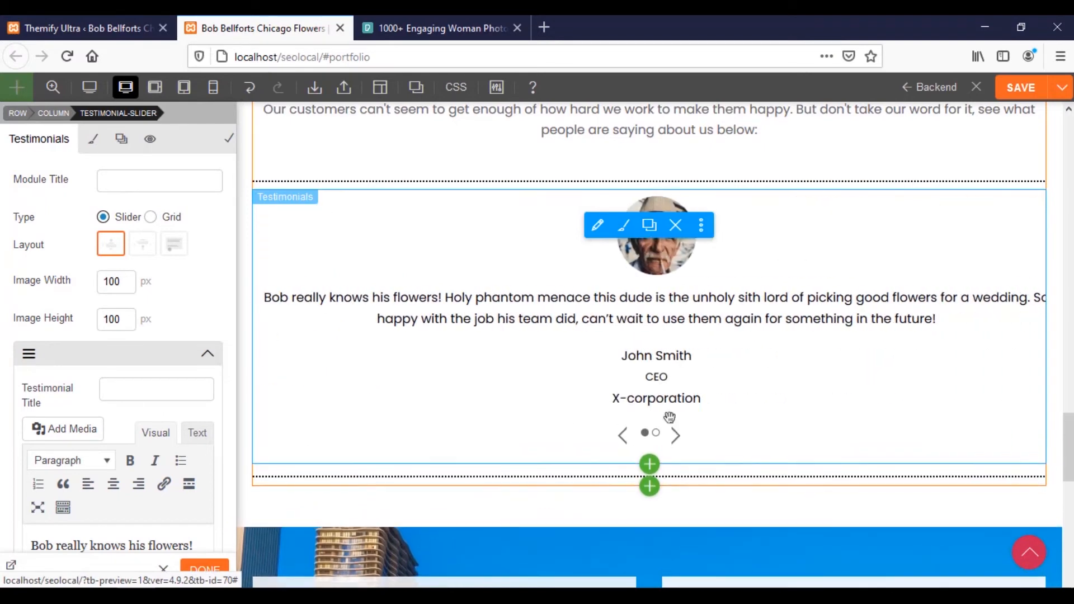
{"action": "left_click", "coordinate": [153, 216]}
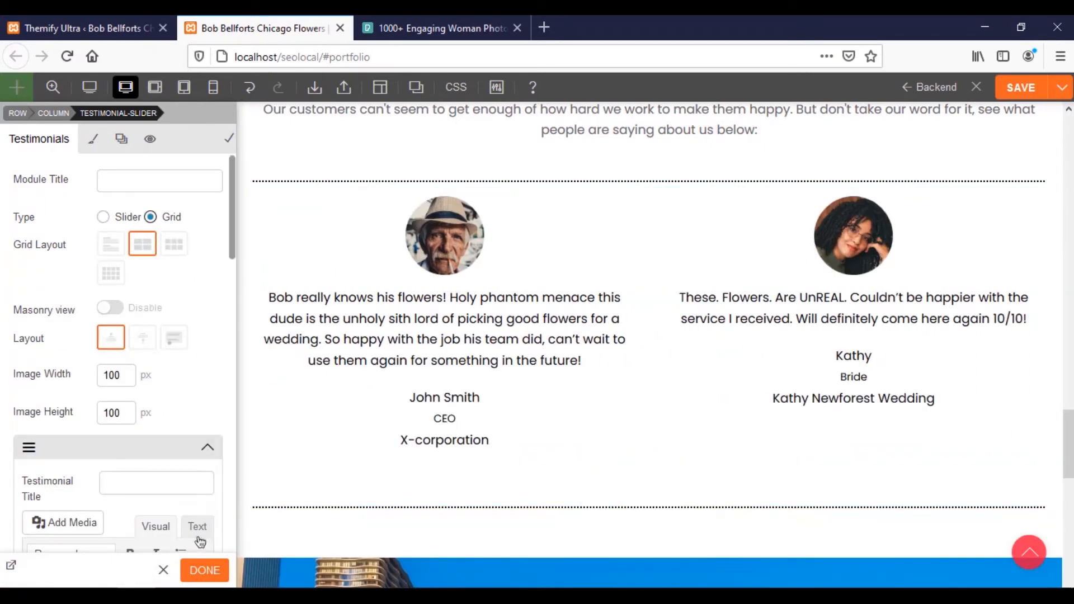
{"action": "scroll", "coordinate": [421, 335], "scroll_direction": "up", "scroll_amount": 2}
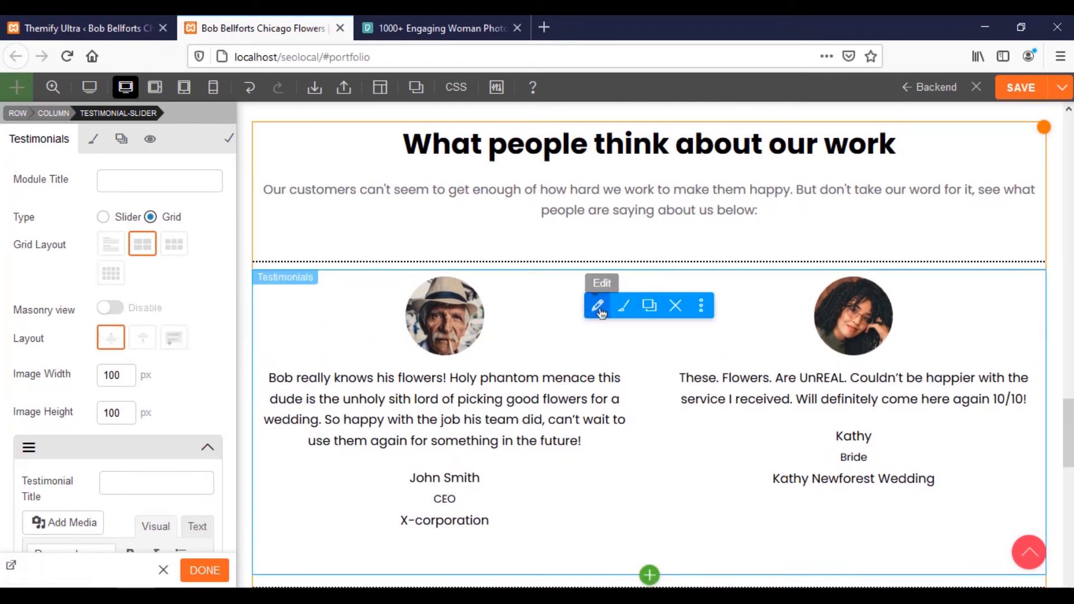
In the Testimonials module's styling, set the font family of the Content text to Roboto
{"action": "left_click", "coordinate": [624, 305]}
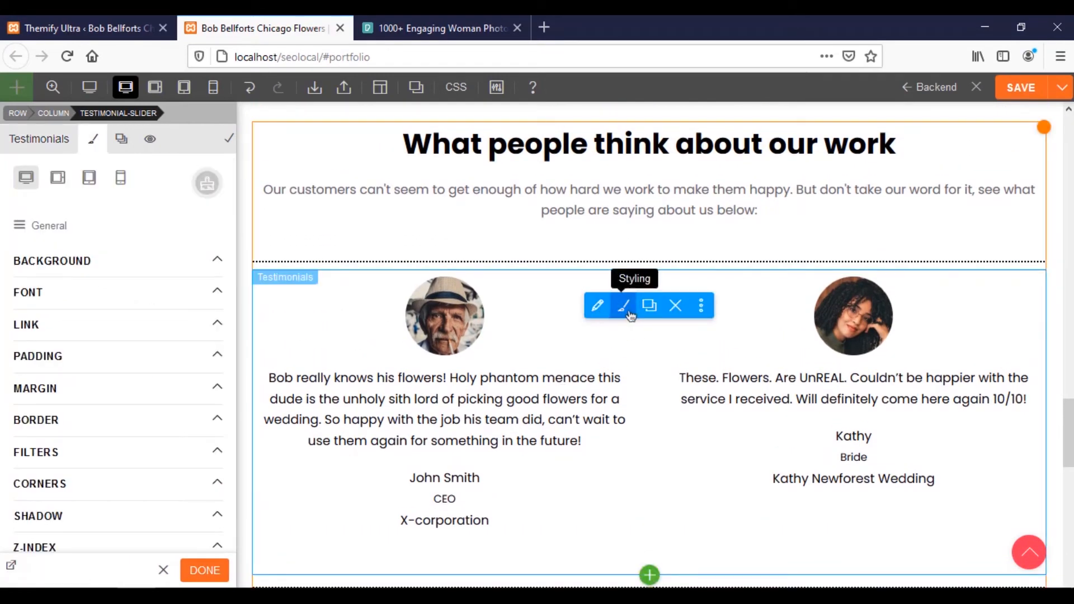
{"action": "left_click", "coordinate": [82, 291]}
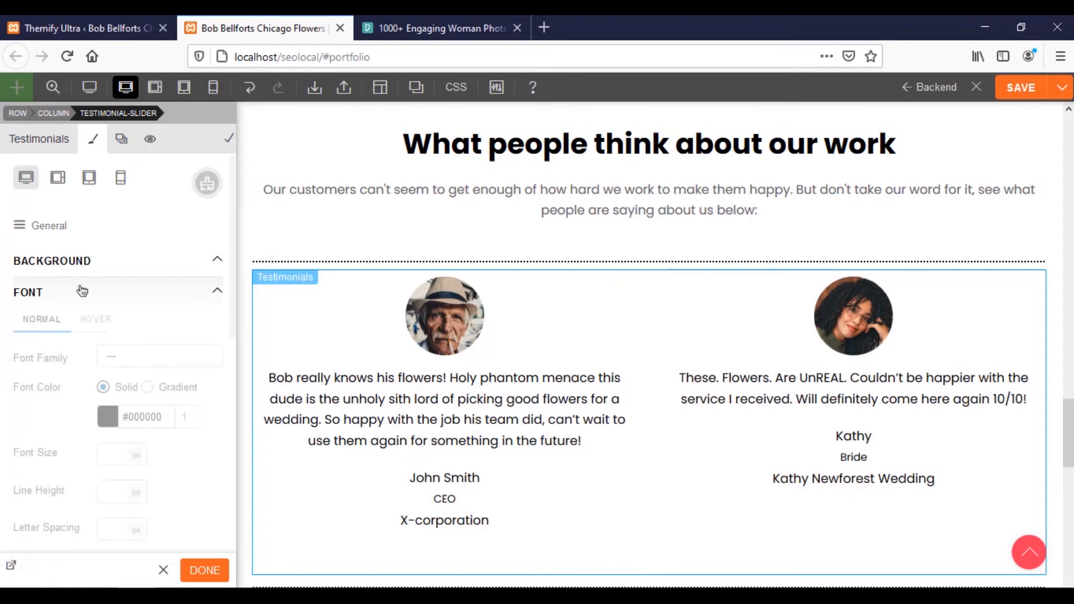
{"action": "left_click", "coordinate": [23, 228]}
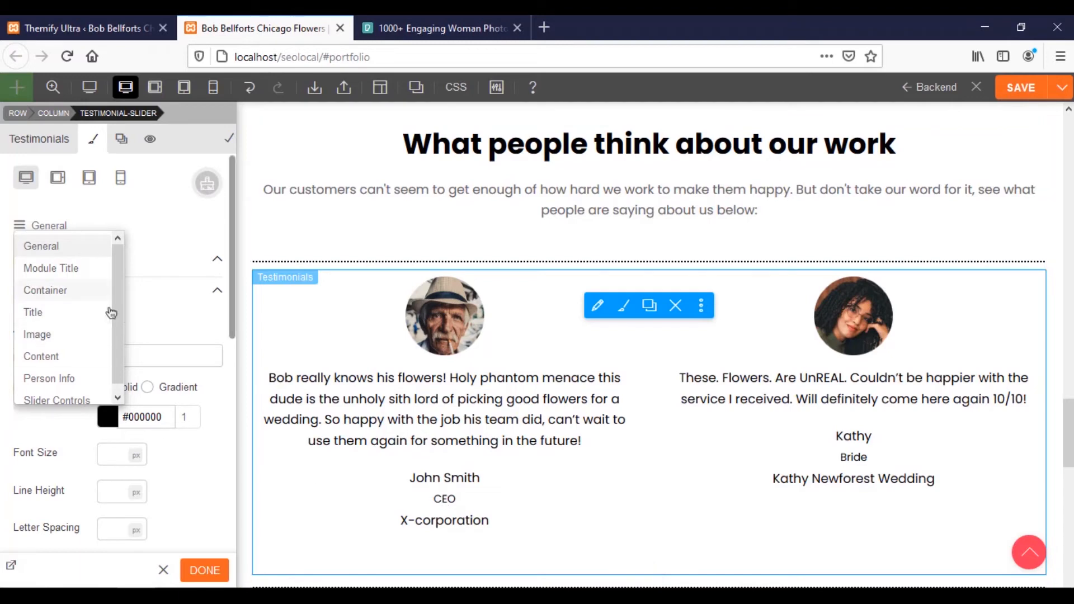
{"action": "scroll", "coordinate": [119, 340], "scroll_direction": "down", "scroll_amount": 1}
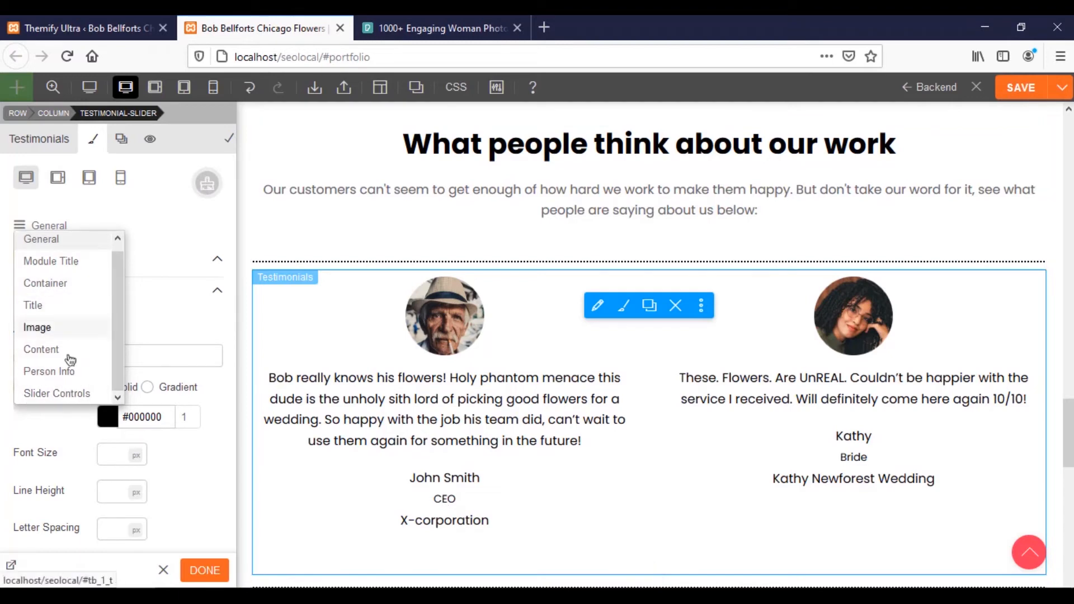
{"action": "scroll", "coordinate": [621, 531], "scroll_direction": "down", "scroll_amount": 4}
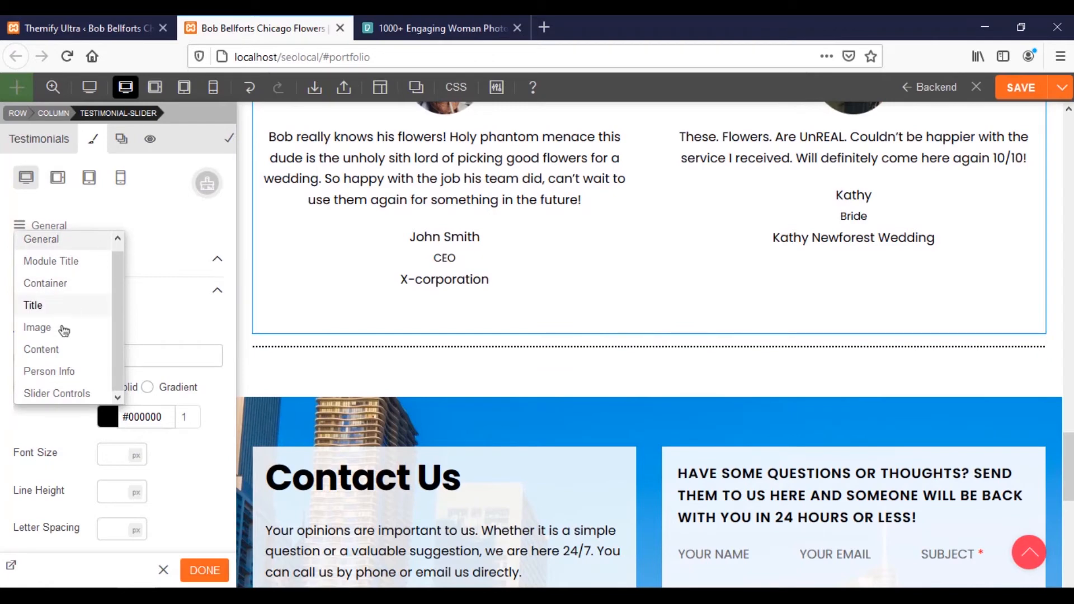
{"action": "left_click", "coordinate": [49, 349]}
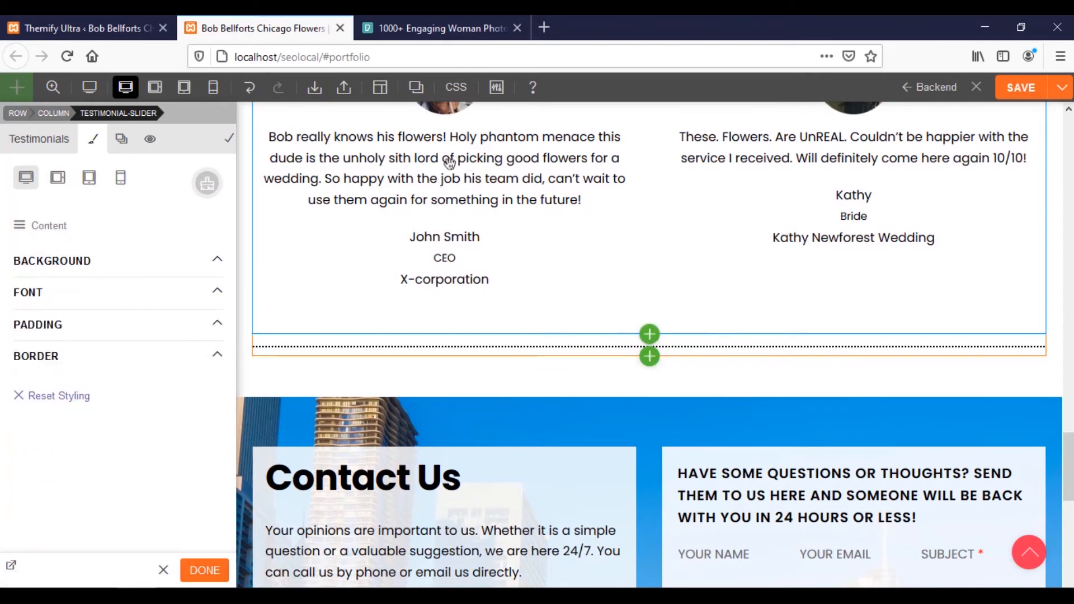
{"action": "scroll", "coordinate": [353, 250], "scroll_direction": "up", "scroll_amount": 4}
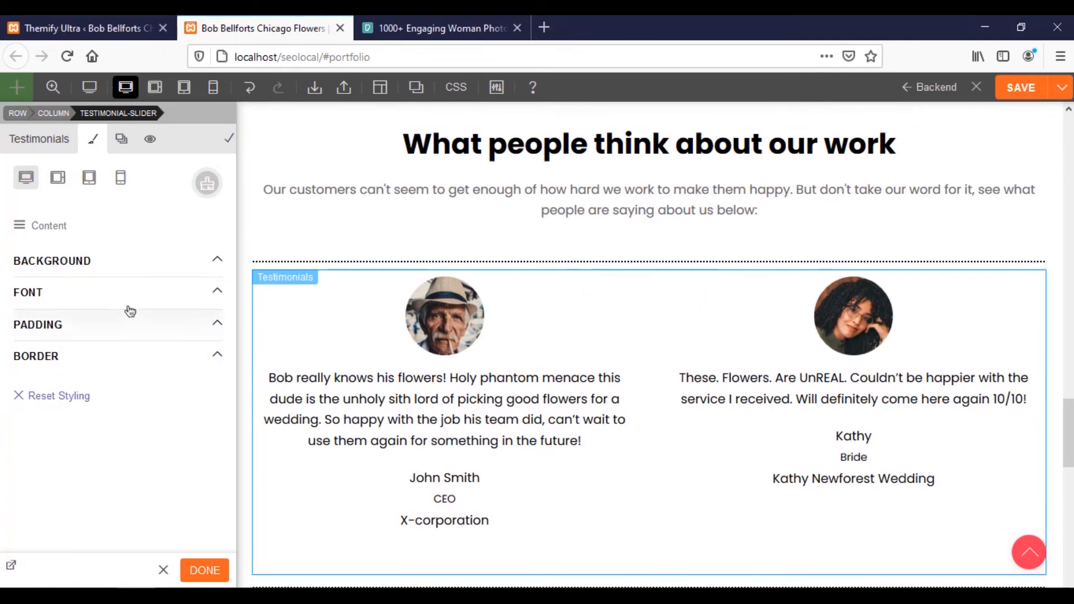
{"action": "left_click", "coordinate": [108, 292]}
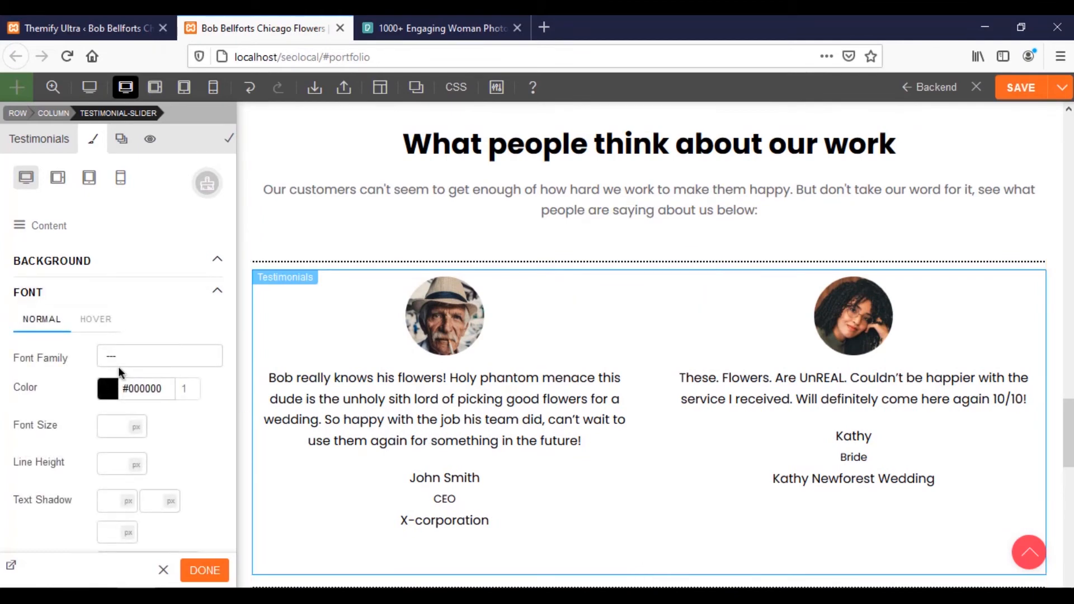
{"action": "left_click", "coordinate": [118, 361]}
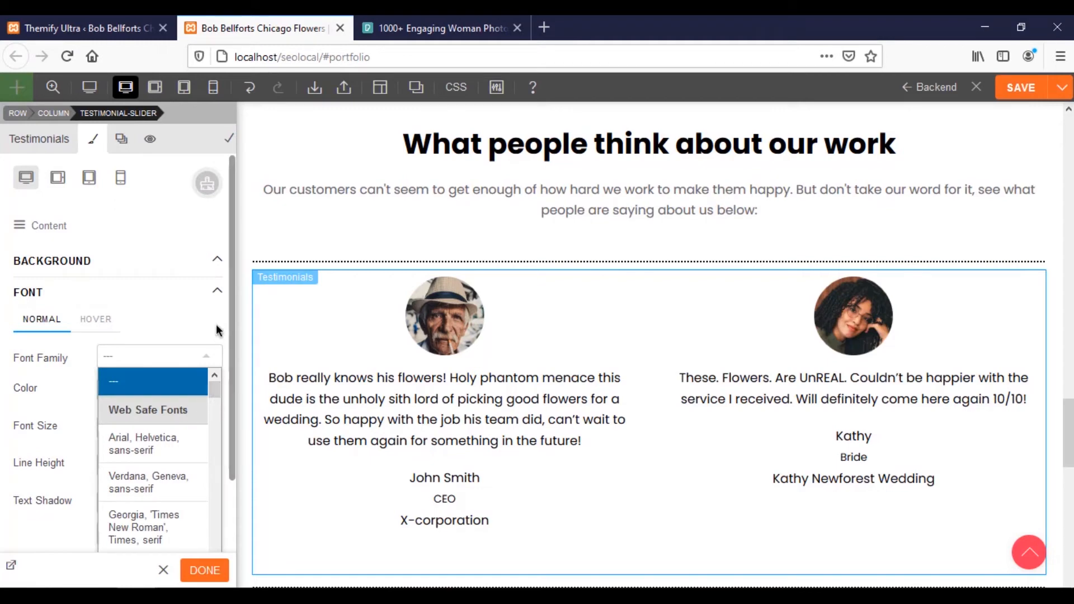
{"action": "scroll", "coordinate": [223, 311], "scroll_direction": "down", "scroll_amount": 2}
{"action": "left_click_drag", "start_coordinate": [213, 318], "coordinate": [214, 491]}
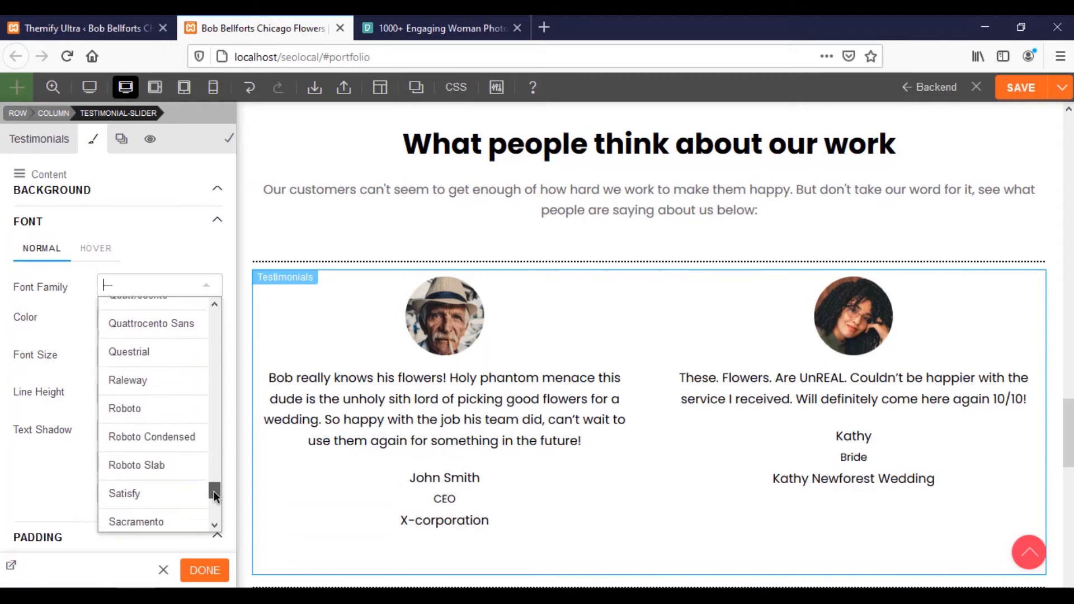
{"action": "left_click", "coordinate": [146, 398]}
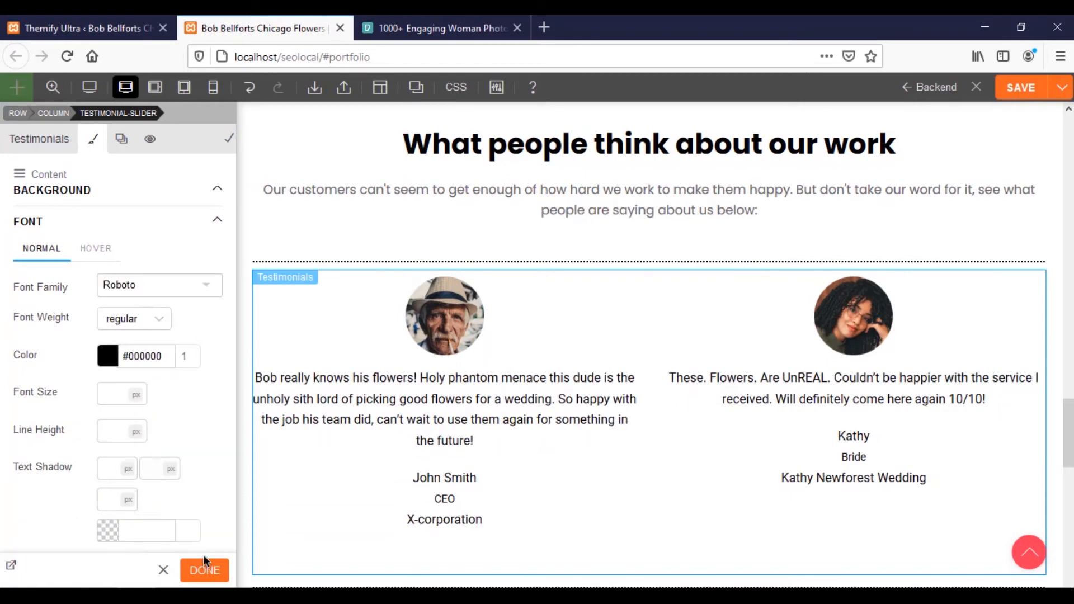
Try the italic font weight on the testimonials' content text, and set it back to regular
{"action": "left_click", "coordinate": [161, 322]}
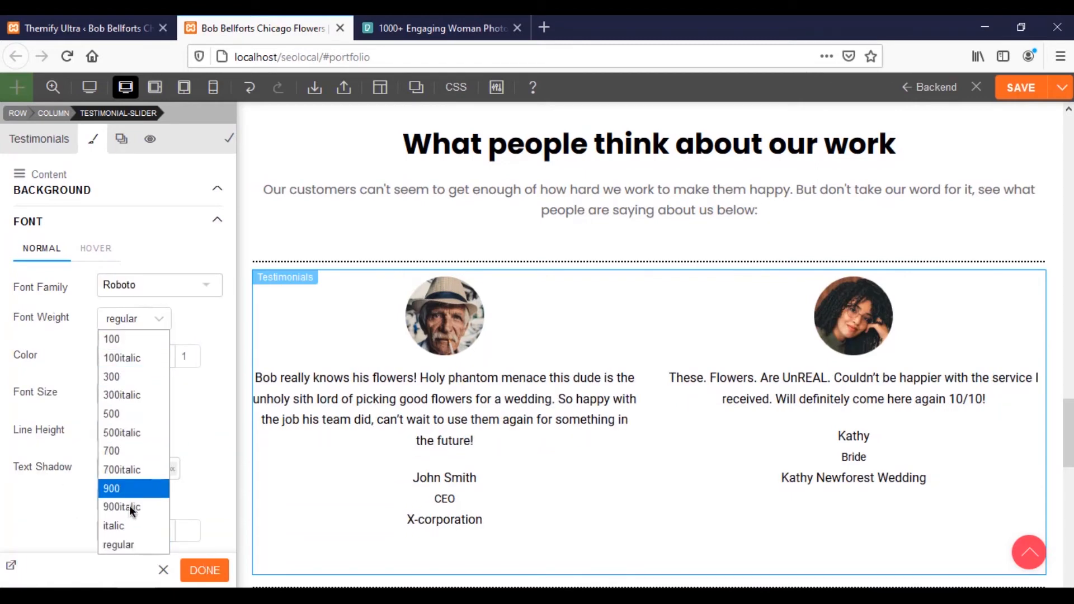
{"action": "left_click", "coordinate": [123, 521]}
{"action": "left_click", "coordinate": [167, 326]}
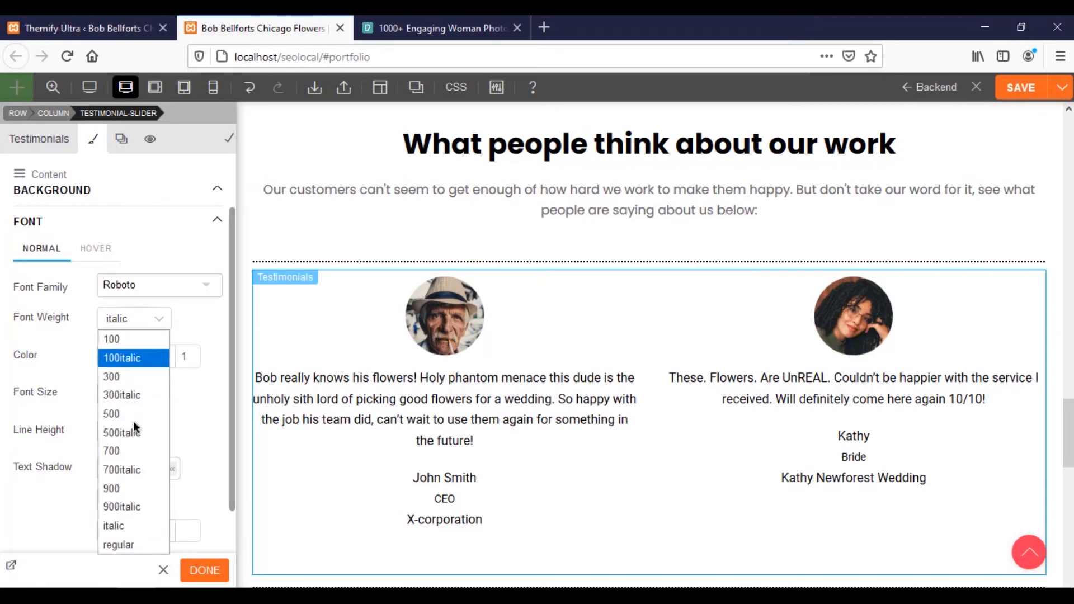
{"action": "left_click", "coordinate": [119, 546]}
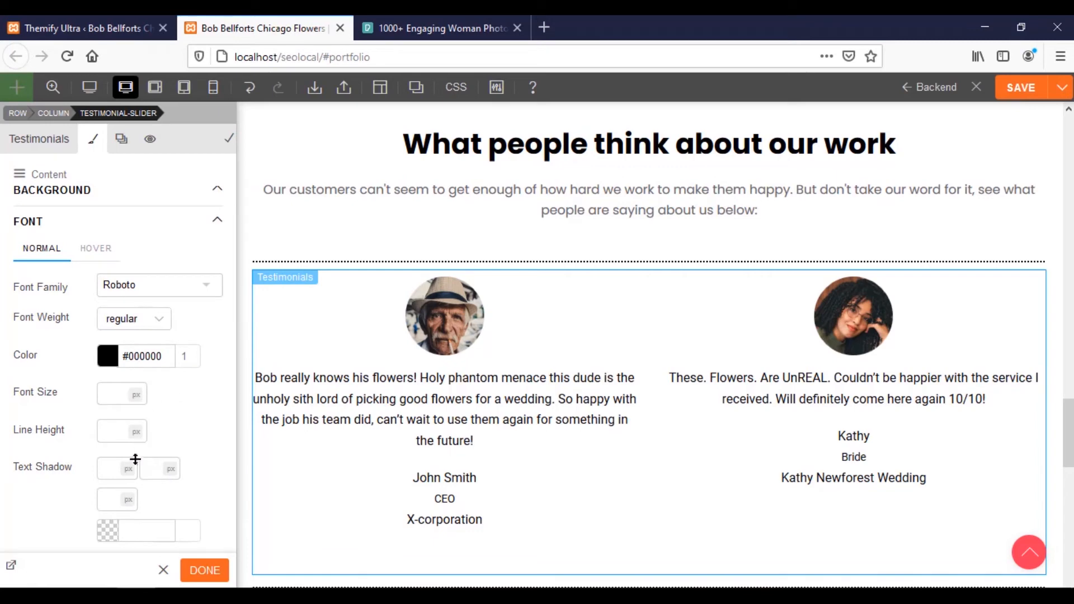
Apply the testimonials' styling, save the page and close the builder
{"action": "scroll", "coordinate": [195, 454], "scroll_direction": "down", "scroll_amount": 3}
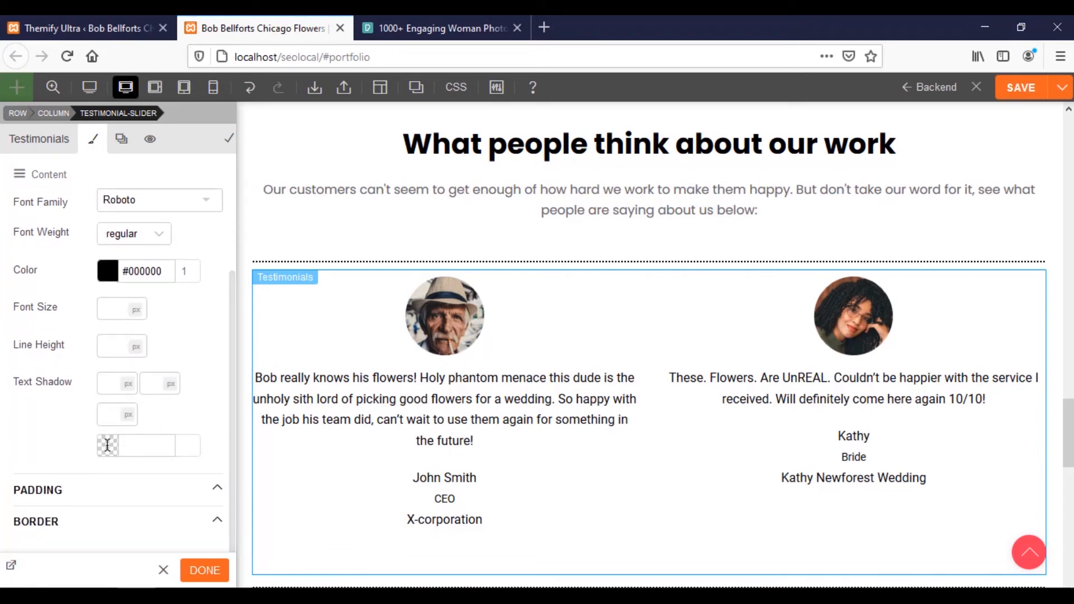
{"action": "left_click", "coordinate": [201, 568]}
{"action": "left_click", "coordinate": [1020, 88]}
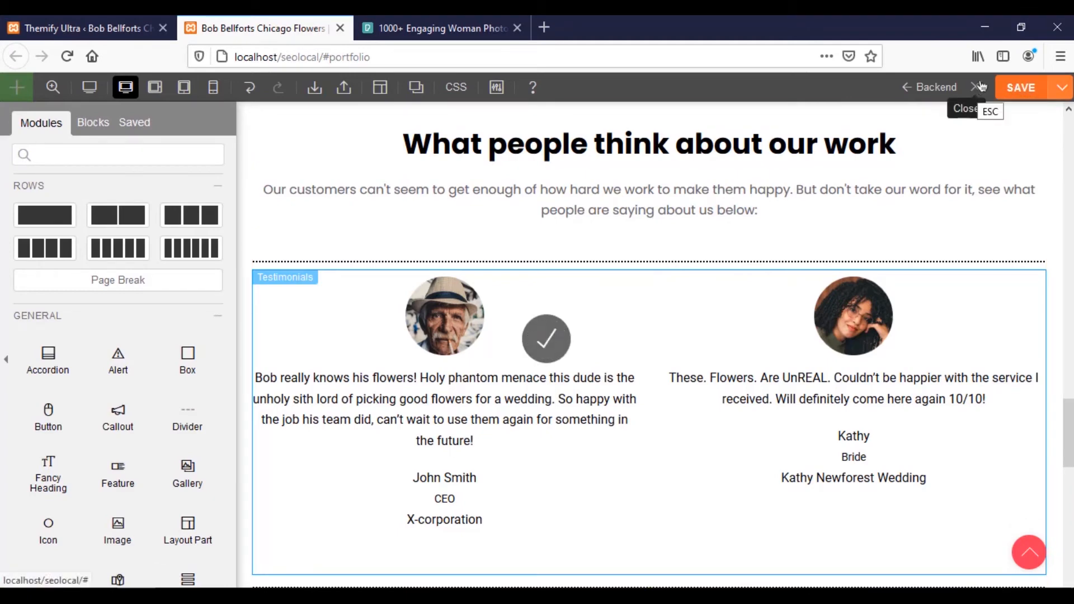
{"action": "left_click", "coordinate": [980, 86]}
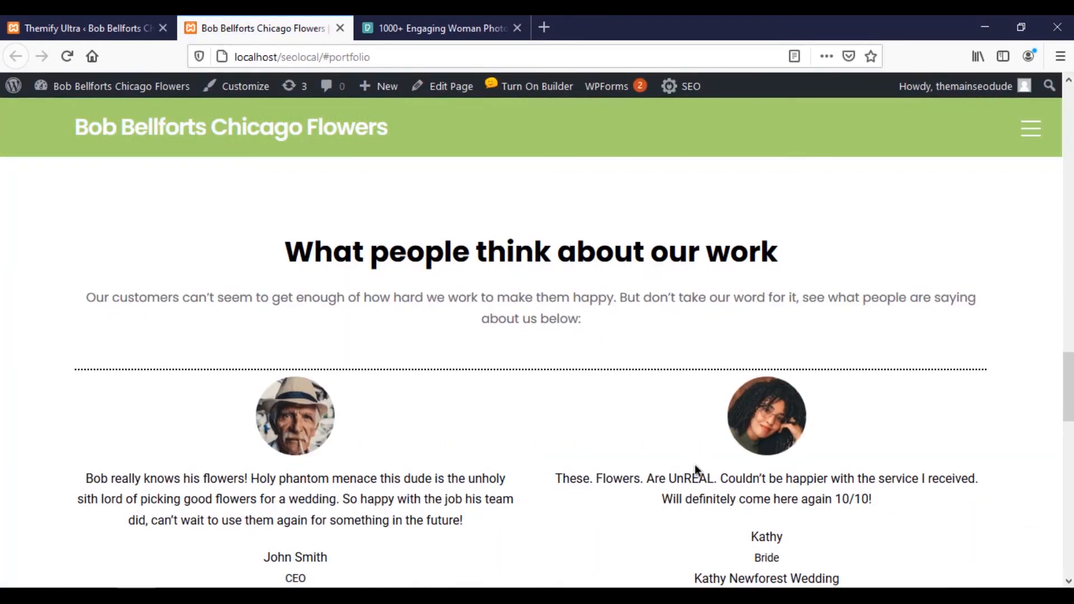
Examine the live reviews section, including its heading, both testimonials, the dotted dividers and the spacing above Contact Us
{"action": "scroll", "coordinate": [695, 464], "scroll_direction": "down", "scroll_amount": 6}
{"action": "scroll", "coordinate": [703, 459], "scroll_direction": "up", "scroll_amount": 3}
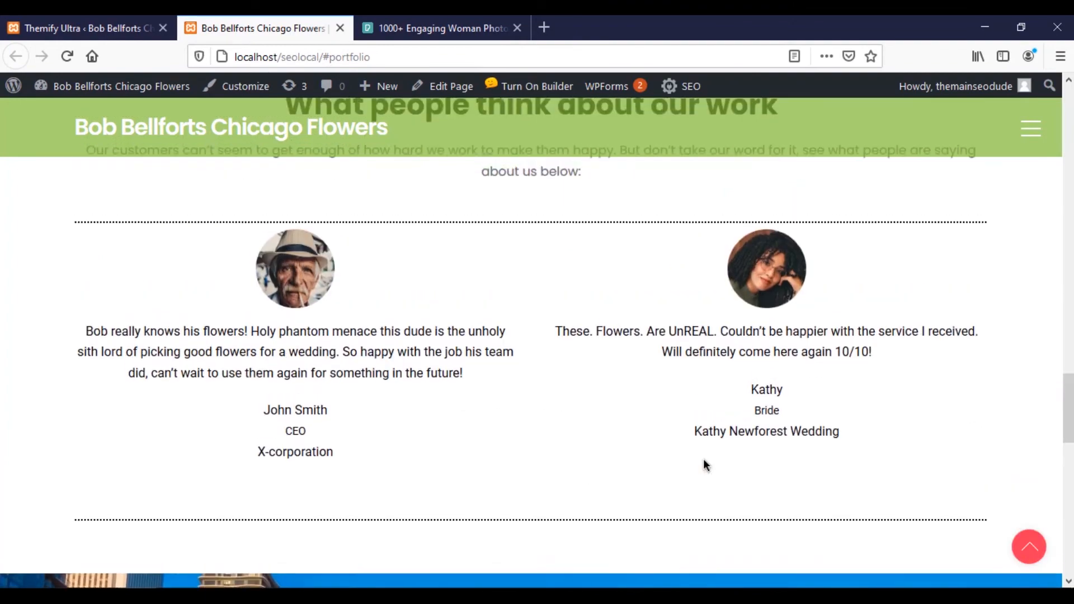
{"action": "scroll", "coordinate": [705, 458], "scroll_direction": "up", "scroll_amount": 4}
{"action": "scroll", "coordinate": [707, 458], "scroll_direction": "down", "scroll_amount": 3}
{"action": "scroll", "coordinate": [707, 458], "scroll_direction": "up", "scroll_amount": 1}
{"action": "scroll", "coordinate": [708, 458], "scroll_direction": "down", "scroll_amount": 2}
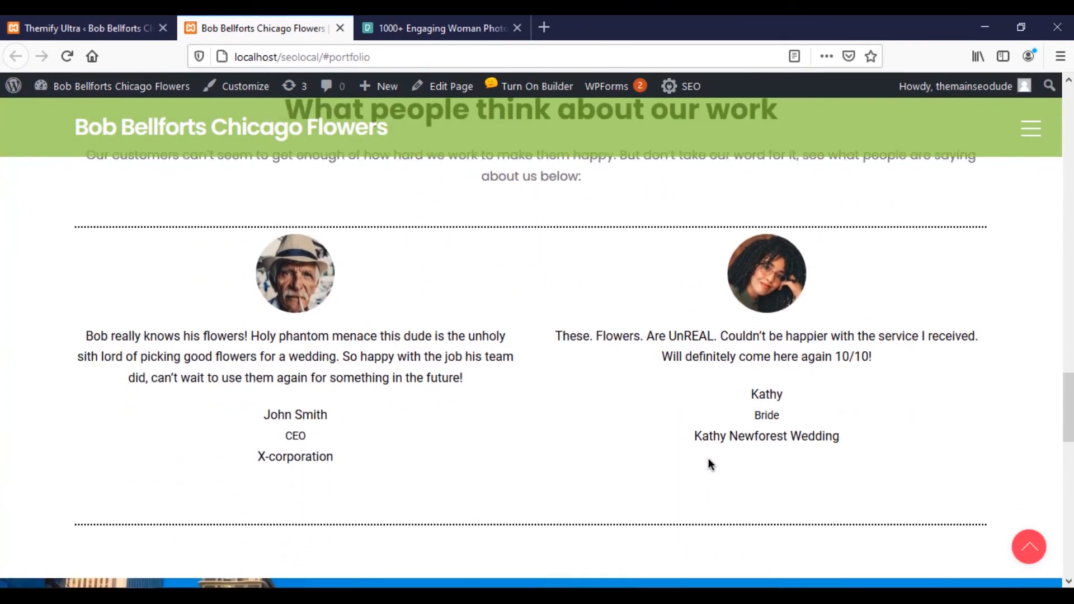
{"action": "scroll", "coordinate": [708, 458], "scroll_direction": "down", "scroll_amount": 1}
{"action": "scroll", "coordinate": [710, 463], "scroll_direction": "up", "scroll_amount": 2}
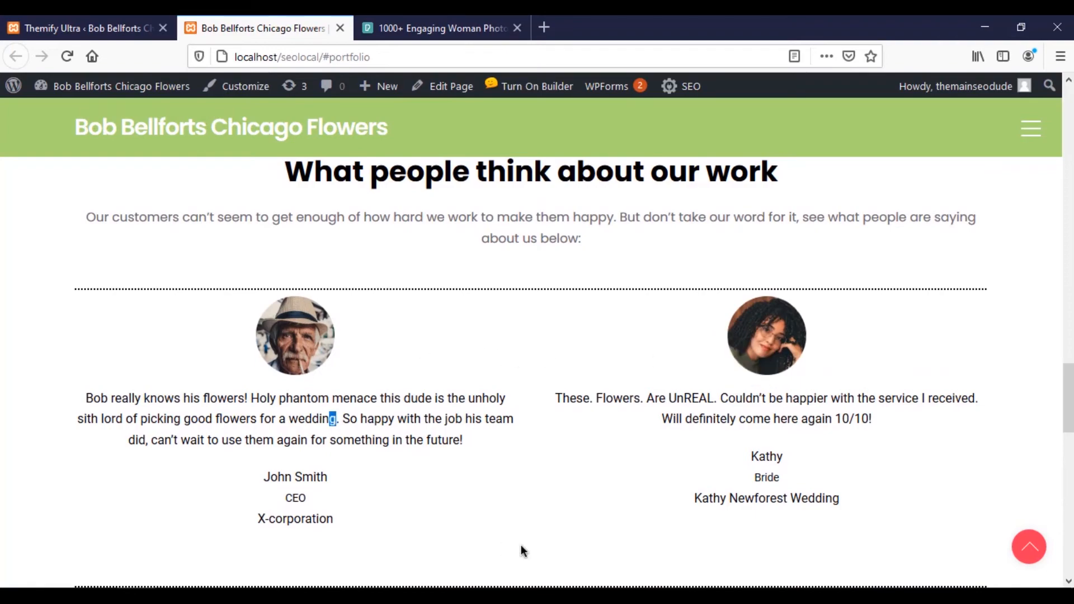
{"action": "scroll", "coordinate": [579, 495], "scroll_direction": "down", "scroll_amount": 1}
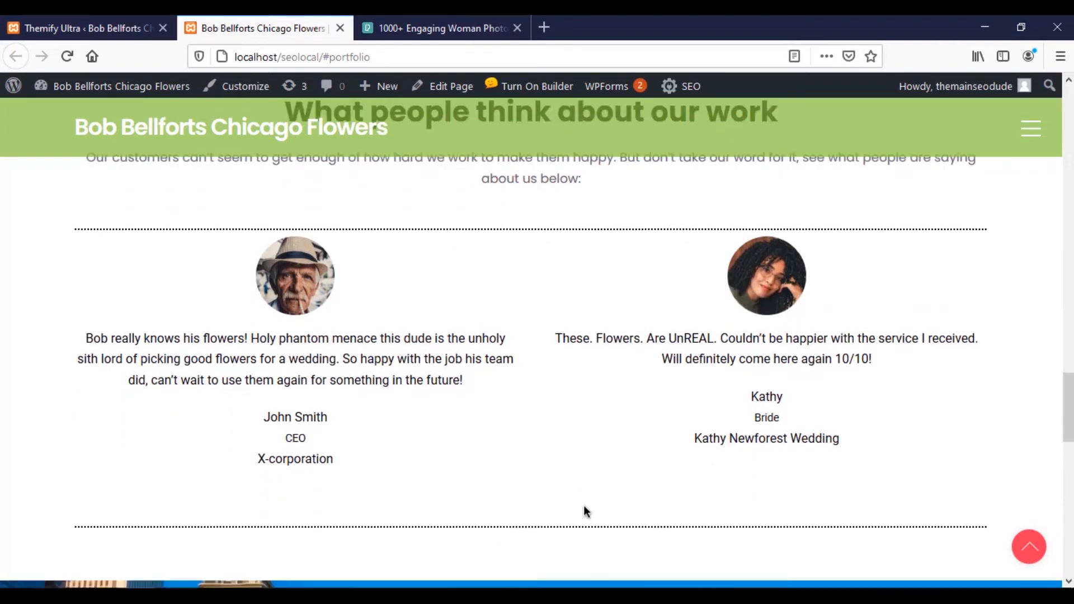
{"action": "scroll", "coordinate": [582, 503], "scroll_direction": "down", "scroll_amount": 3}
{"action": "scroll", "coordinate": [583, 505], "scroll_direction": "up", "scroll_amount": 4}
{"action": "scroll", "coordinate": [583, 505], "scroll_direction": "down", "scroll_amount": 2}
{"action": "scroll", "coordinate": [405, 505], "scroll_direction": "up", "scroll_amount": 1}
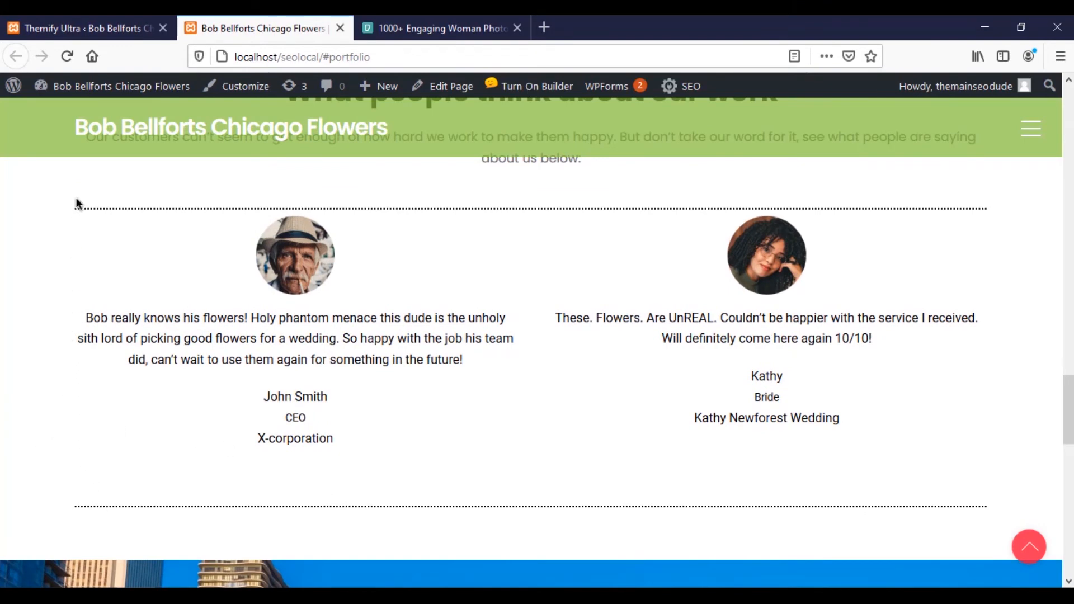
{"action": "scroll", "coordinate": [519, 481], "scroll_direction": "up", "scroll_amount": 5}
{"action": "scroll", "coordinate": [520, 480], "scroll_direction": "down", "scroll_amount": 4}
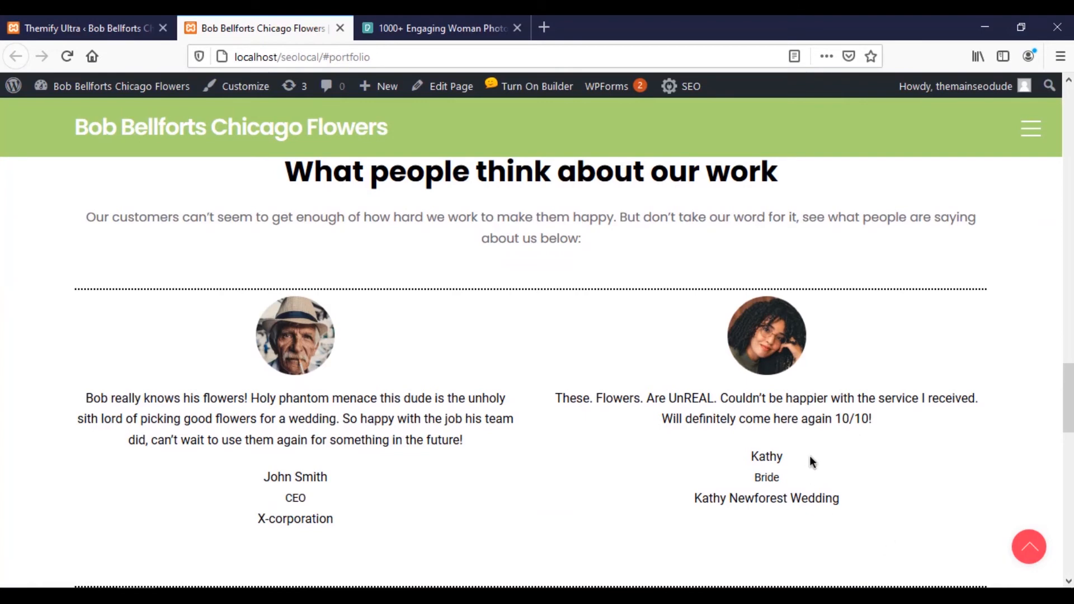
{"action": "scroll", "coordinate": [477, 486], "scroll_direction": "down", "scroll_amount": 3}
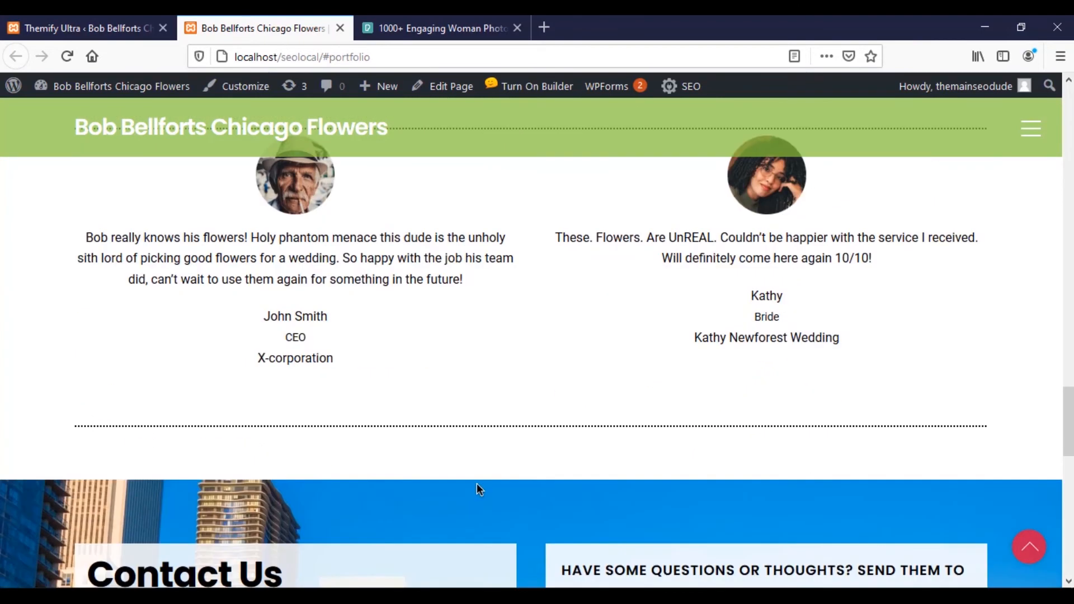
{"action": "scroll", "coordinate": [477, 486], "scroll_direction": "up", "scroll_amount": 2}
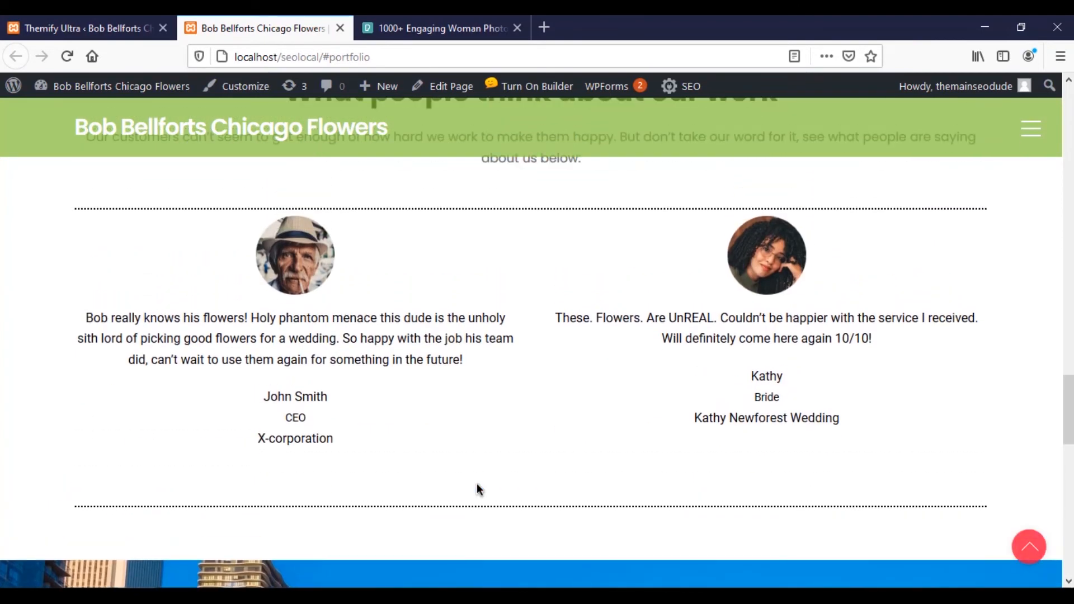
Check that the See Our Reviews button in the Who We Are section leads to the customer reviews section
{"action": "scroll", "coordinate": [475, 487], "scroll_direction": "up", "scroll_amount": 8}
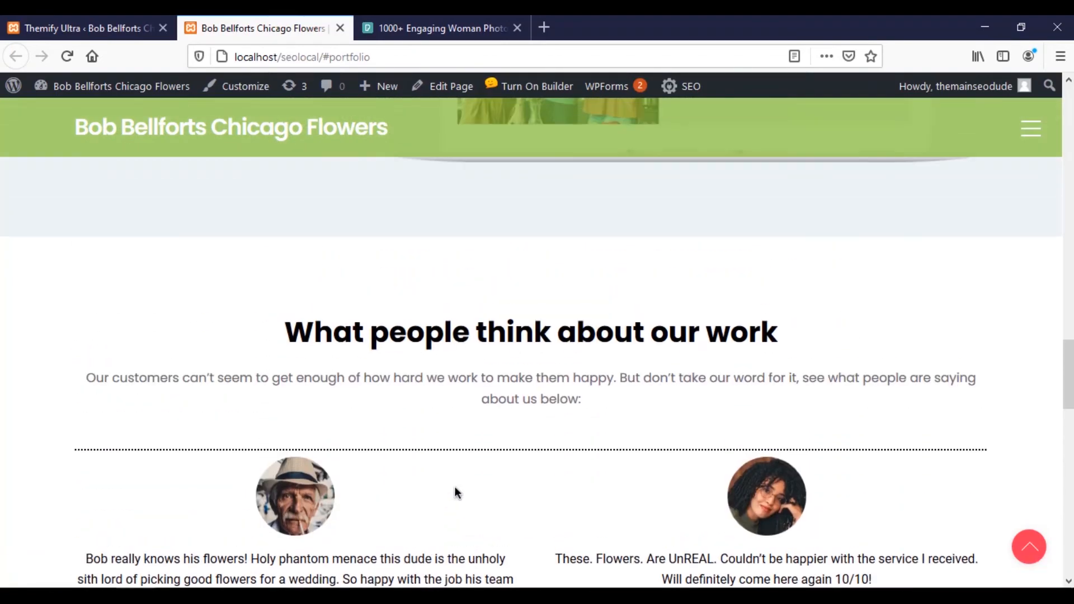
{"action": "scroll", "coordinate": [454, 490], "scroll_direction": "up", "scroll_amount": 10}
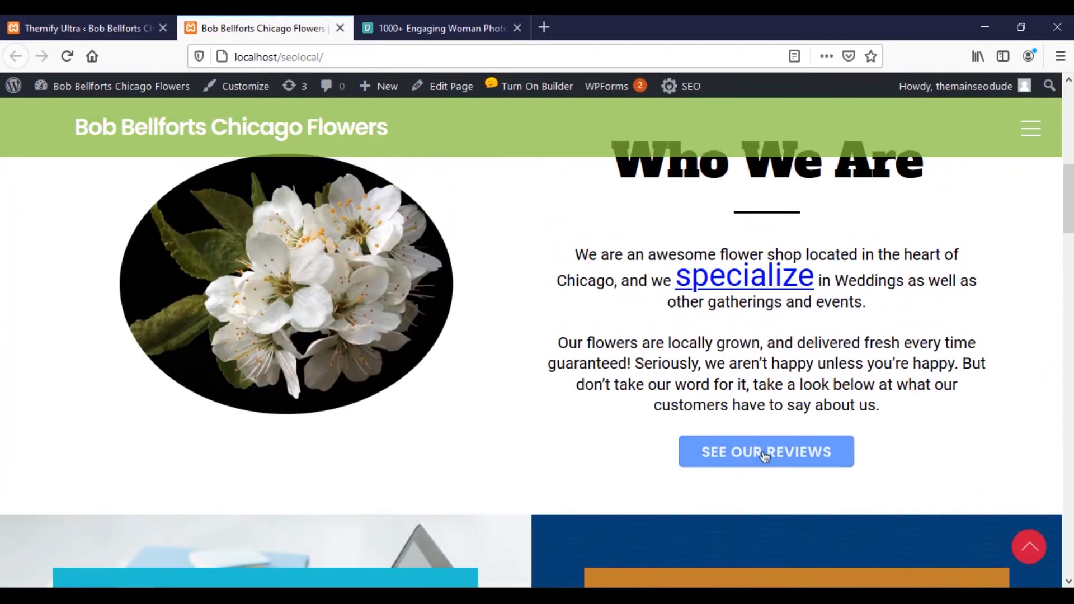
{"action": "scroll", "coordinate": [761, 456], "scroll_direction": "down", "scroll_amount": 5}
{"action": "scroll", "coordinate": [748, 433], "scroll_direction": "down", "scroll_amount": 3}
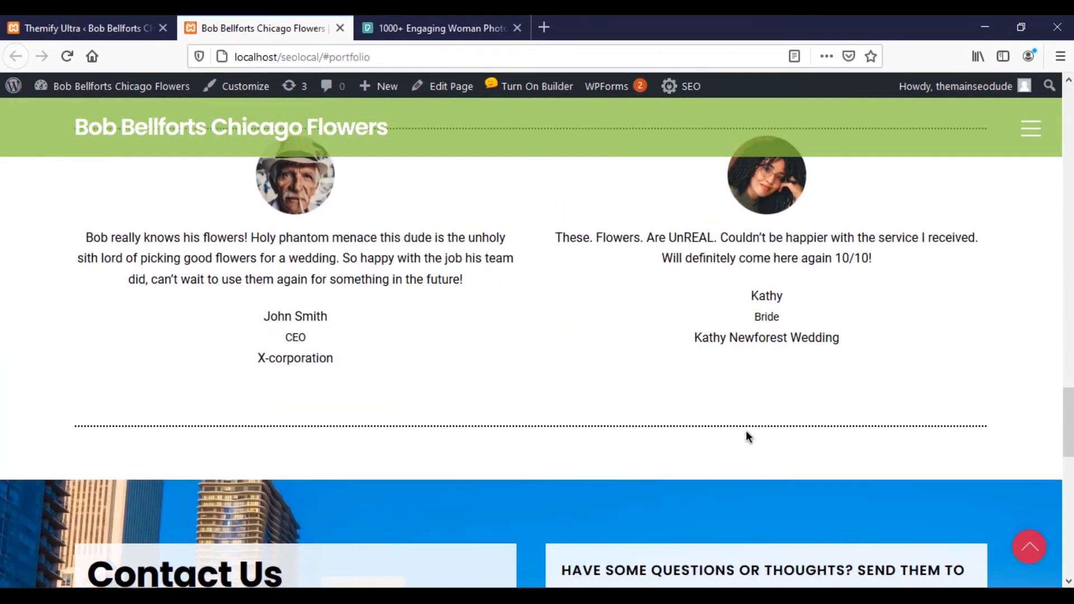
{"action": "scroll", "coordinate": [746, 432], "scroll_direction": "up", "scroll_amount": 2}
{"action": "scroll", "coordinate": [747, 434], "scroll_direction": "up", "scroll_amount": 1}
{"action": "scroll", "coordinate": [747, 435], "scroll_direction": "down", "scroll_amount": 1}
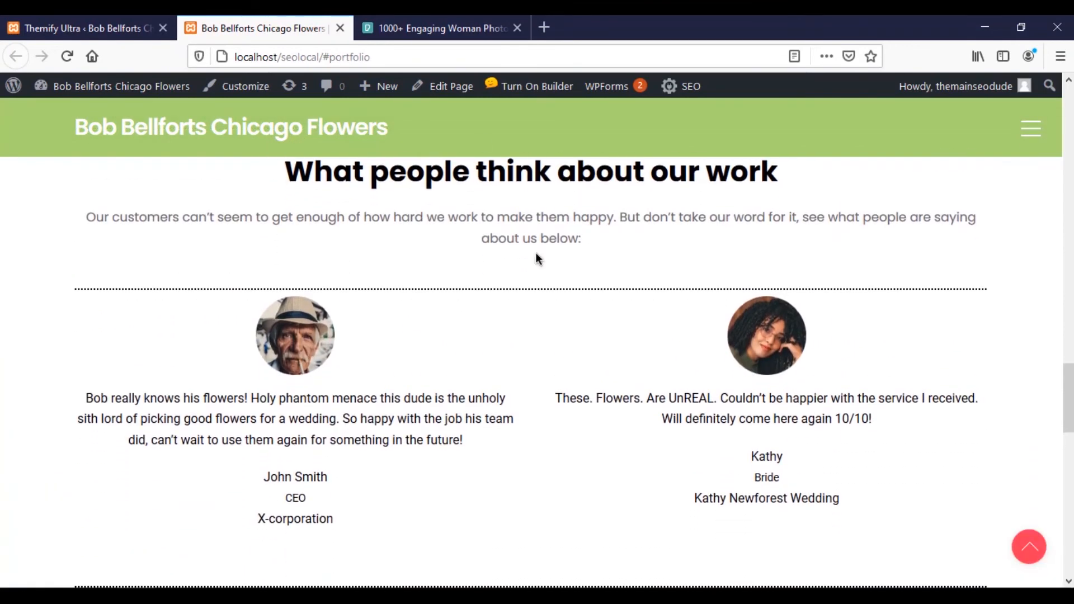
{"action": "left_click", "coordinate": [436, 28]}
{"action": "left_click", "coordinate": [283, 21]}
{"action": "scroll", "coordinate": [442, 530], "scroll_direction": "down", "scroll_amount": 4}
{"action": "scroll", "coordinate": [447, 531], "scroll_direction": "up", "scroll_amount": 4}
{"action": "scroll", "coordinate": [866, 517], "scroll_direction": "down", "scroll_amount": 2}
{"action": "scroll", "coordinate": [867, 516], "scroll_direction": "up", "scroll_amount": 2}
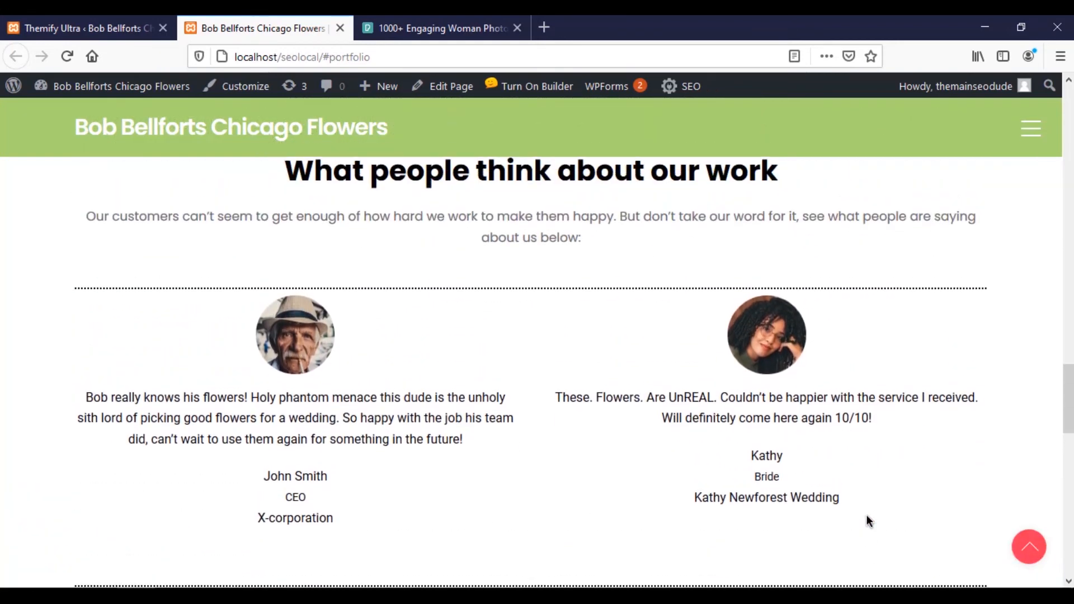
Turn the builder back on for the page and open the Testimonials module's styling
{"action": "scroll", "coordinate": [867, 518], "scroll_direction": "down", "scroll_amount": 1}
{"action": "left_click", "coordinate": [536, 87]}
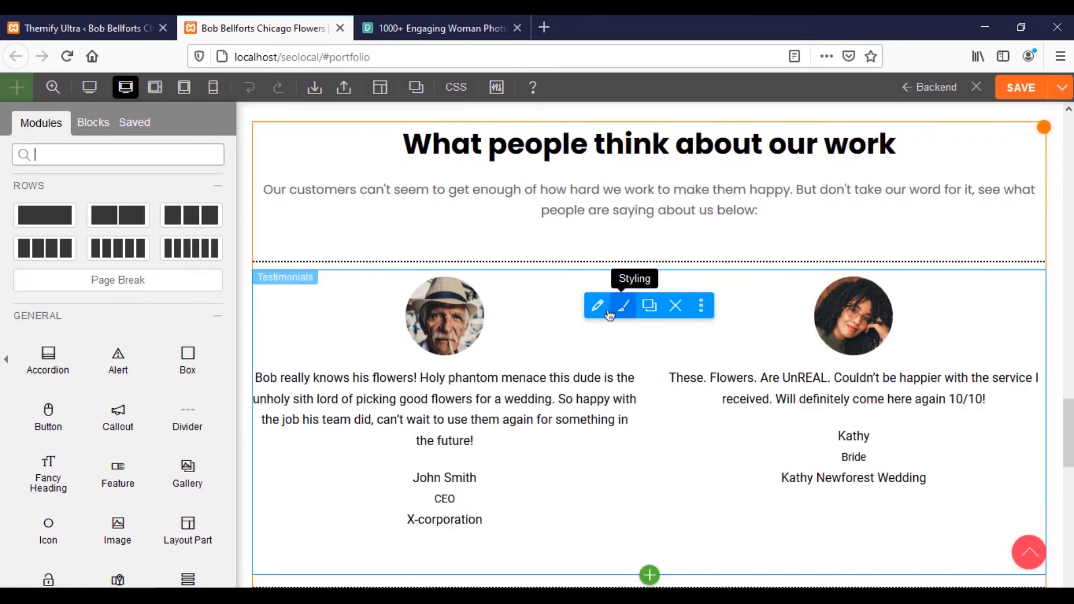
{"action": "left_click", "coordinate": [623, 307]}
Try a white #ffffff background color on the testimonials' Content, and clear it
{"action": "left_click", "coordinate": [28, 227]}
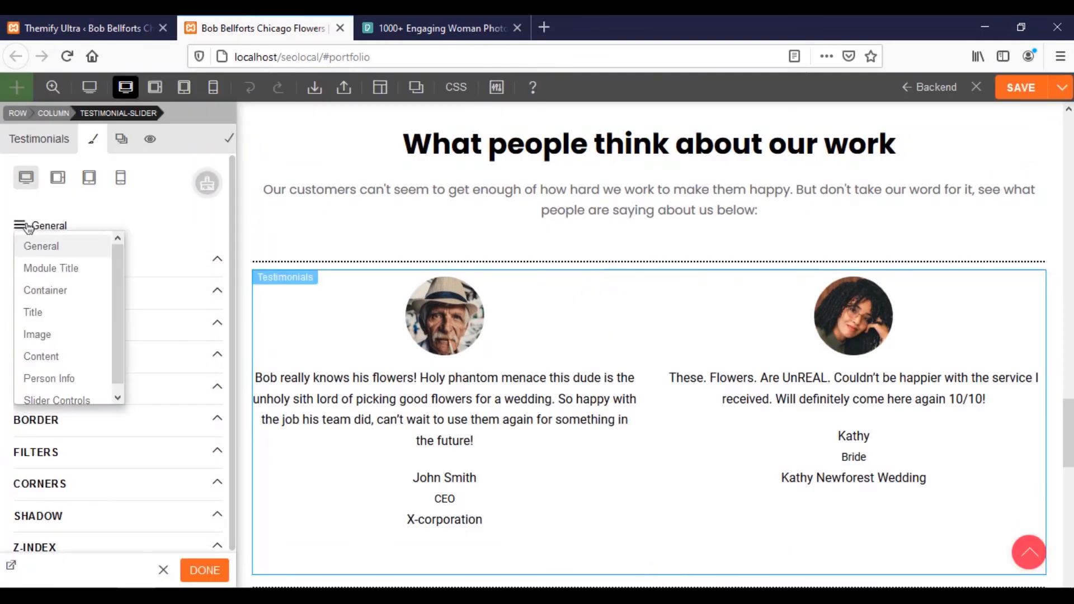
{"action": "left_click", "coordinate": [71, 358]}
{"action": "left_click", "coordinate": [71, 274]}
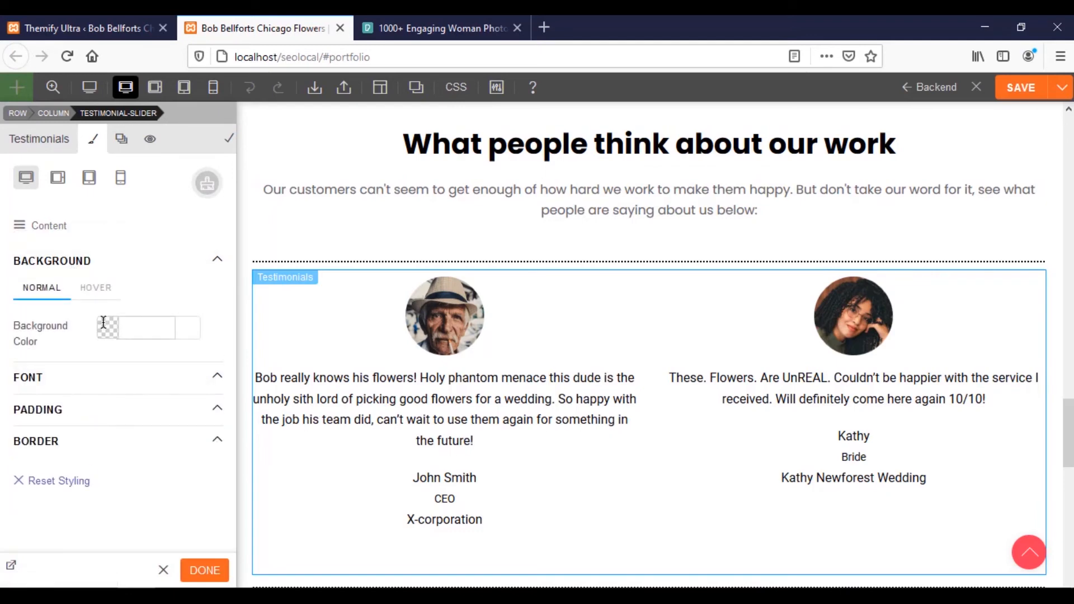
{"action": "left_click", "coordinate": [103, 322]}
{"action": "left_click_drag", "start_coordinate": [110, 400], "coordinate": [58, 324]}
{"action": "left_click", "coordinate": [155, 298]}
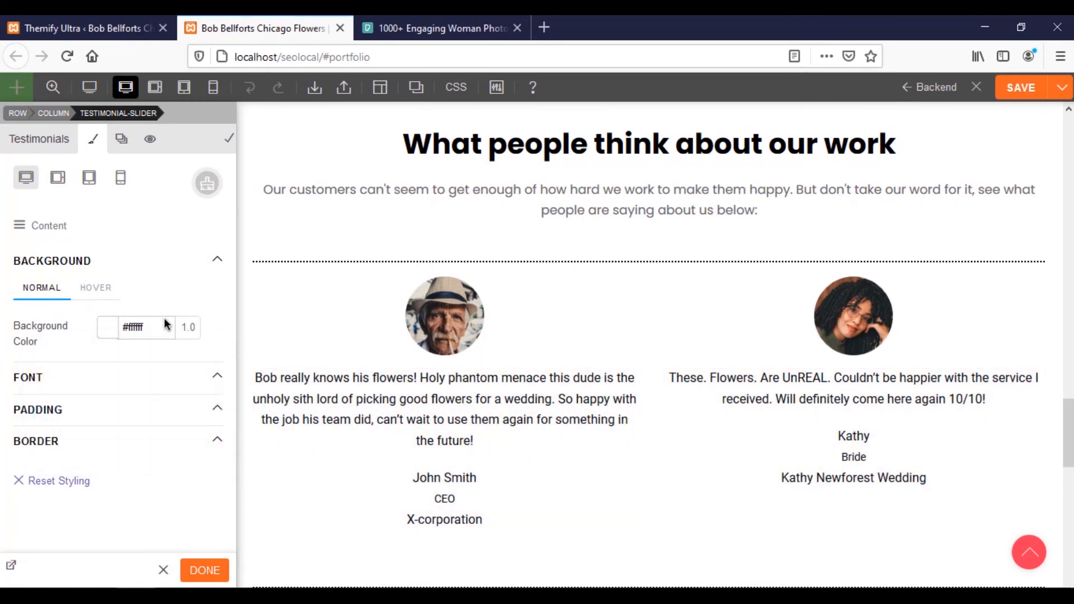
{"action": "left_click", "coordinate": [171, 330]}
Set the background color of the testimonials' Container to light grey #f0f0f0
{"action": "left_click", "coordinate": [49, 226]}
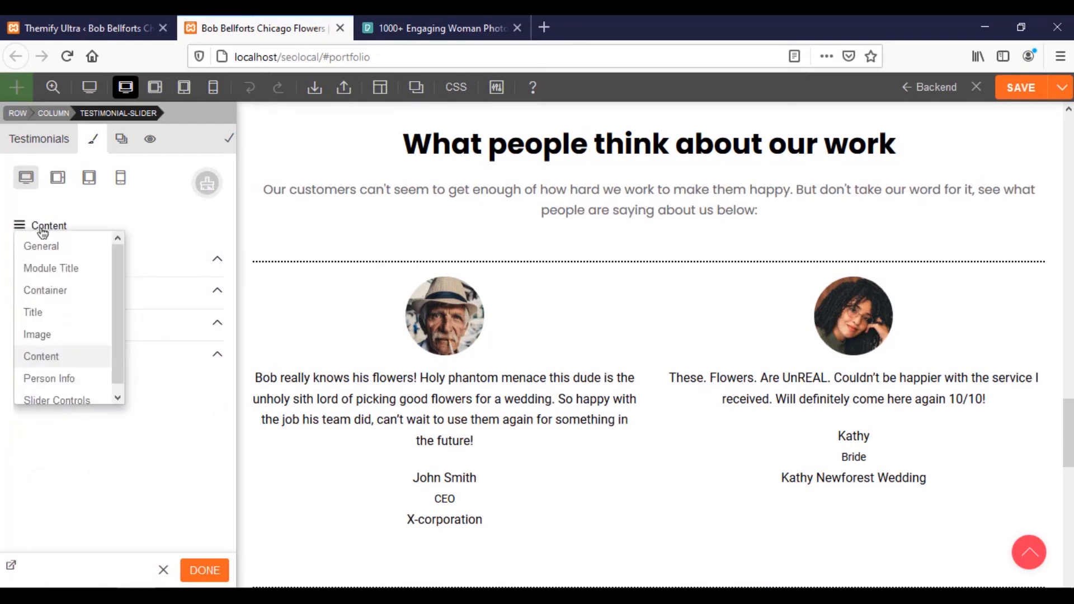
{"action": "left_click", "coordinate": [62, 289]}
{"action": "left_click", "coordinate": [91, 263]}
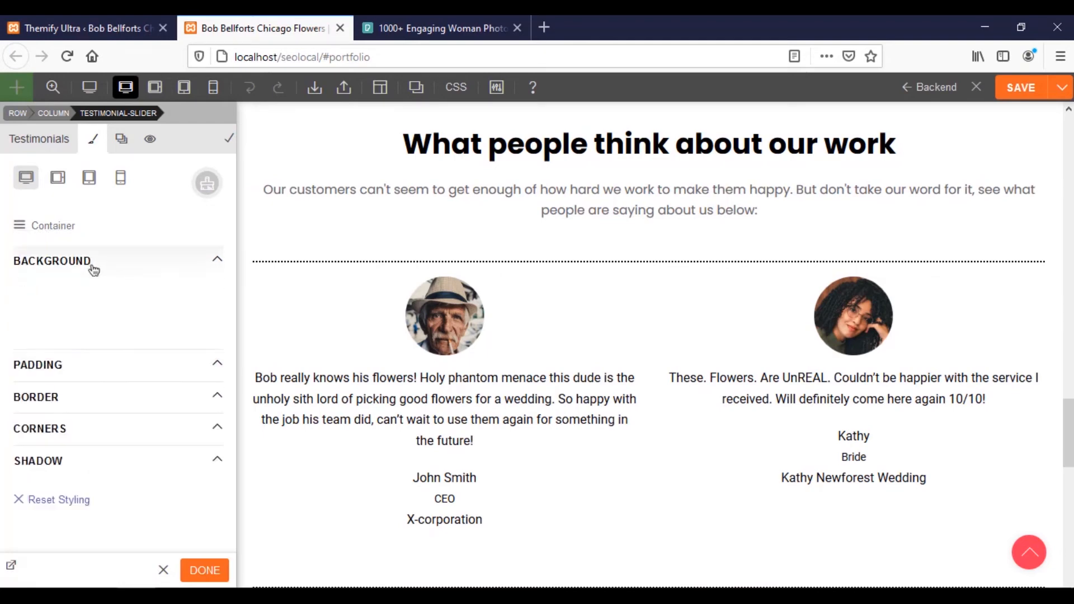
{"action": "left_click", "coordinate": [106, 325]}
{"action": "left_click_drag", "start_coordinate": [156, 388], "coordinate": [68, 355]}
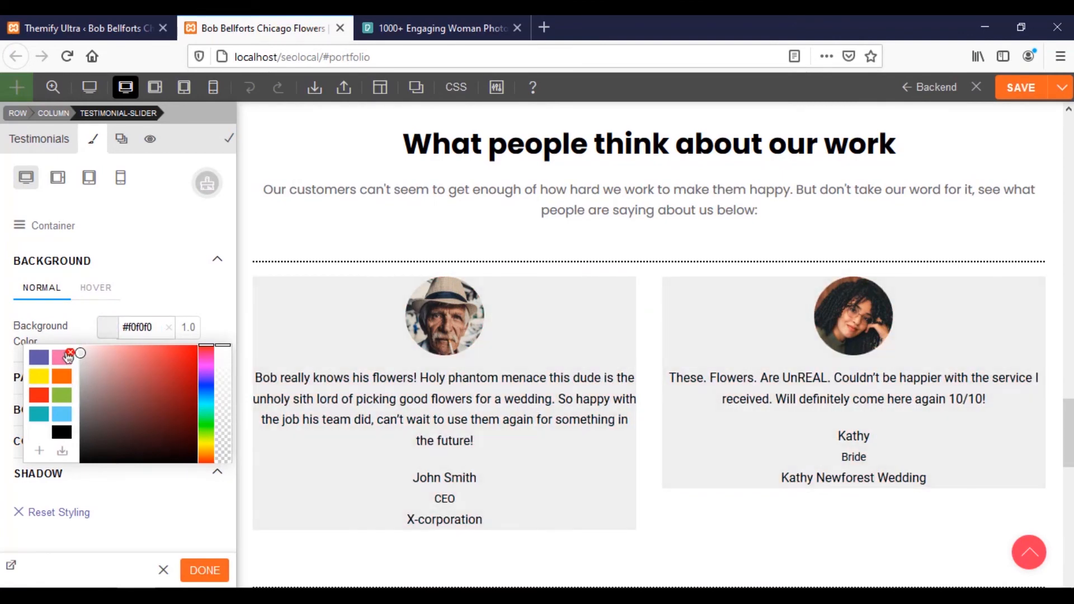
{"action": "left_click", "coordinate": [203, 510]}
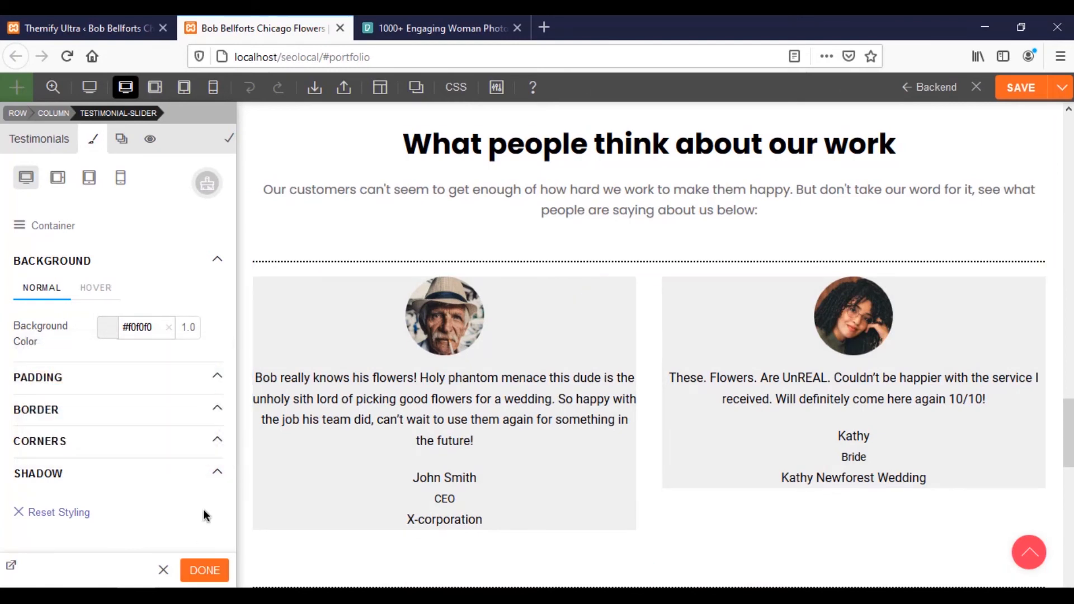
{"action": "left_click", "coordinate": [178, 264]}
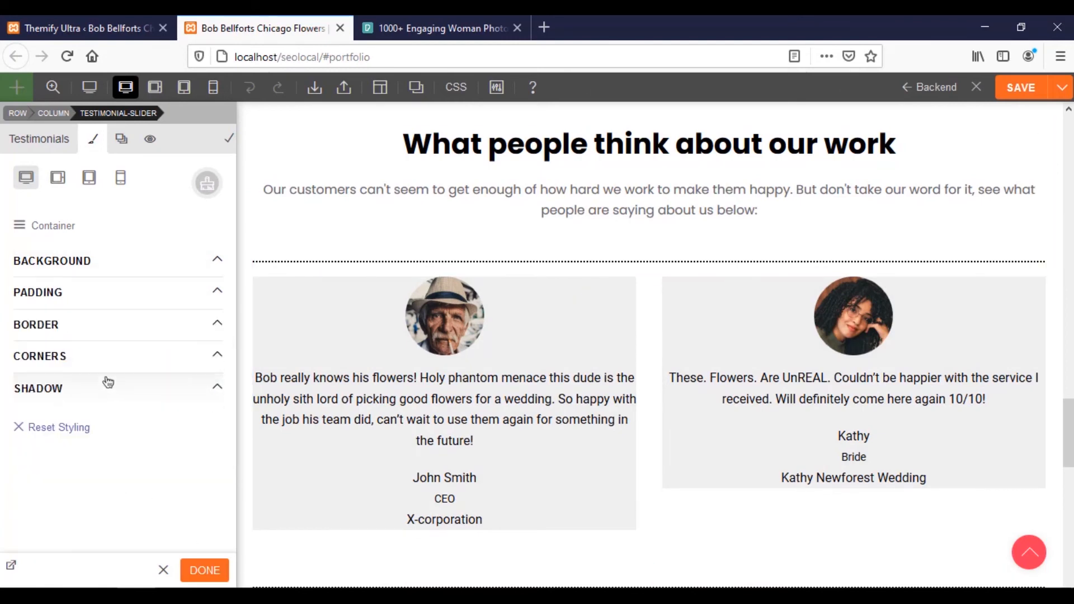
Set the padding of the testimonials' Container to 10 px on all four sides
{"action": "left_click", "coordinate": [93, 295]}
{"action": "left_click", "coordinate": [161, 361]}
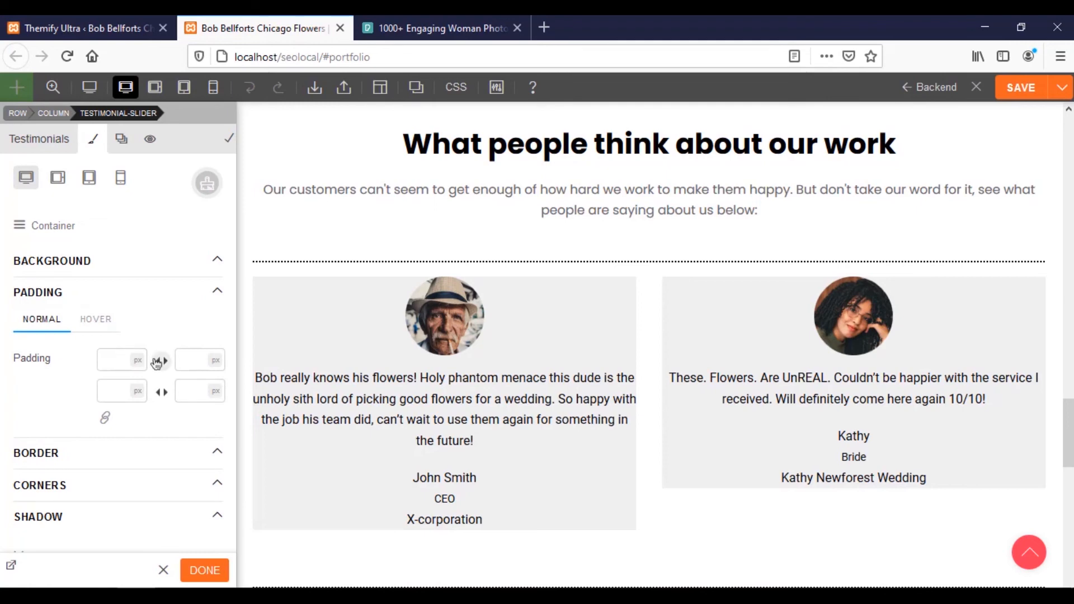
{"action": "left_click", "coordinate": [162, 394]}
{"action": "left_click", "coordinate": [107, 361]}
{"action": "type", "text": "3"}
{"action": "left_click_drag", "start_coordinate": [116, 353], "coordinate": [126, 349]}
{"action": "left_click_drag", "start_coordinate": [123, 391], "coordinate": [133, 382]}
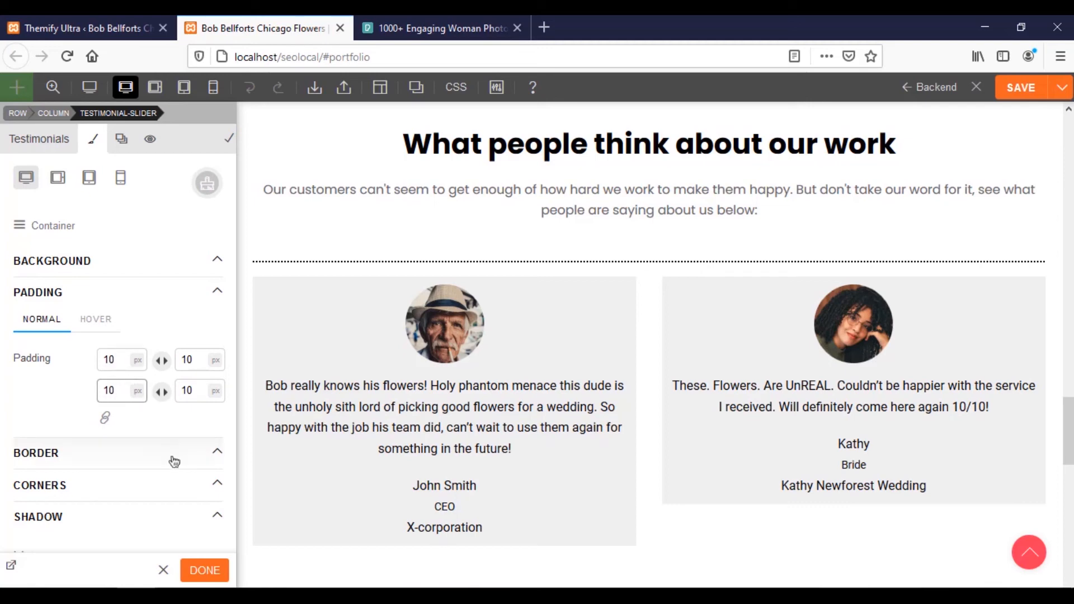
{"action": "left_click", "coordinate": [108, 293]}
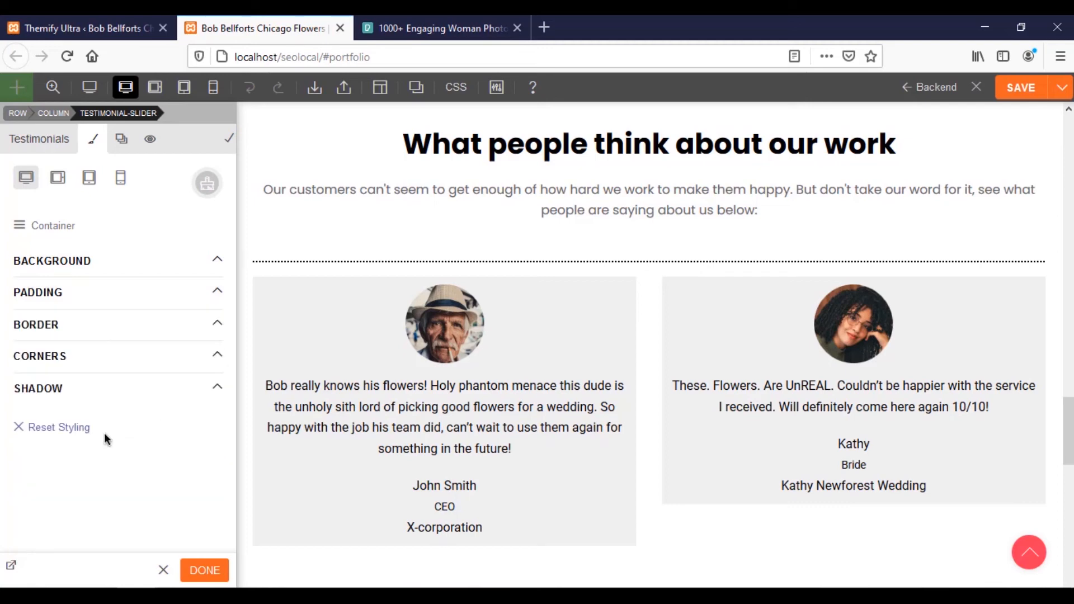
Give the testimonials' Container a dashed border on all sides in black #000000
{"action": "left_click", "coordinate": [101, 329]}
{"action": "left_click", "coordinate": [107, 391]}
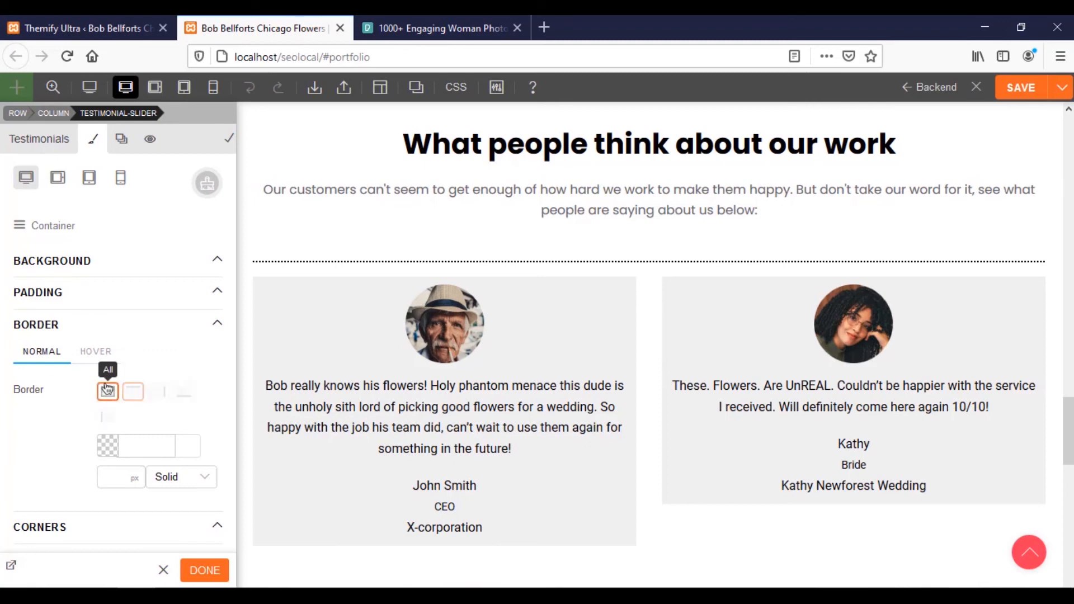
{"action": "scroll", "coordinate": [80, 423], "scroll_direction": "down", "scroll_amount": 1}
{"action": "left_click", "coordinate": [182, 439]}
{"action": "left_click", "coordinate": [198, 477]}
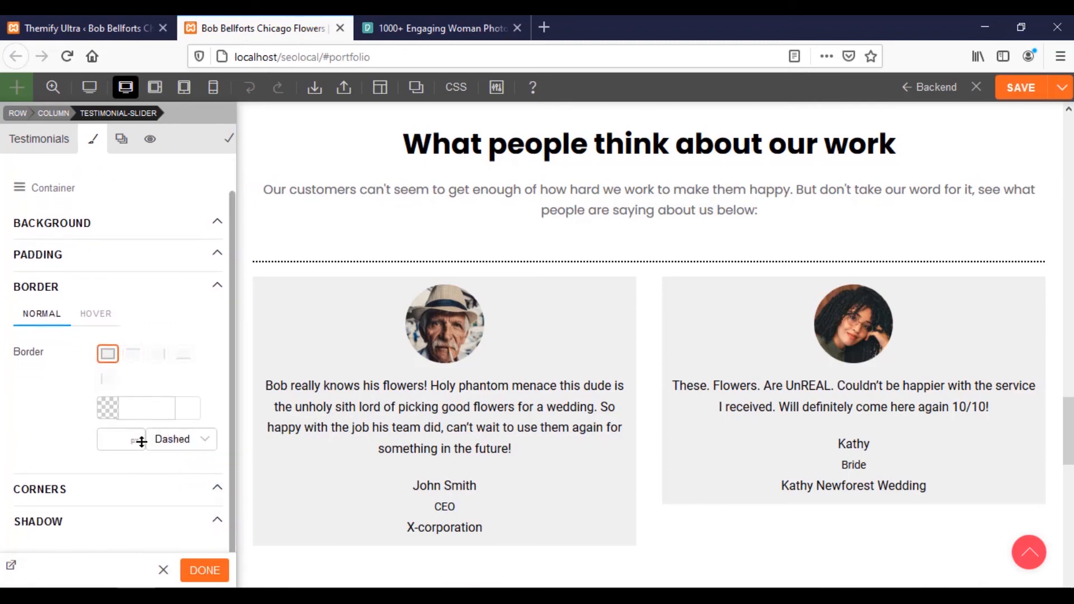
{"action": "left_click", "coordinate": [108, 410]}
{"action": "left_click_drag", "start_coordinate": [140, 465], "coordinate": [39, 571]}
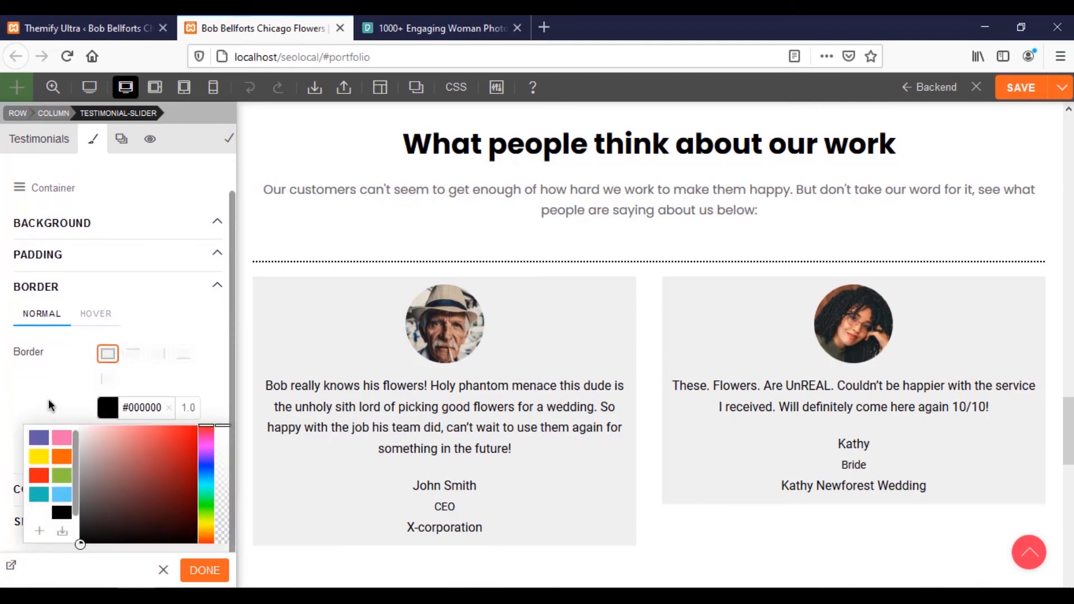
{"action": "left_click", "coordinate": [50, 414]}
Set the container border's width to 1 px and change its style to Solid
{"action": "left_click", "coordinate": [117, 439]}
{"action": "type", "text": "2"}
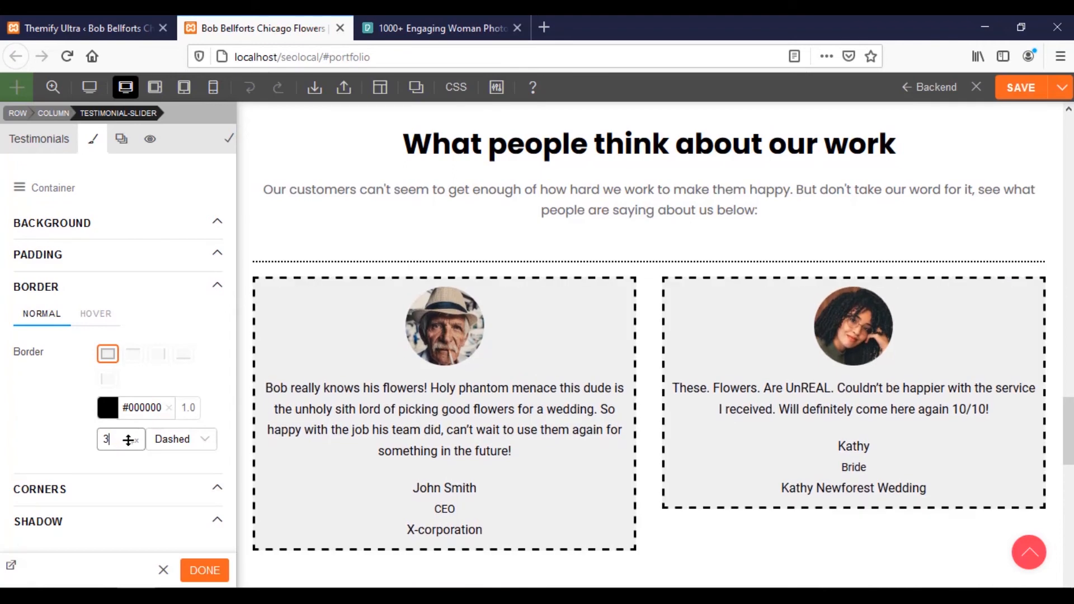
{"action": "key", "text": "BackSpace"}
{"action": "type", "text": "1"}
{"action": "left_click", "coordinate": [185, 448]}
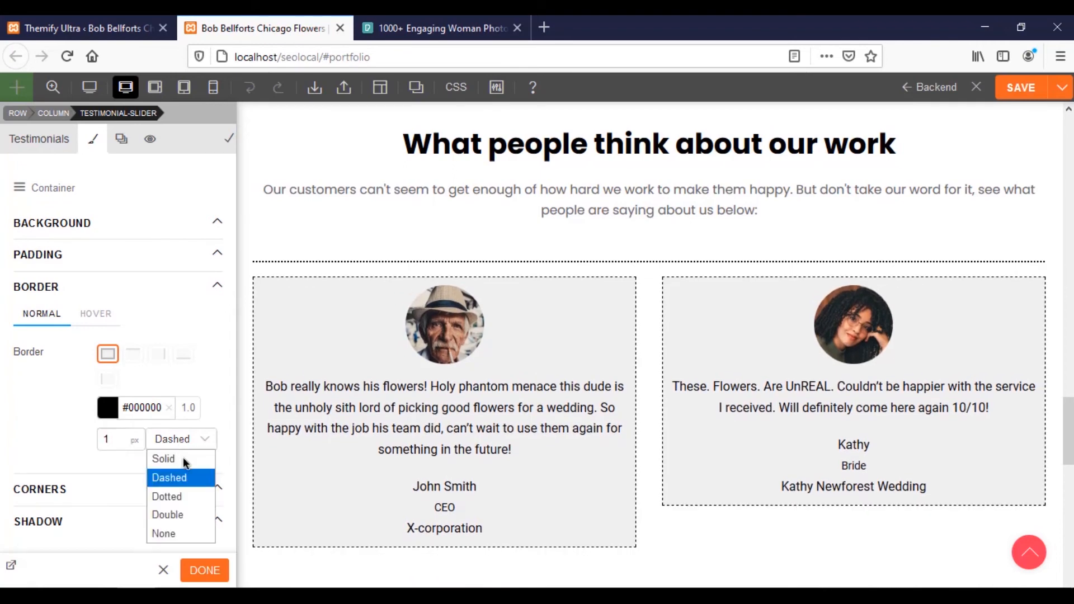
{"action": "left_click", "coordinate": [183, 457]}
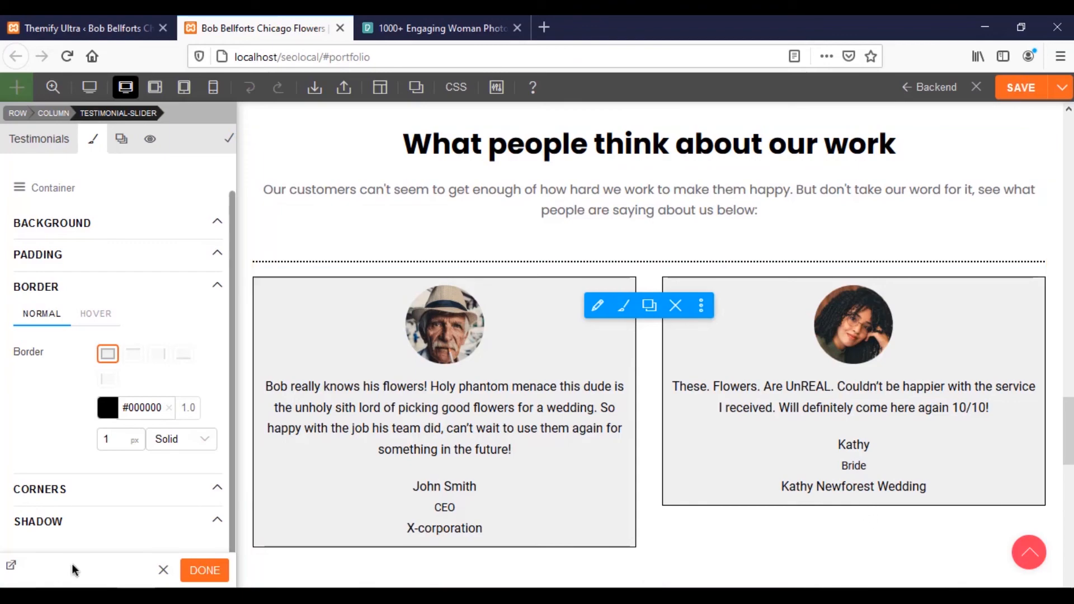
{"action": "scroll", "coordinate": [371, 536], "scroll_direction": "down", "scroll_amount": 4}
{"action": "scroll", "coordinate": [371, 536], "scroll_direction": "up", "scroll_amount": 3}
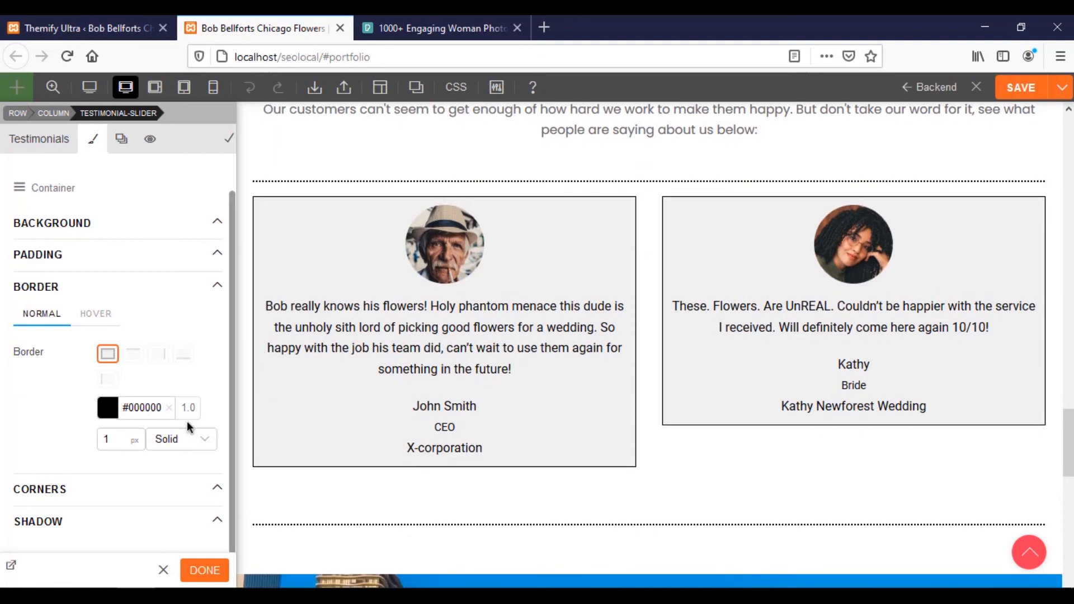
Clear the border color of the testimonials' Container
{"action": "left_click", "coordinate": [169, 408]}
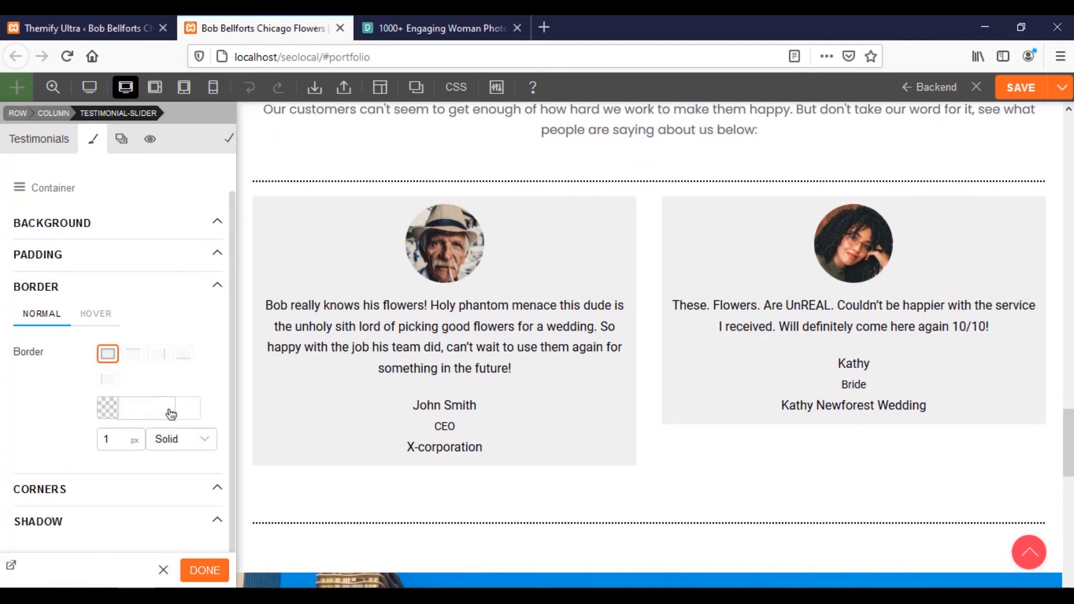
{"action": "scroll", "coordinate": [379, 474], "scroll_direction": "down", "scroll_amount": 2}
{"action": "scroll", "coordinate": [380, 475], "scroll_direction": "down", "scroll_amount": 1}
{"action": "scroll", "coordinate": [295, 499], "scroll_direction": "up", "scroll_amount": 3}
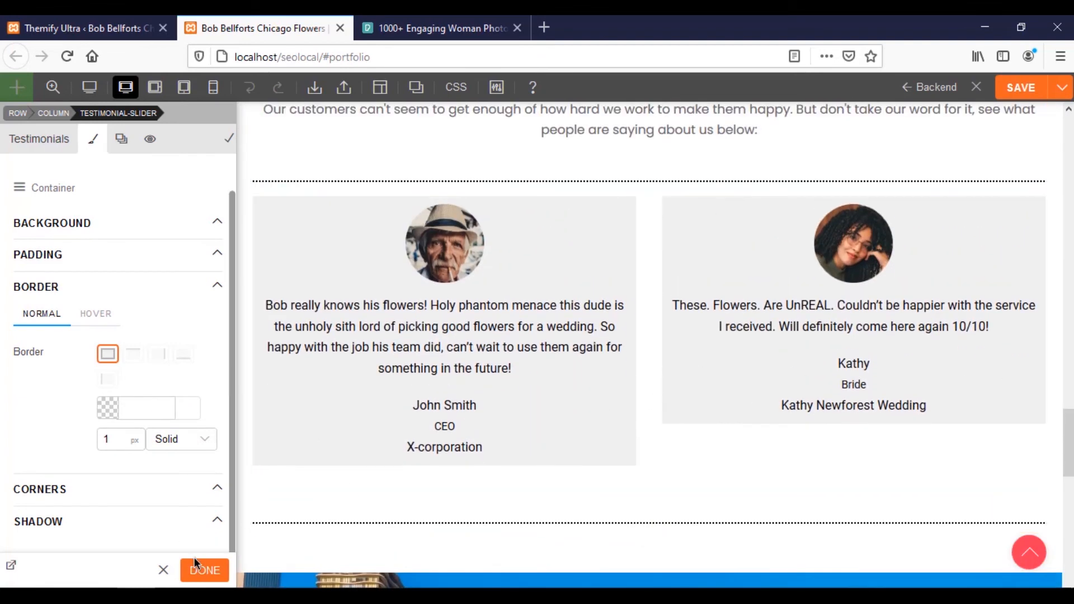
Pad the end of the second testimonial's text with blank lines to roughly match the first box's height, and finish editing the Testimonials module
{"action": "left_click", "coordinate": [40, 139]}
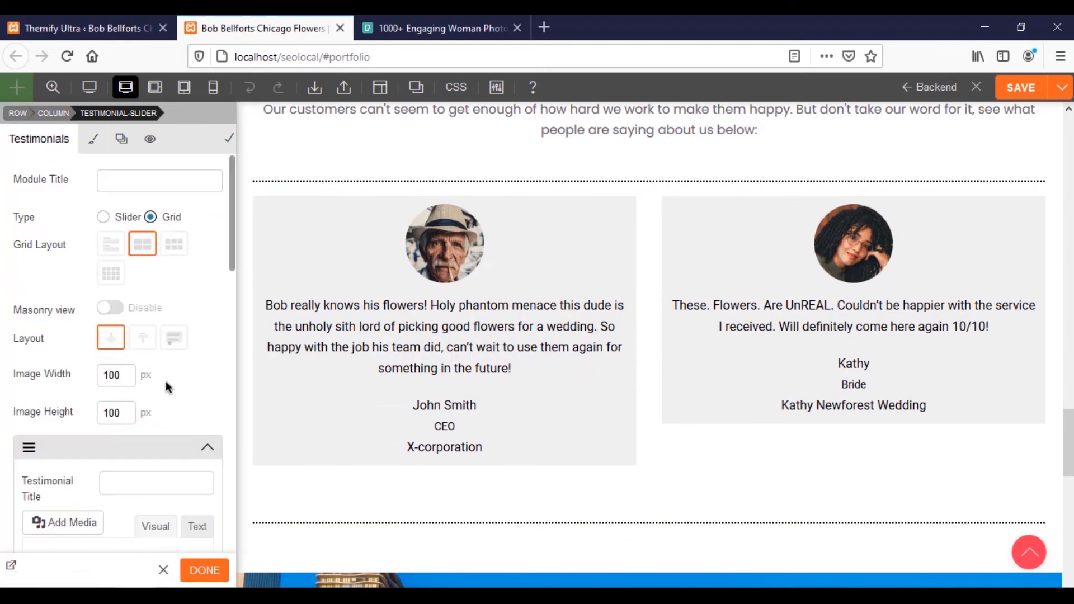
{"action": "scroll", "coordinate": [166, 381], "scroll_direction": "down", "scroll_amount": 10}
{"action": "scroll", "coordinate": [179, 395], "scroll_direction": "down", "scroll_amount": 5}
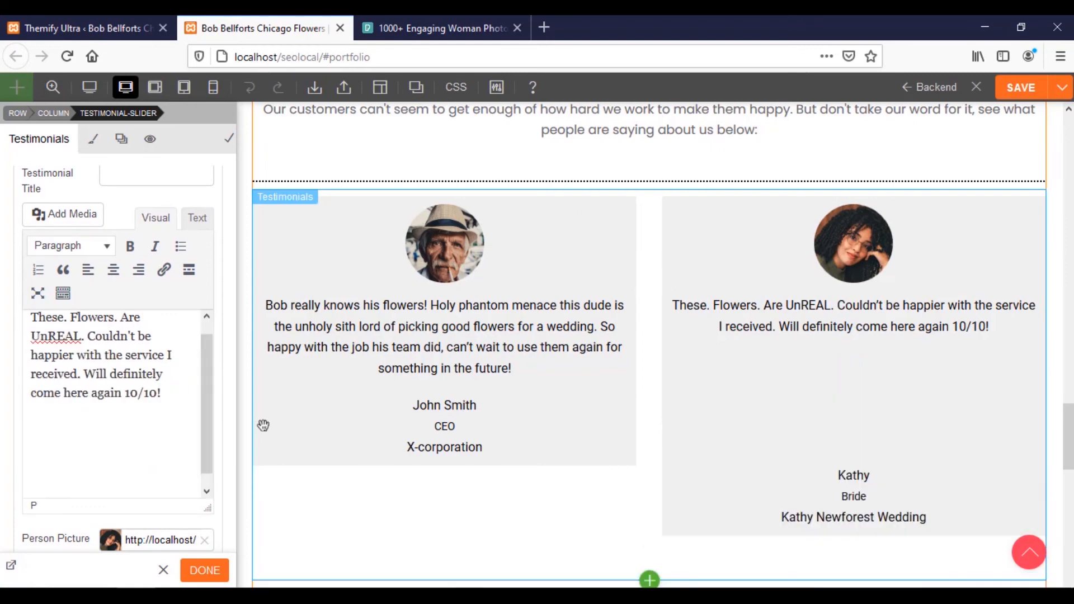
{"action": "key", "text": "BackSpace"}
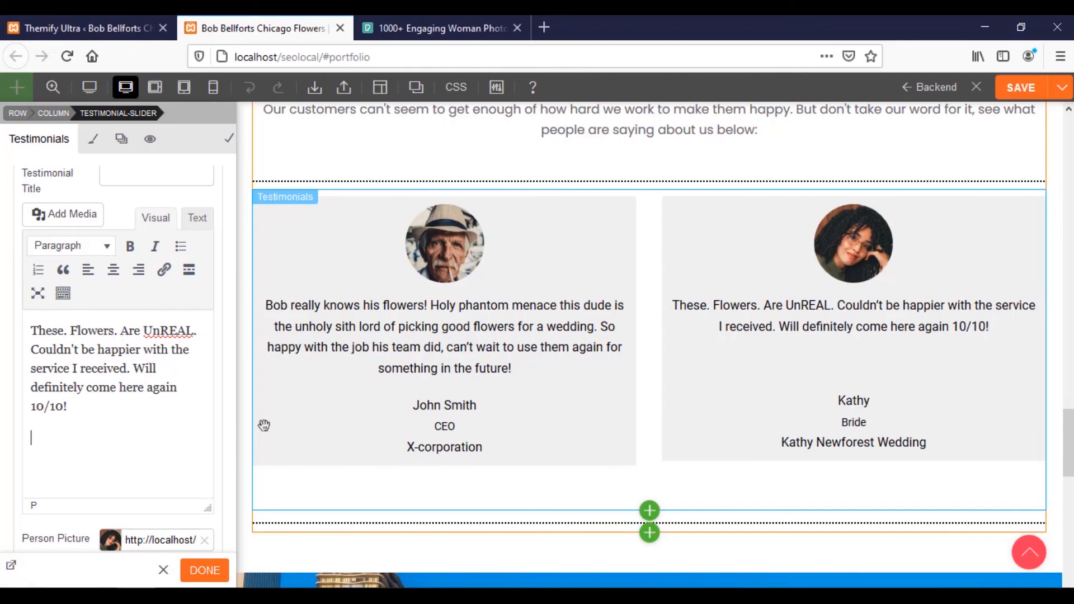
{"action": "left_click", "coordinate": [205, 570]}
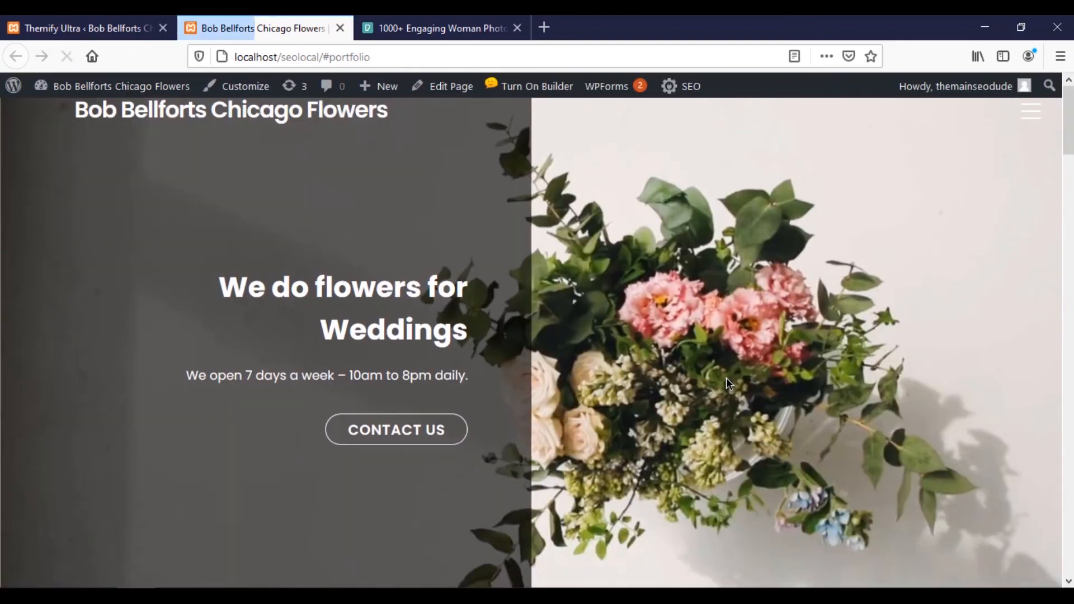
Examine the customer reviews section on the published page, checking its heading, testimonial boxes, dotted dividers and transition to the Contact Us section
{"action": "scroll", "coordinate": [726, 385], "scroll_direction": "down", "scroll_amount": 20}
{"action": "scroll", "coordinate": [741, 405], "scroll_direction": "down", "scroll_amount": 8}
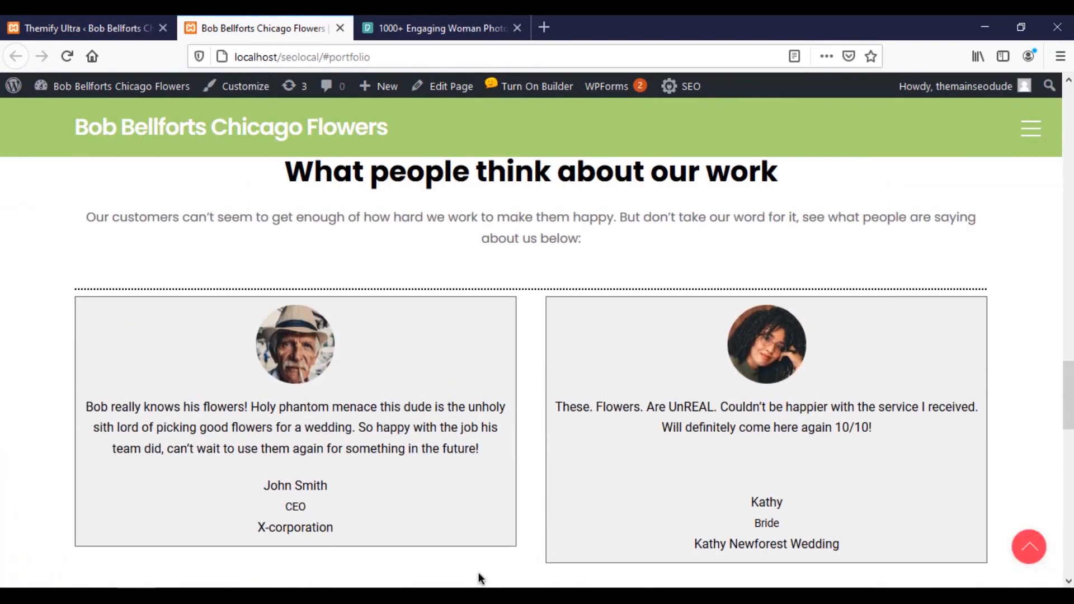
{"action": "scroll", "coordinate": [478, 573], "scroll_direction": "down", "scroll_amount": 5}
{"action": "scroll", "coordinate": [506, 481], "scroll_direction": "up", "scroll_amount": 5}
{"action": "scroll", "coordinate": [481, 296], "scroll_direction": "down", "scroll_amount": 4}
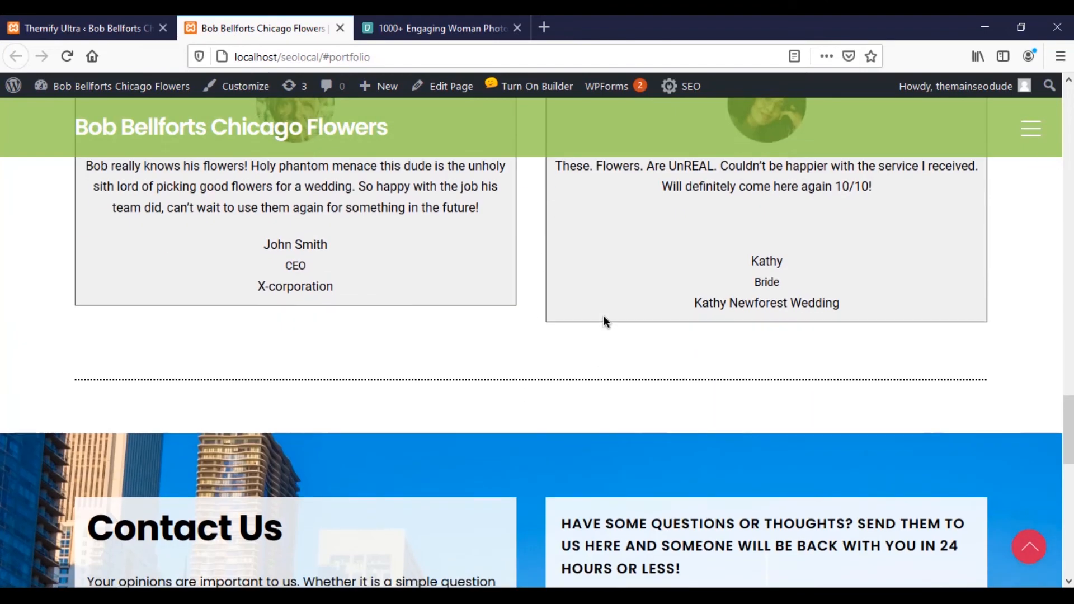
{"action": "scroll", "coordinate": [635, 412], "scroll_direction": "up", "scroll_amount": 2}
{"action": "scroll", "coordinate": [630, 432], "scroll_direction": "up", "scroll_amount": 3}
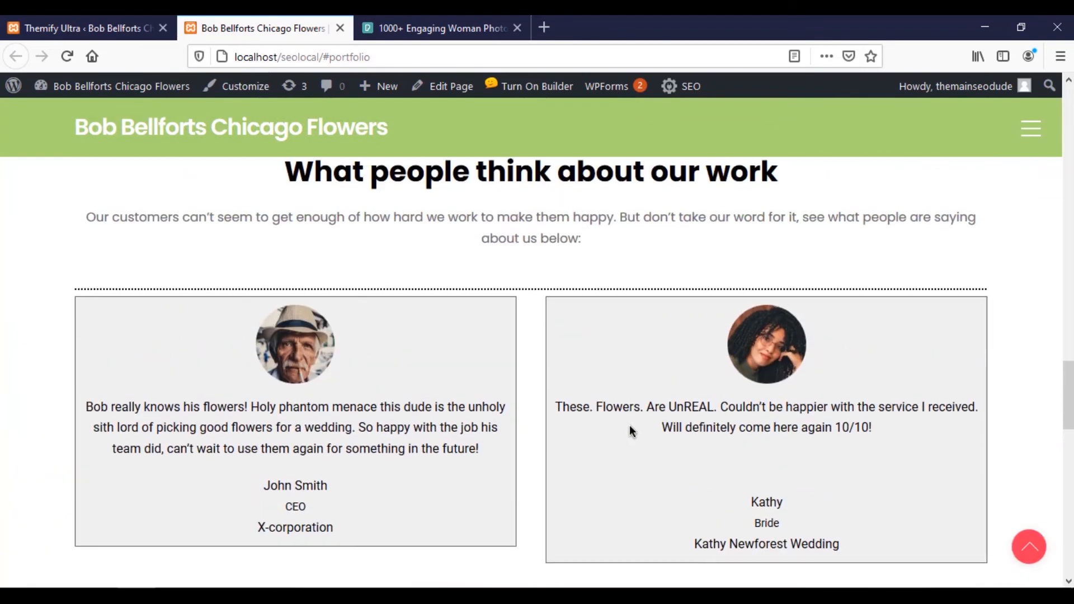
{"action": "scroll", "coordinate": [631, 431], "scroll_direction": "down", "scroll_amount": 1}
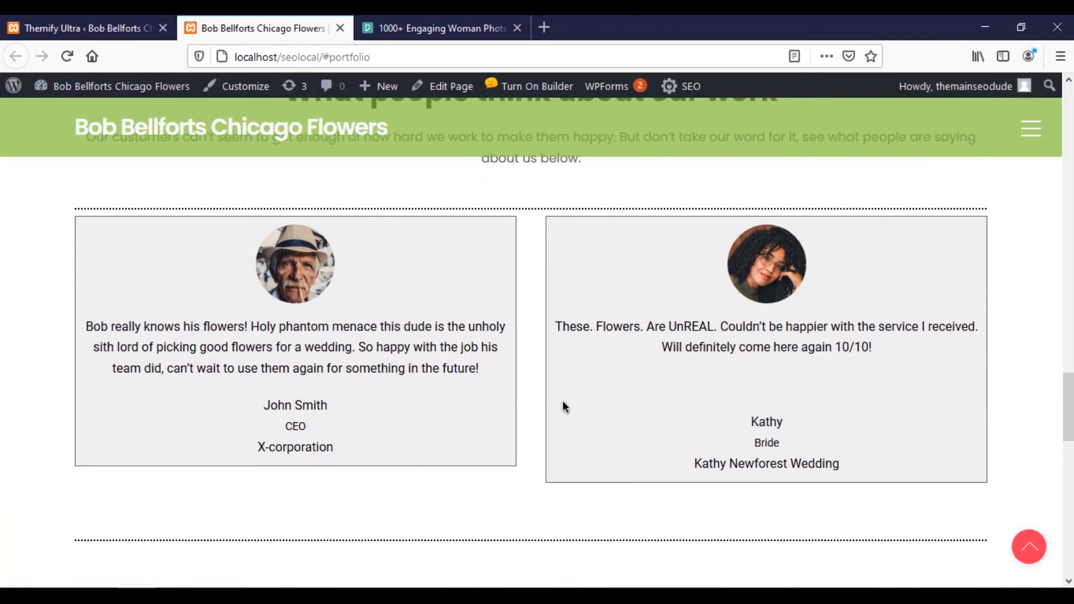
{"action": "scroll", "coordinate": [564, 419], "scroll_direction": "up", "scroll_amount": 3}
{"action": "scroll", "coordinate": [566, 440], "scroll_direction": "down", "scroll_amount": 3}
{"action": "scroll", "coordinate": [567, 442], "scroll_direction": "up", "scroll_amount": 5}
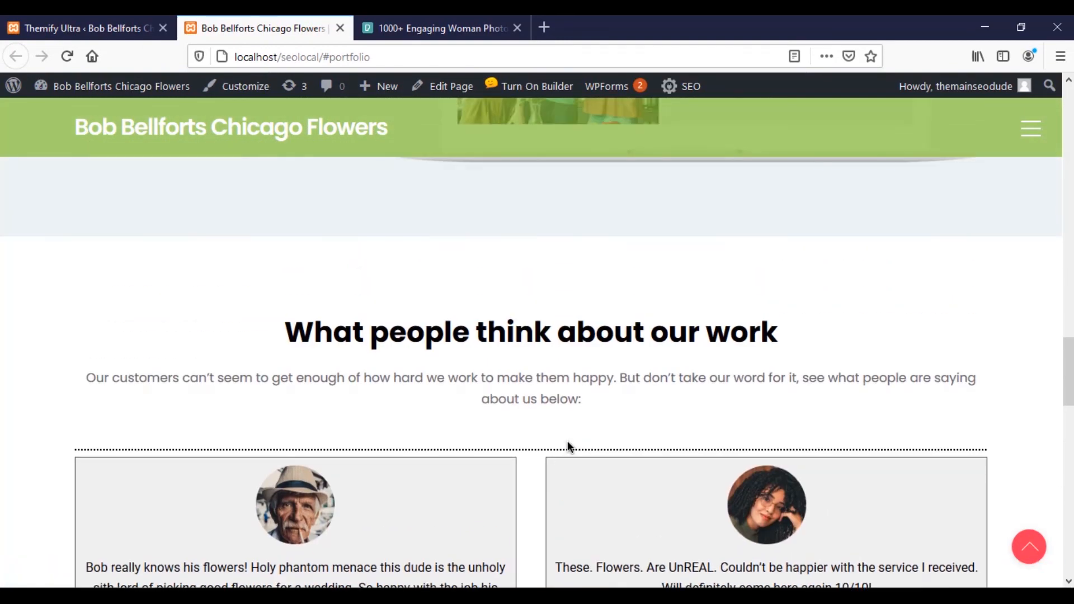
{"action": "scroll", "coordinate": [566, 441], "scroll_direction": "down", "scroll_amount": 5}
{"action": "scroll", "coordinate": [559, 442], "scroll_direction": "up", "scroll_amount": 6}
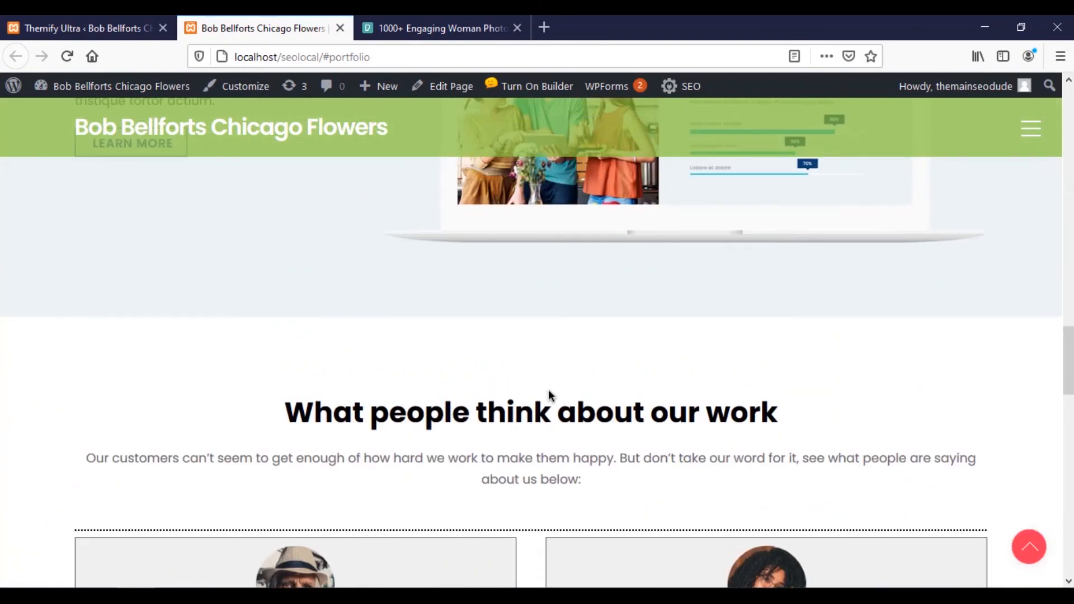
{"action": "scroll", "coordinate": [569, 383], "scroll_direction": "down", "scroll_amount": 10}
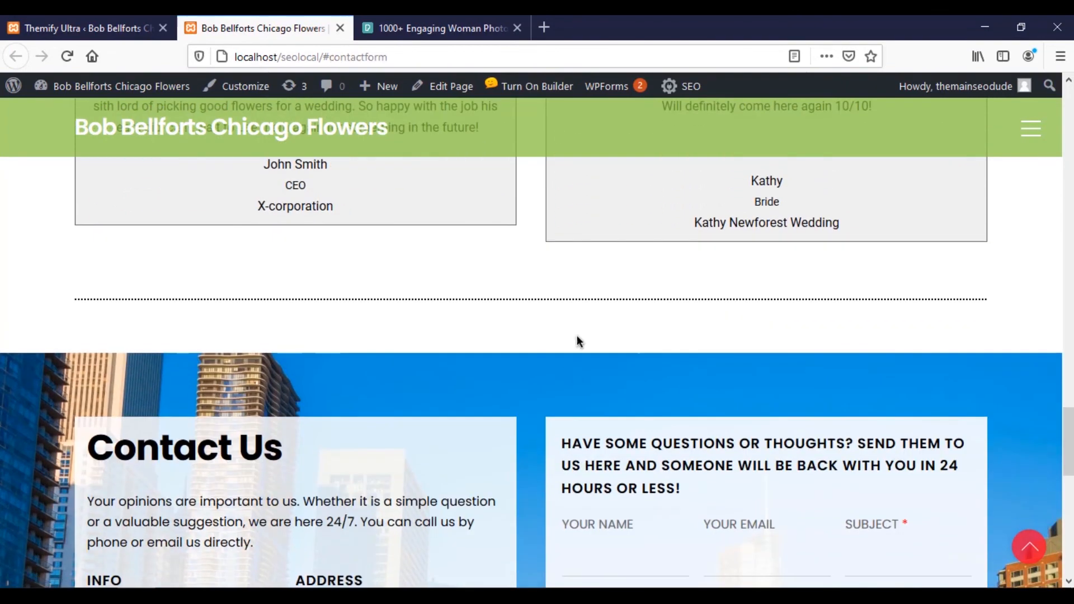
{"action": "scroll", "coordinate": [592, 365], "scroll_direction": "down", "scroll_amount": 2}
{"action": "scroll", "coordinate": [591, 365], "scroll_direction": "up", "scroll_amount": 7}
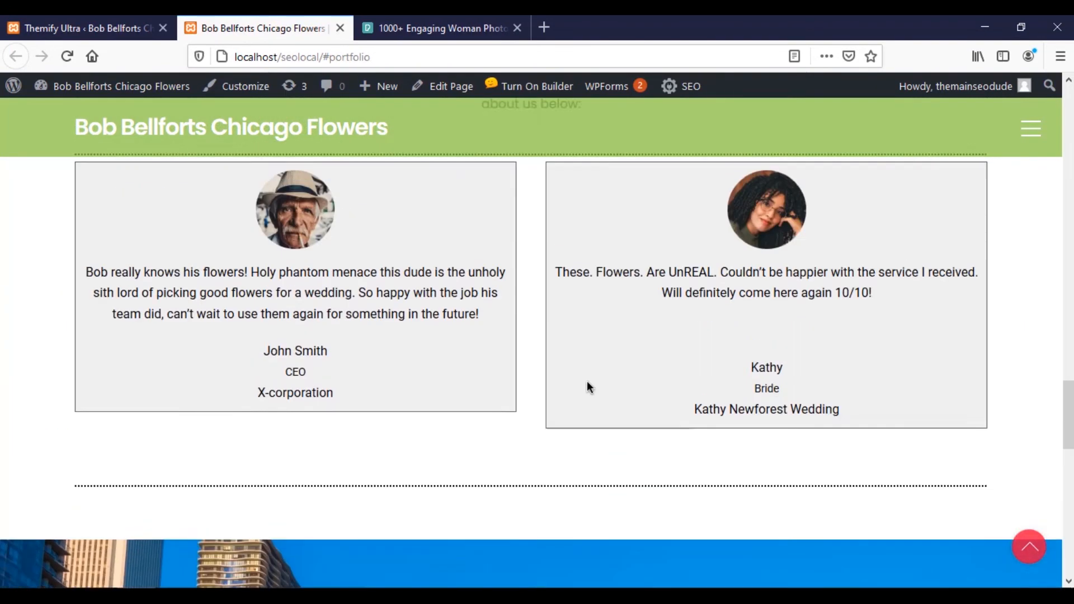
{"action": "scroll", "coordinate": [559, 468], "scroll_direction": "down", "scroll_amount": 1}
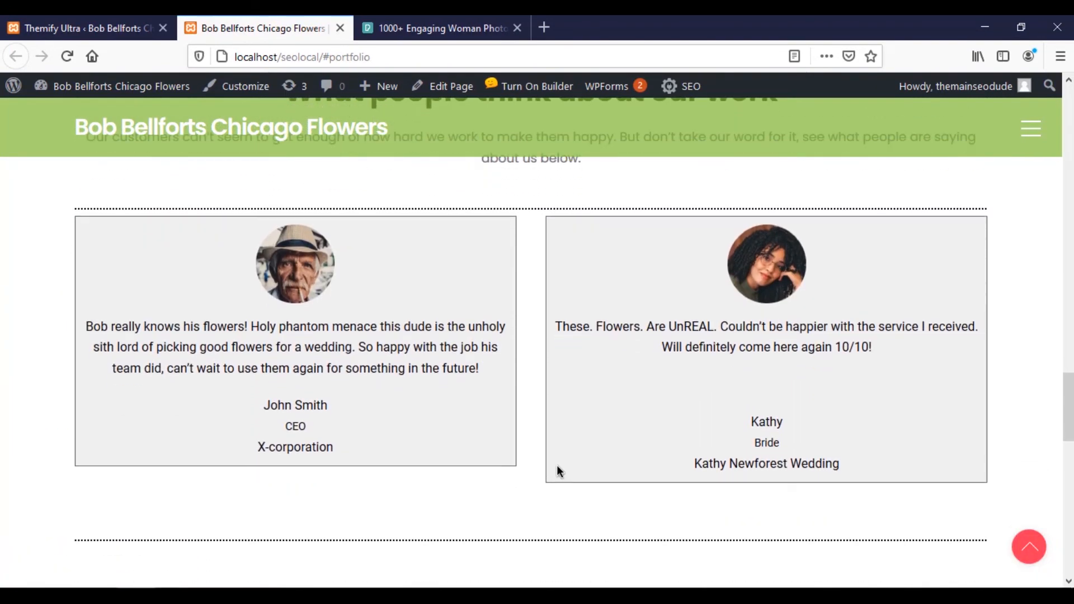